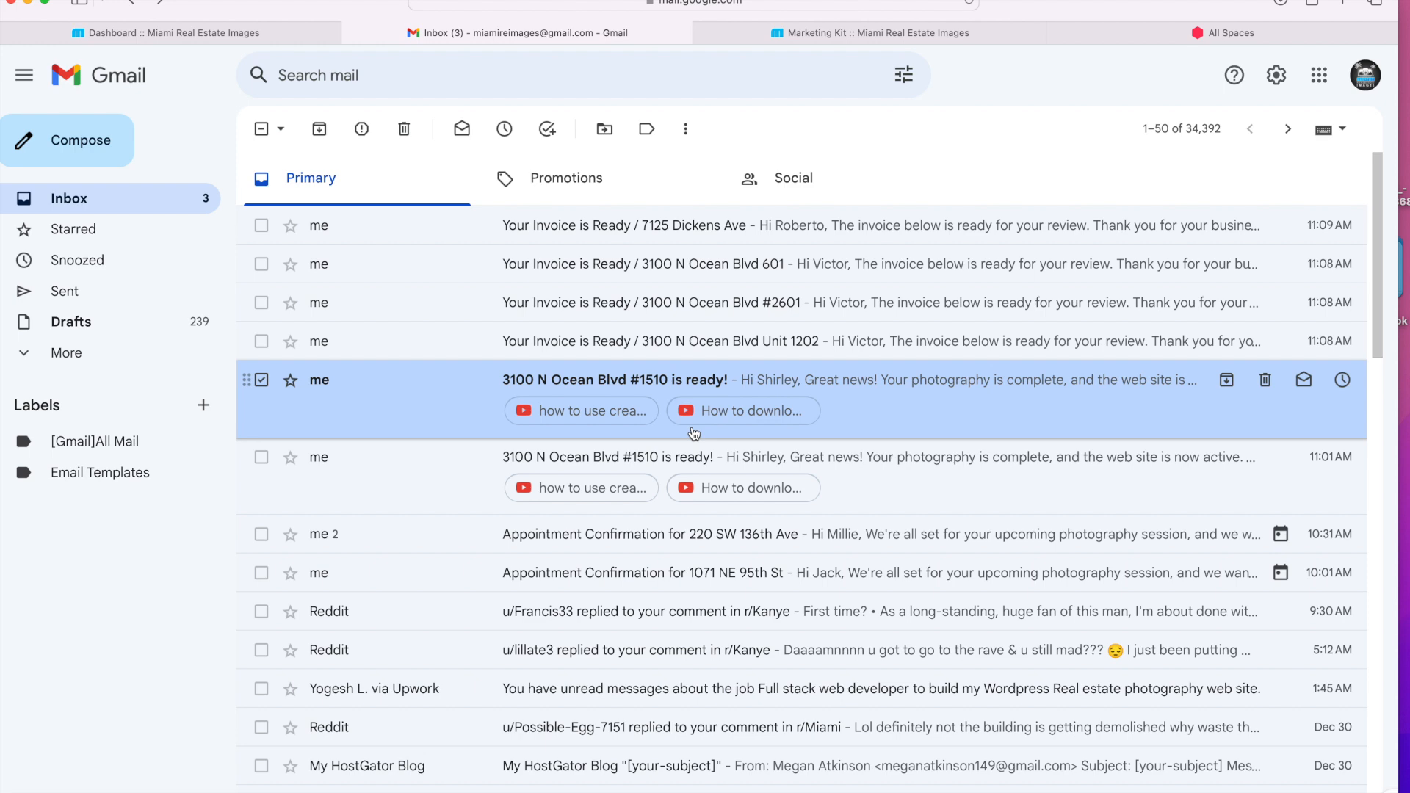
Open the unread email announcing that the property photography is ready and review its tutorial and website links
click(855, 394)
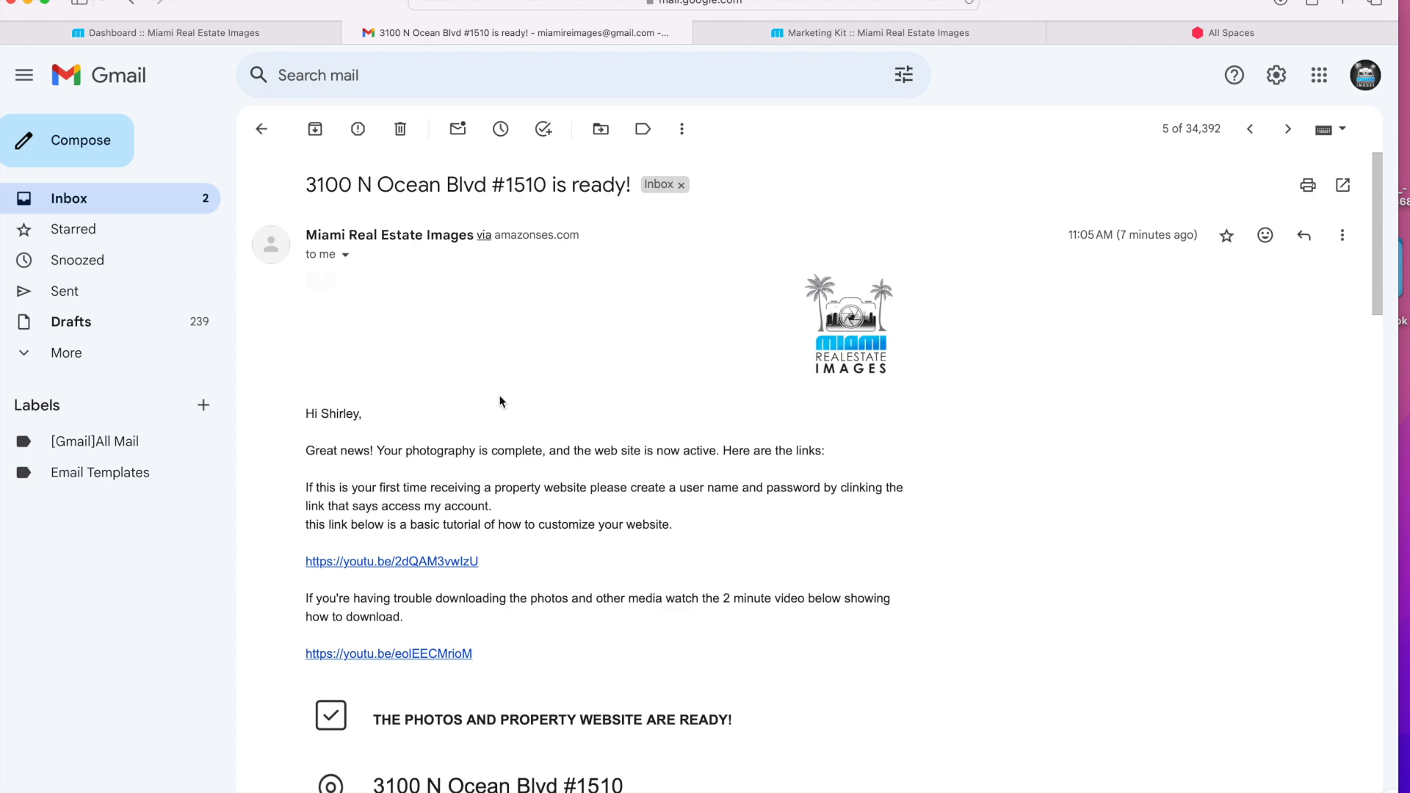
scroll(500, 402, down, 2)
scroll(500, 402, down, 8)
scroll(440, 352, up, 9)
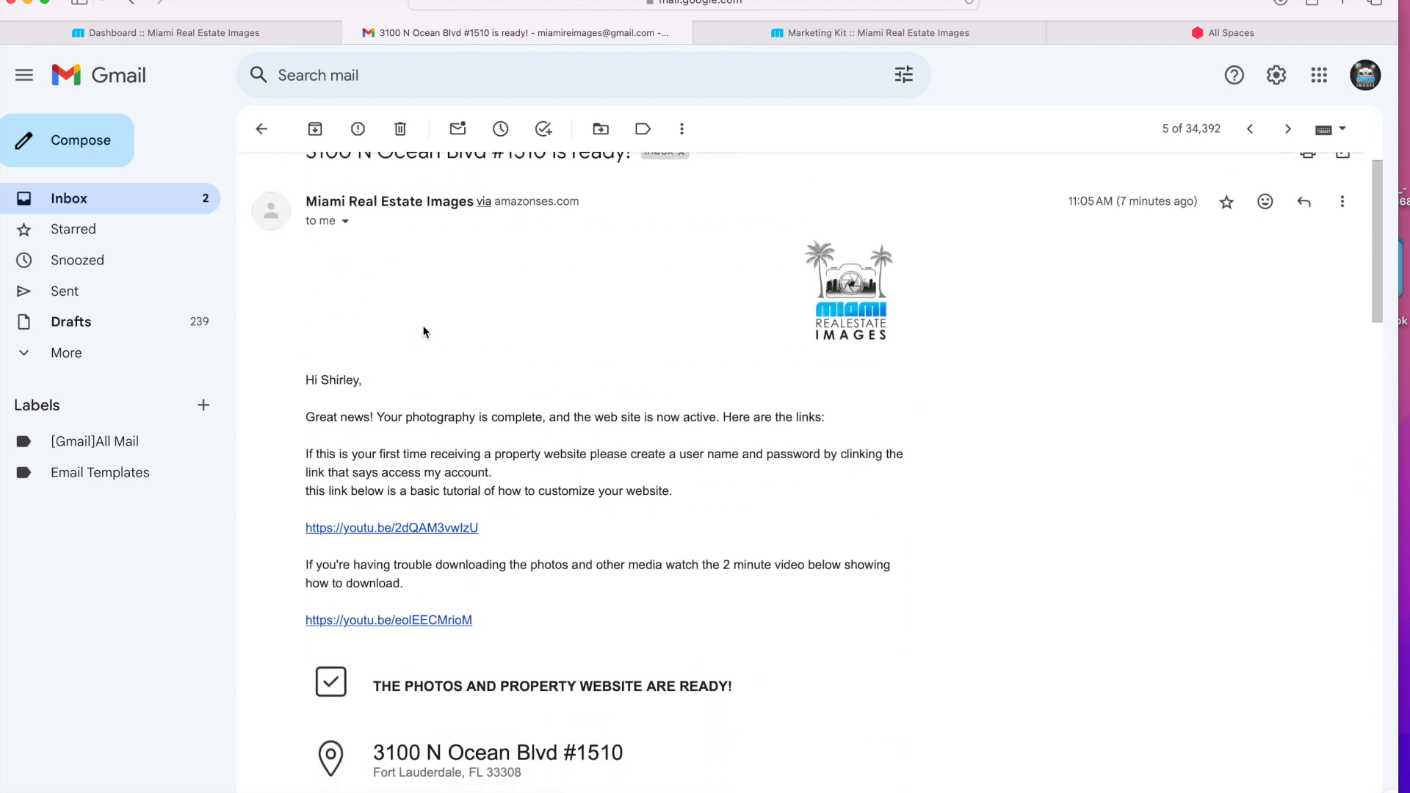
scroll(425, 331, down, 3)
scroll(424, 331, down, 8)
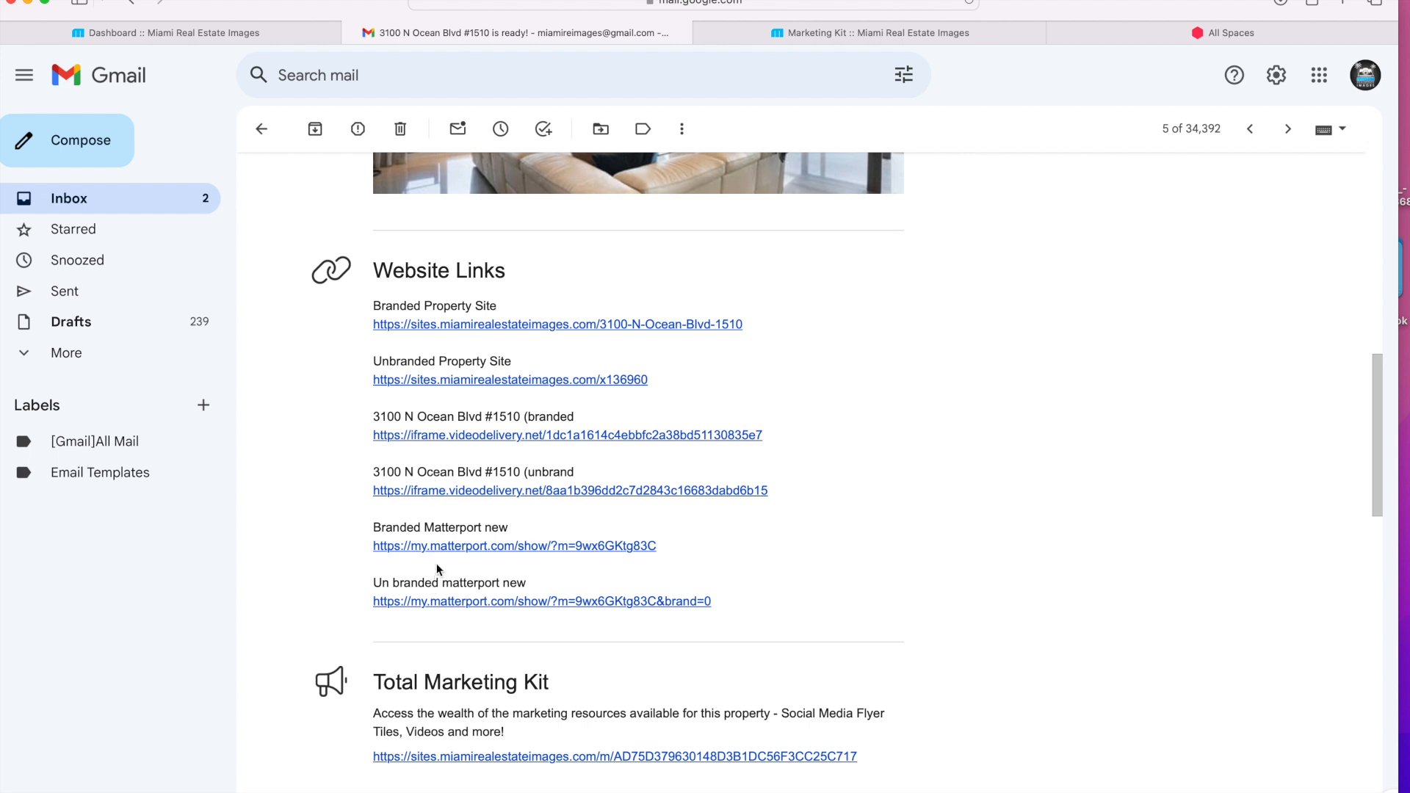
scroll(437, 565, down, 5)
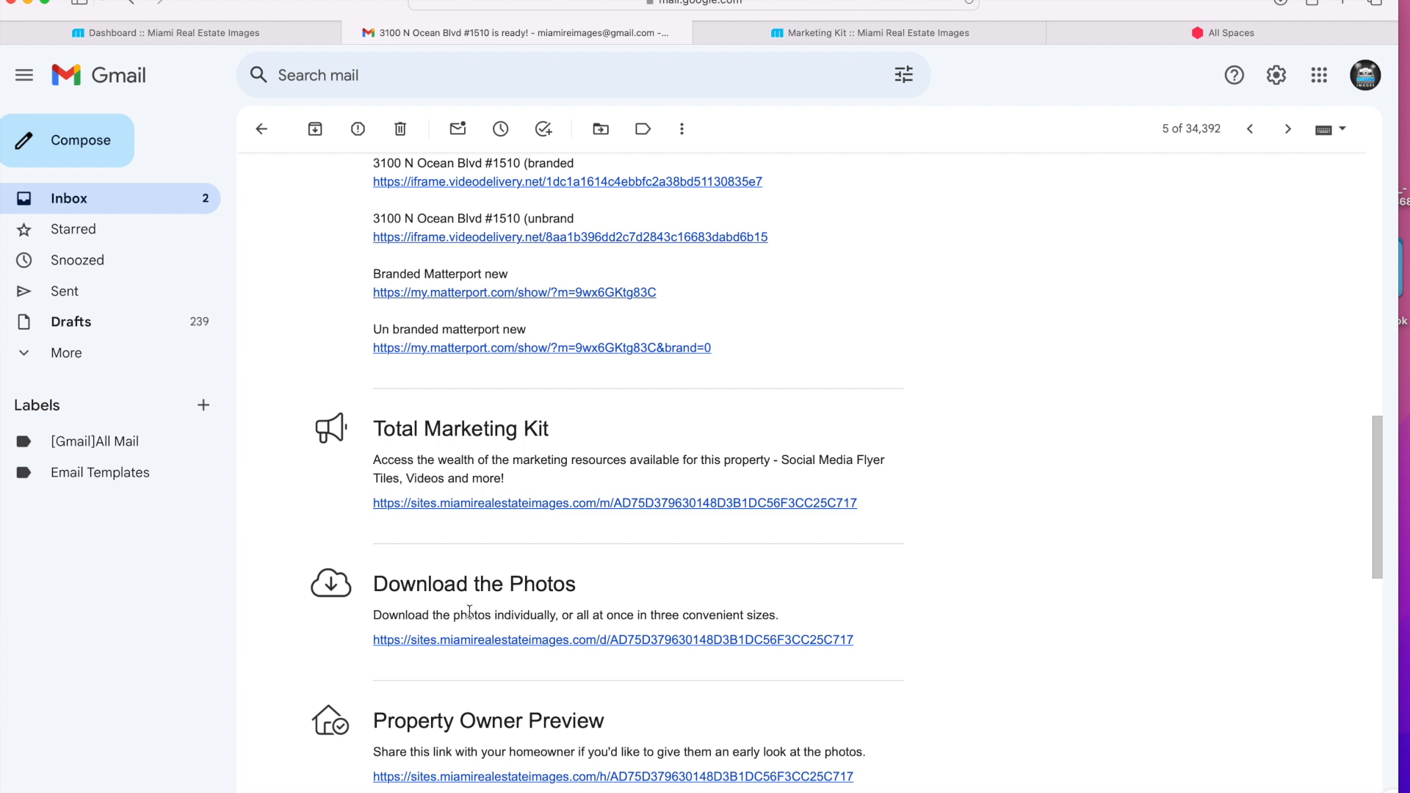
Examine the email's sections on photo download, property owner preview, social media sharing, referral code and account access
drag(384, 584, 560, 584)
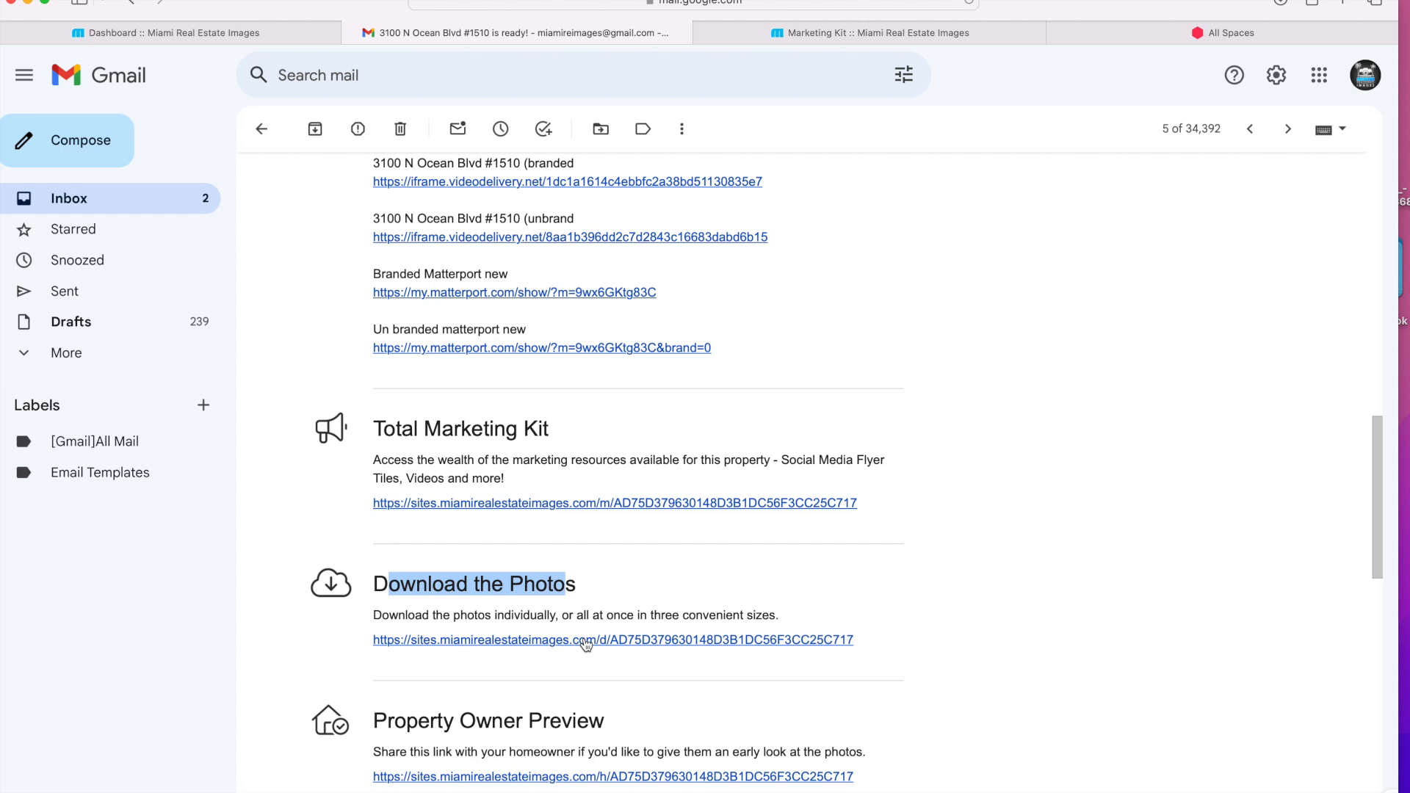
scroll(586, 644, down, 5)
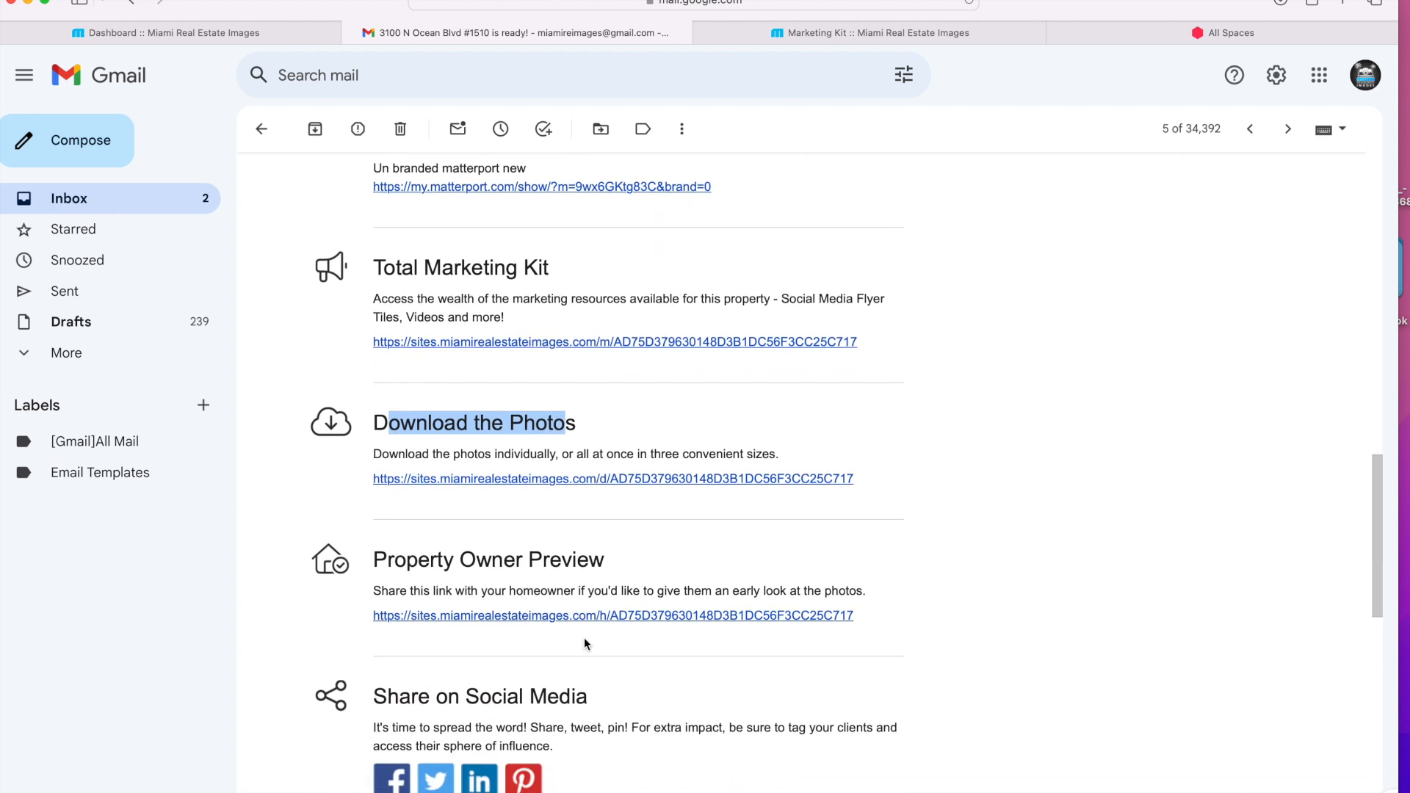
scroll(585, 645, down, 5)
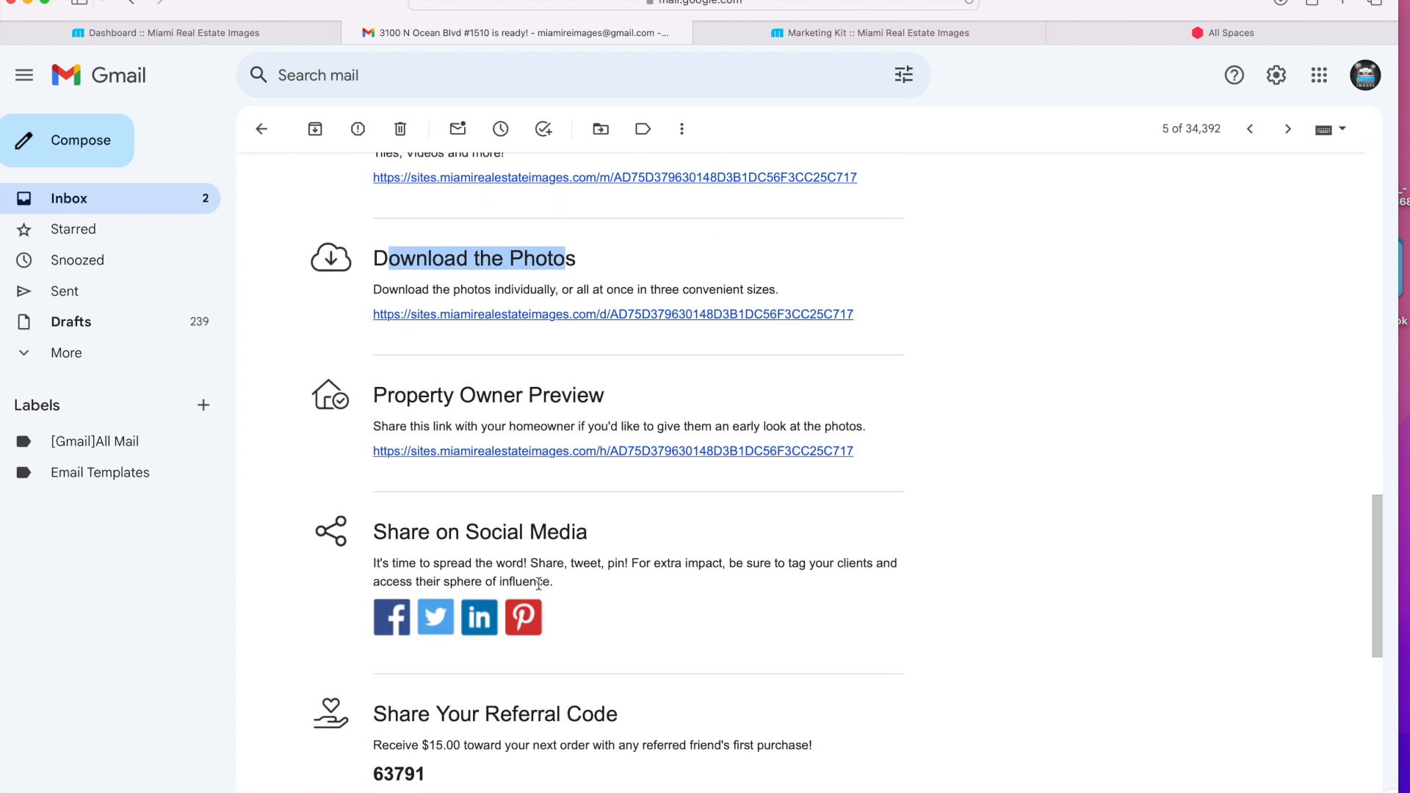
scroll(538, 584, down, 1)
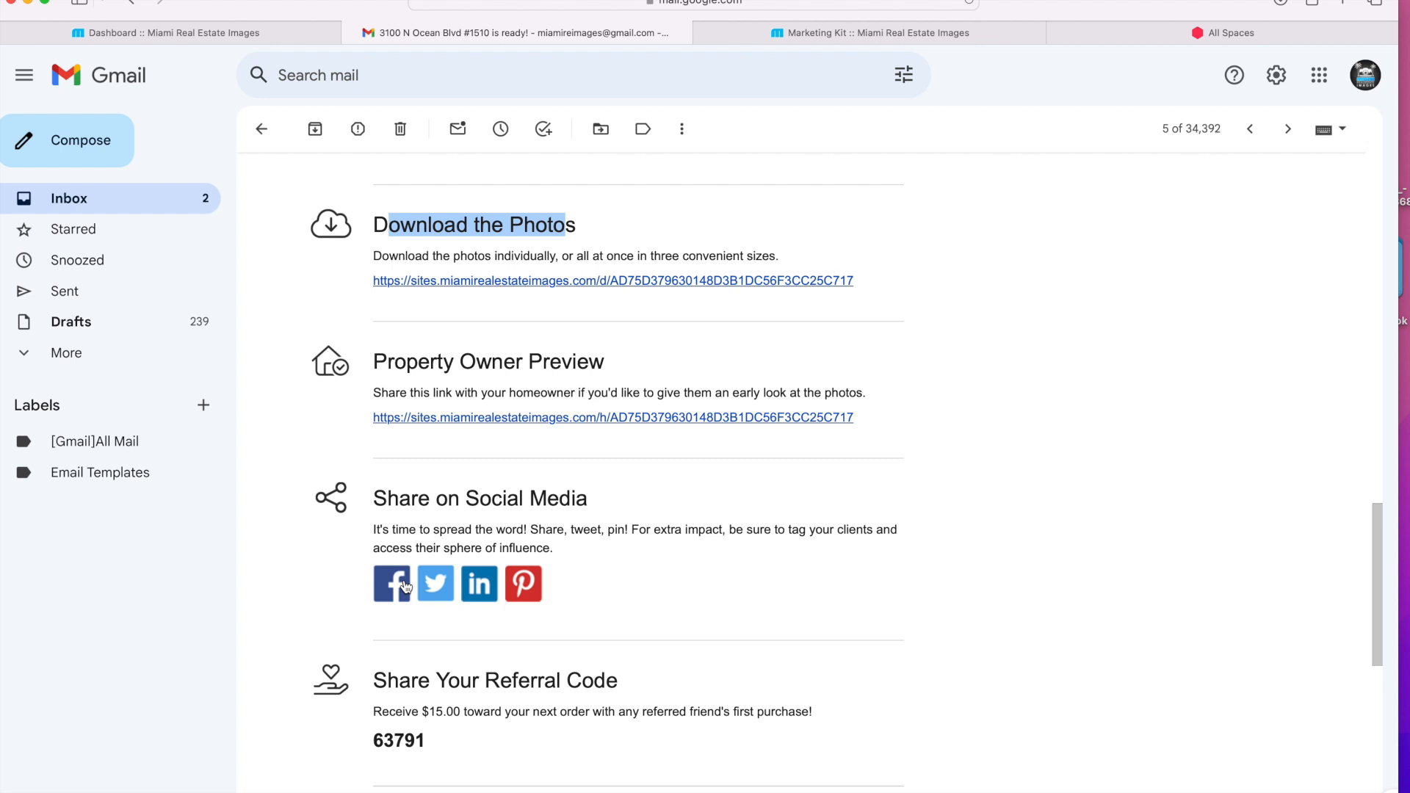
scroll(404, 586, down, 2)
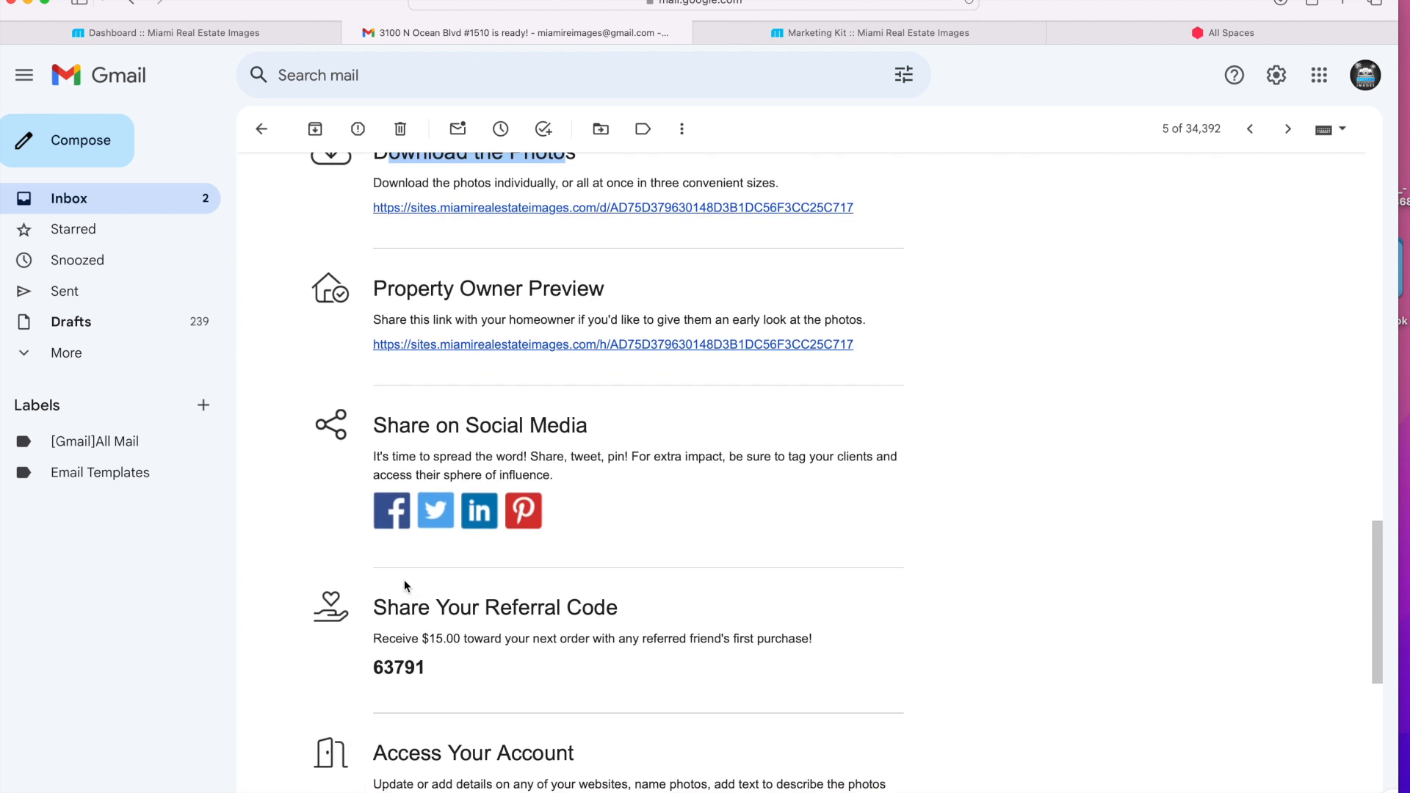
scroll(404, 586, down, 5)
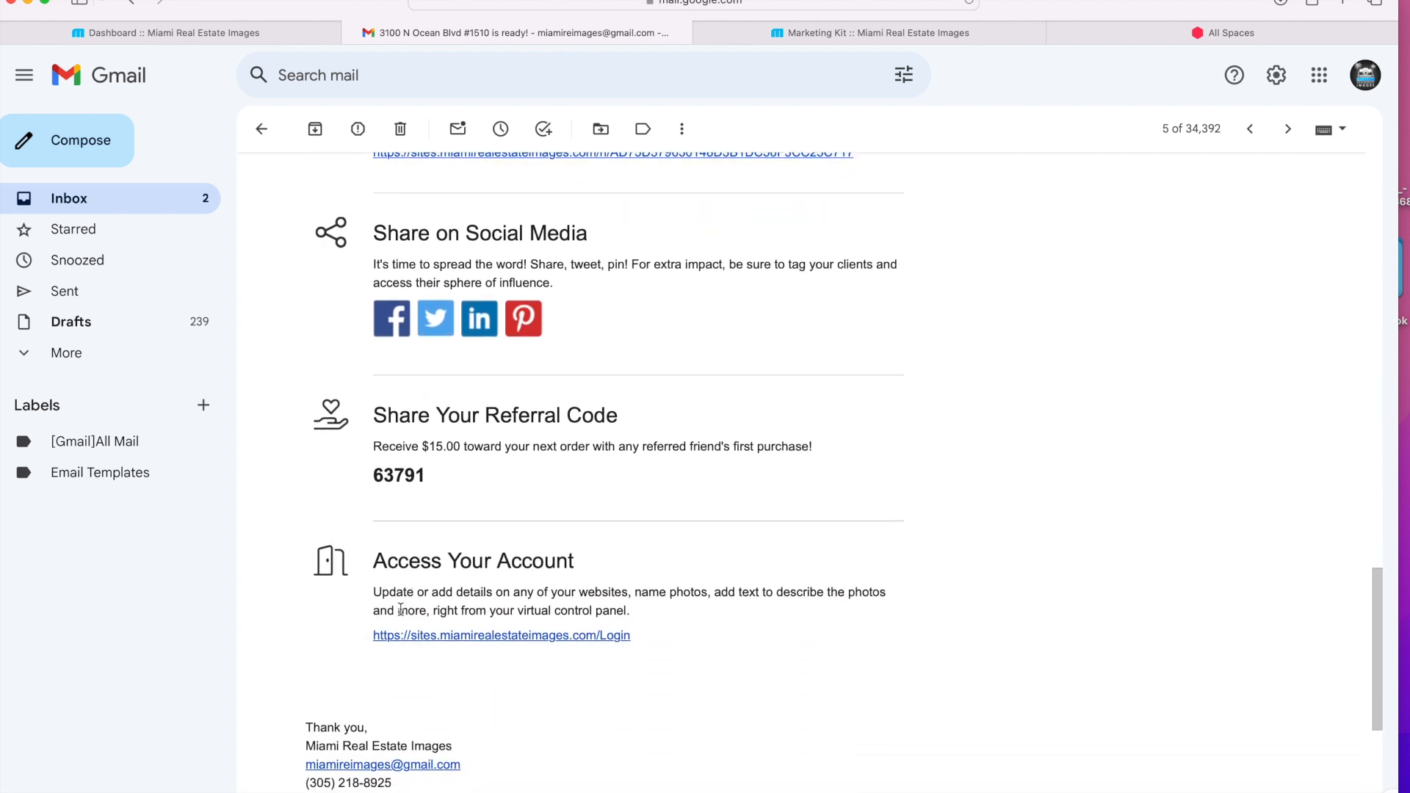
click(476, 638)
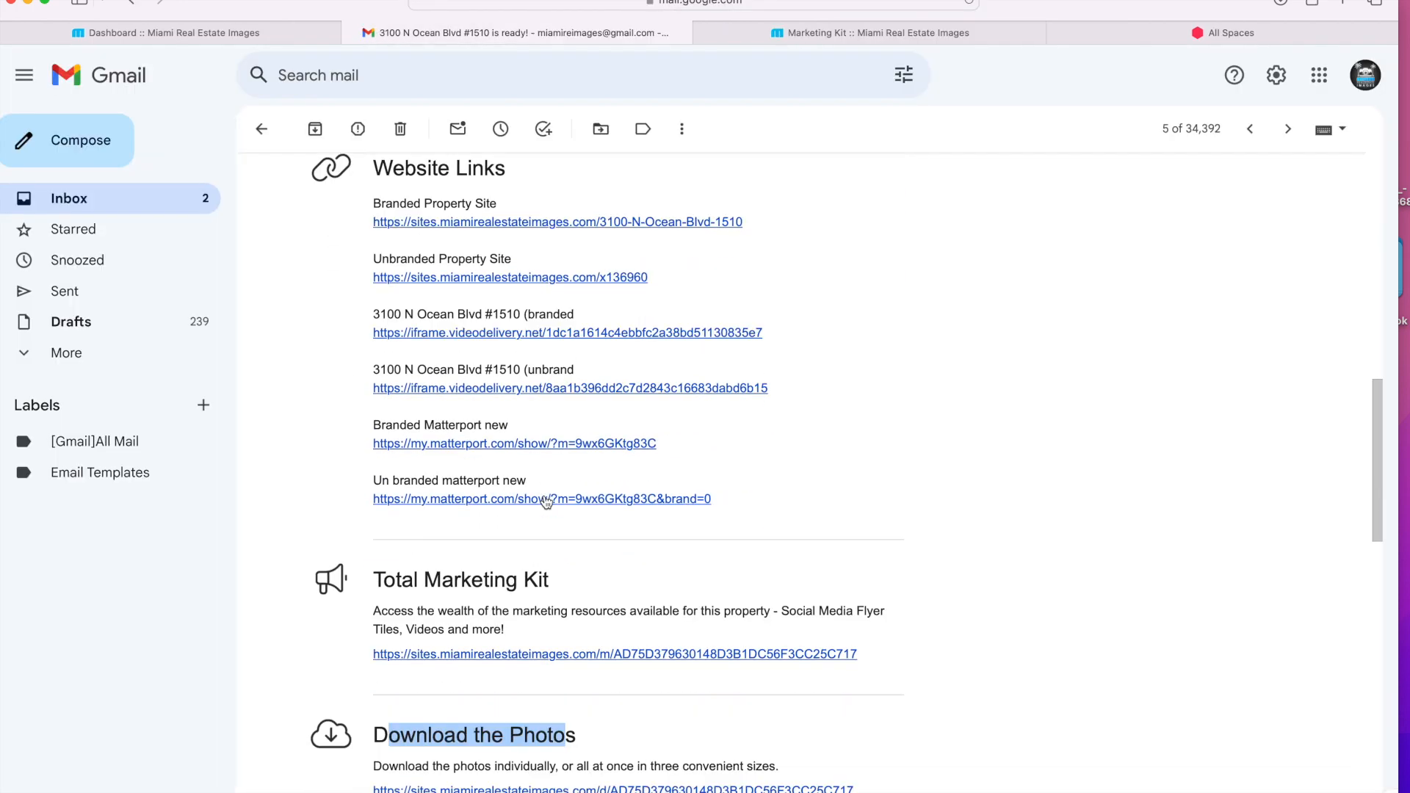
Open the email's Total Marketing Kit link and display the property info fields under Profile & Property Info
scroll(546, 502, down, 6)
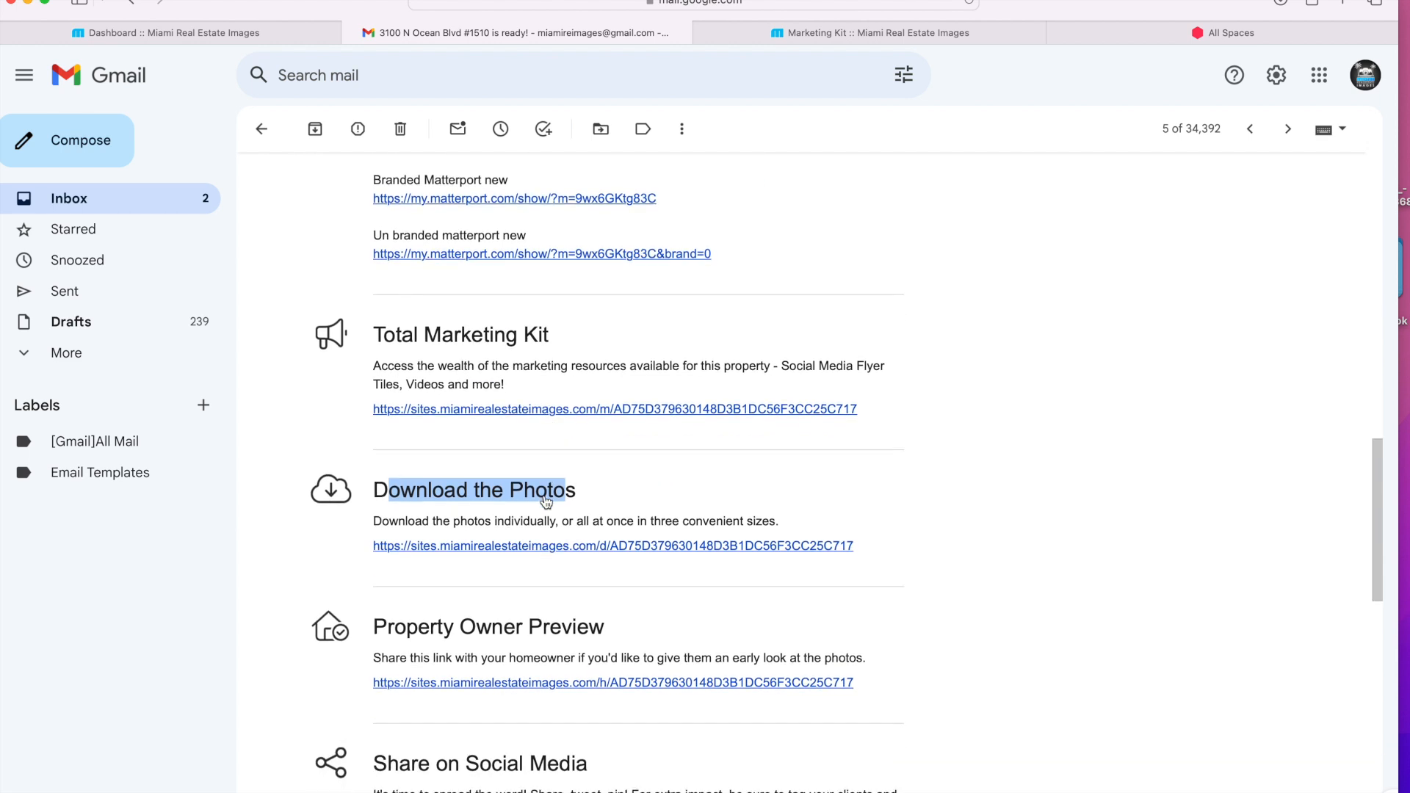
click(552, 409)
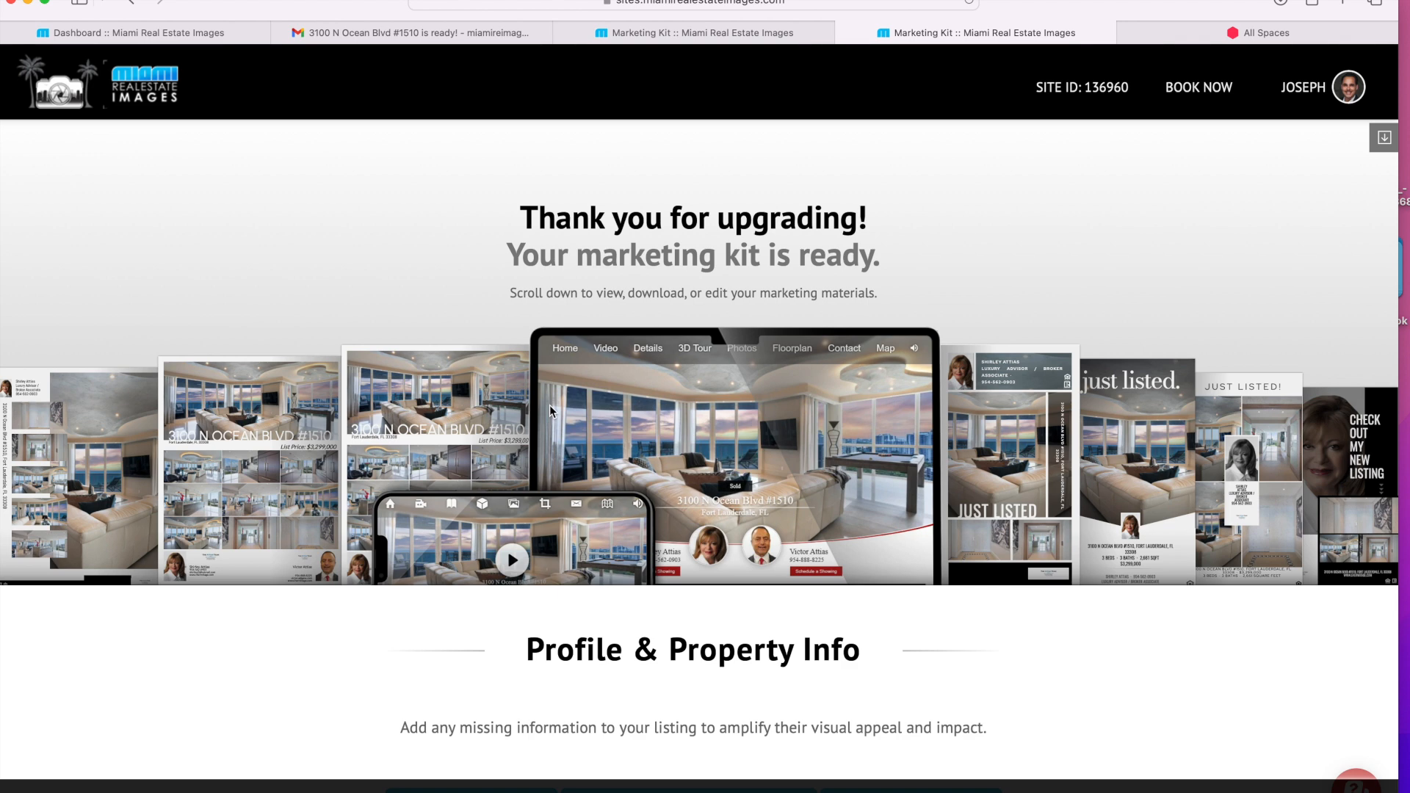
scroll(549, 404, down, 2)
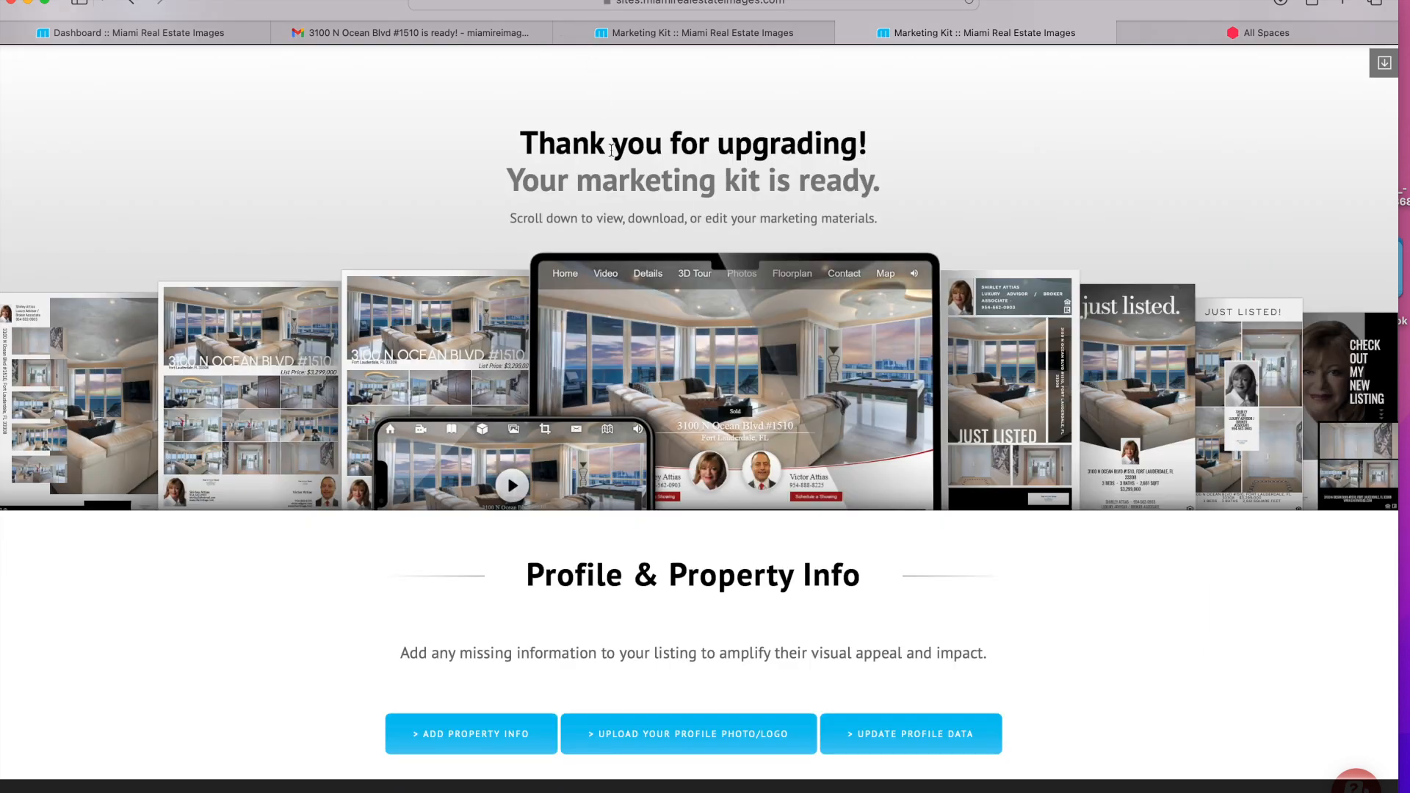
scroll(611, 152, down, 5)
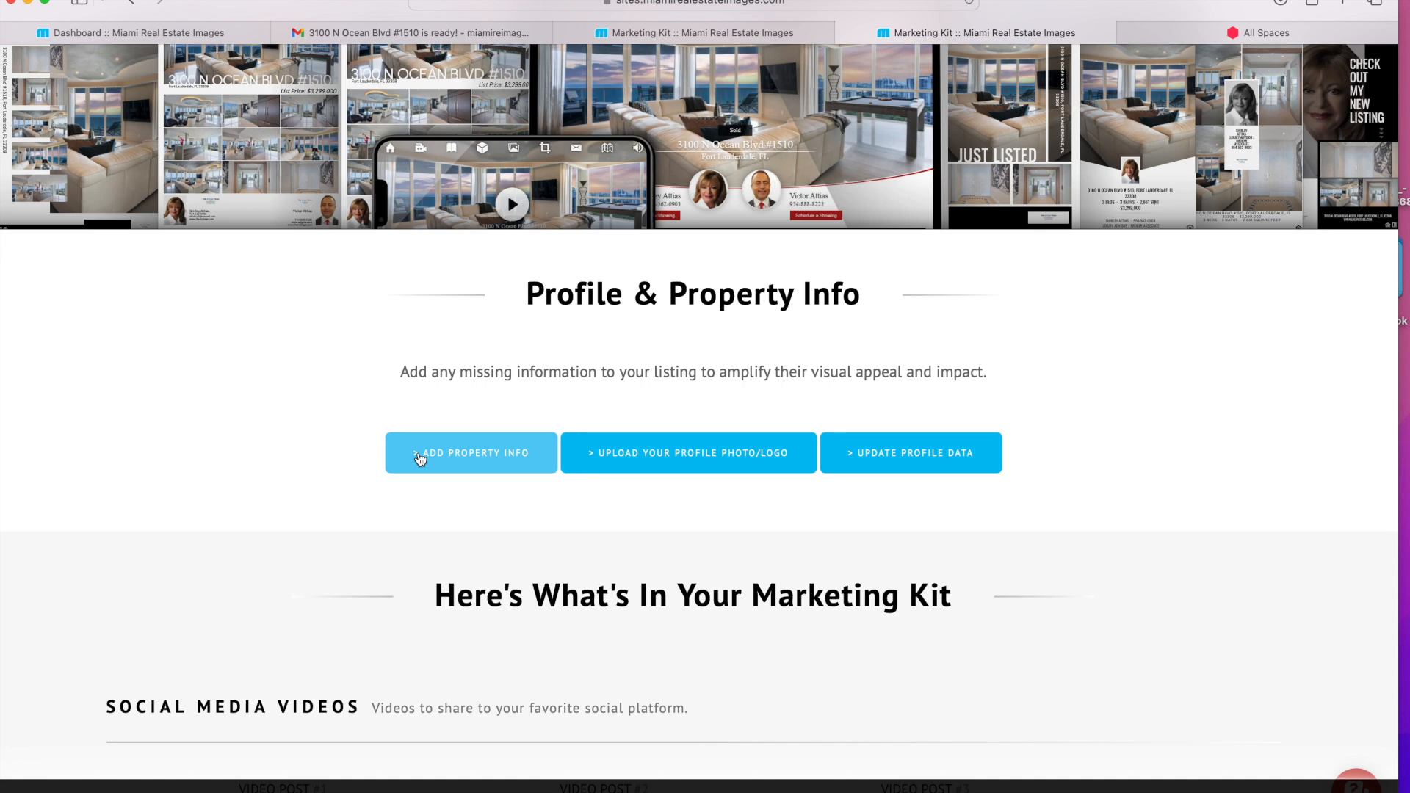
click(454, 462)
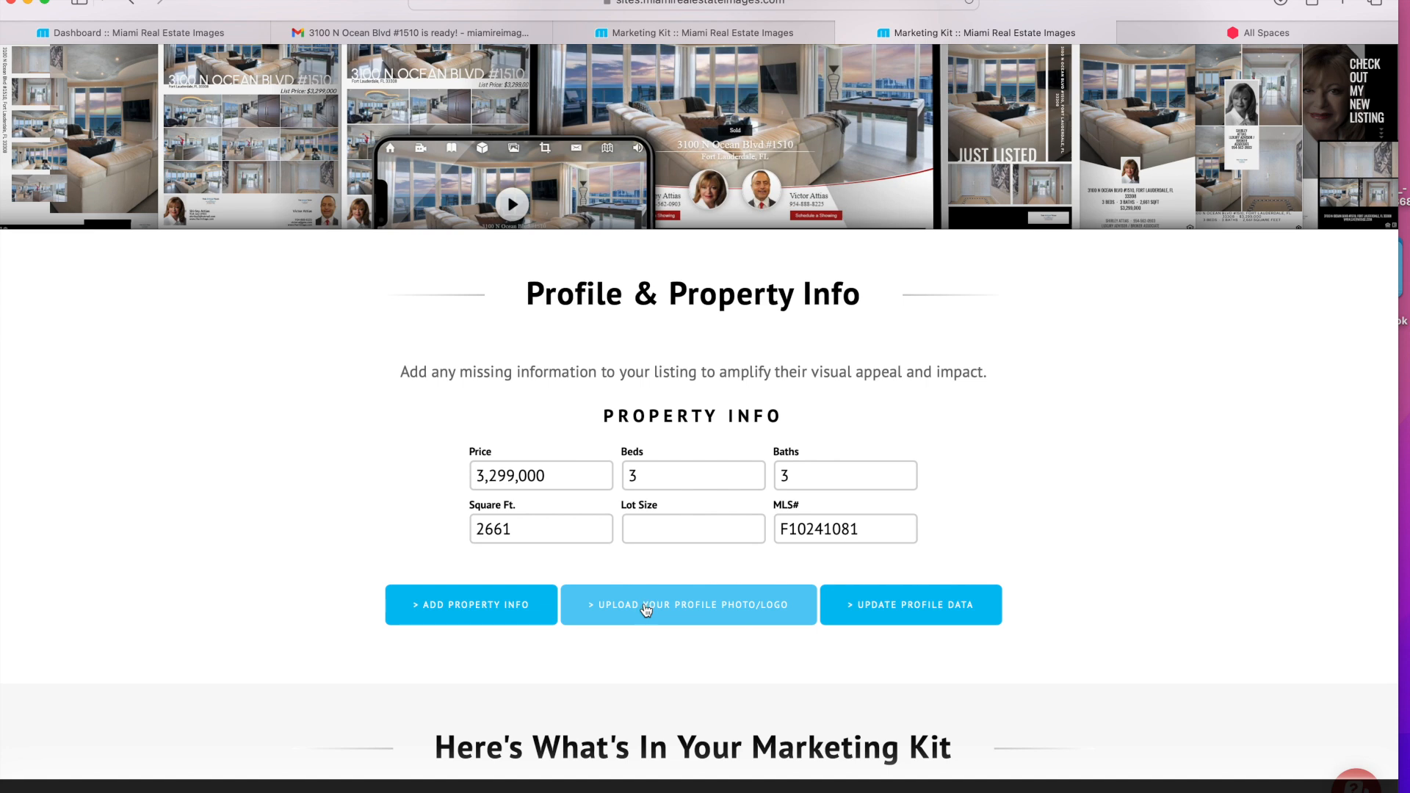
Upload logo.jpg as the company logo in the profile photo and logo section
scroll(518, 448, down, 3)
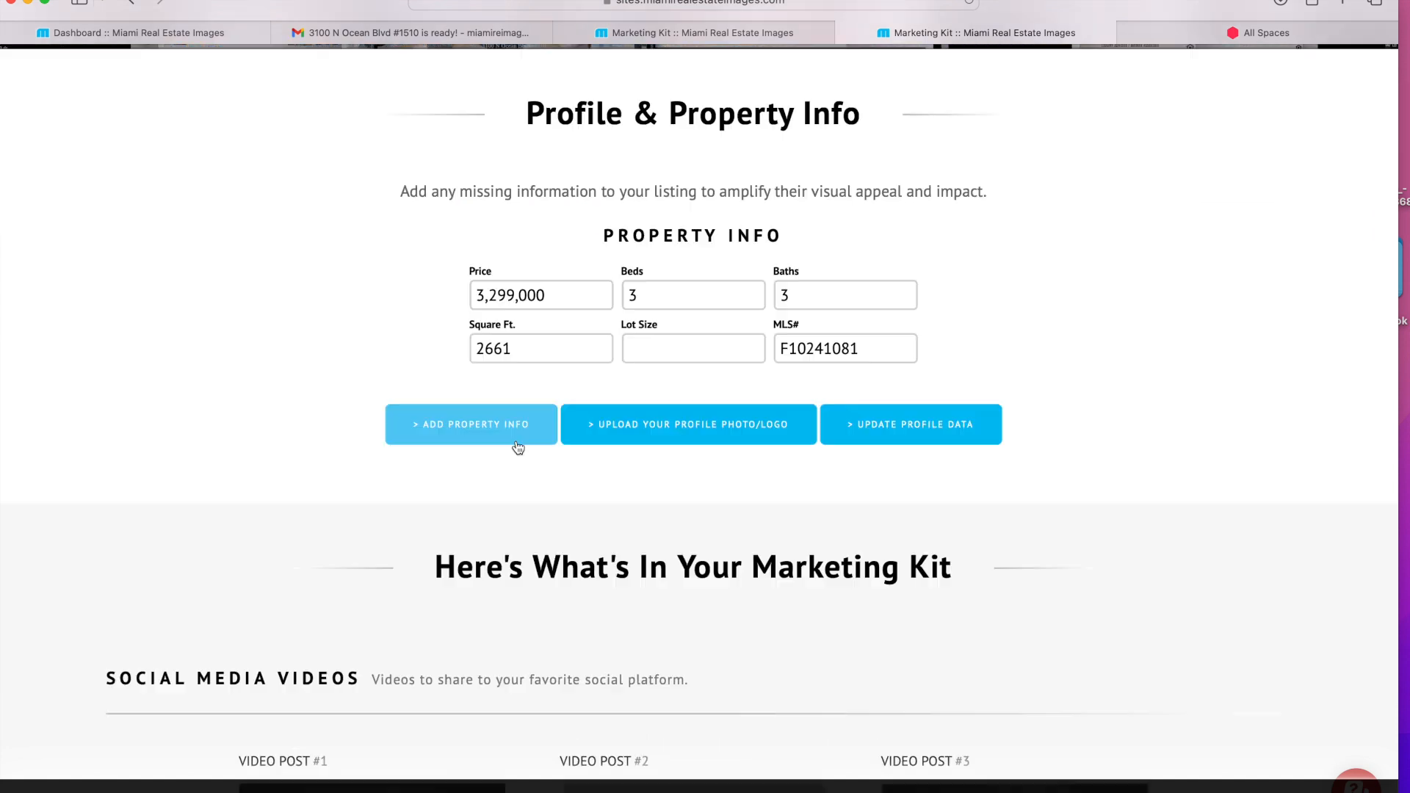
click(668, 434)
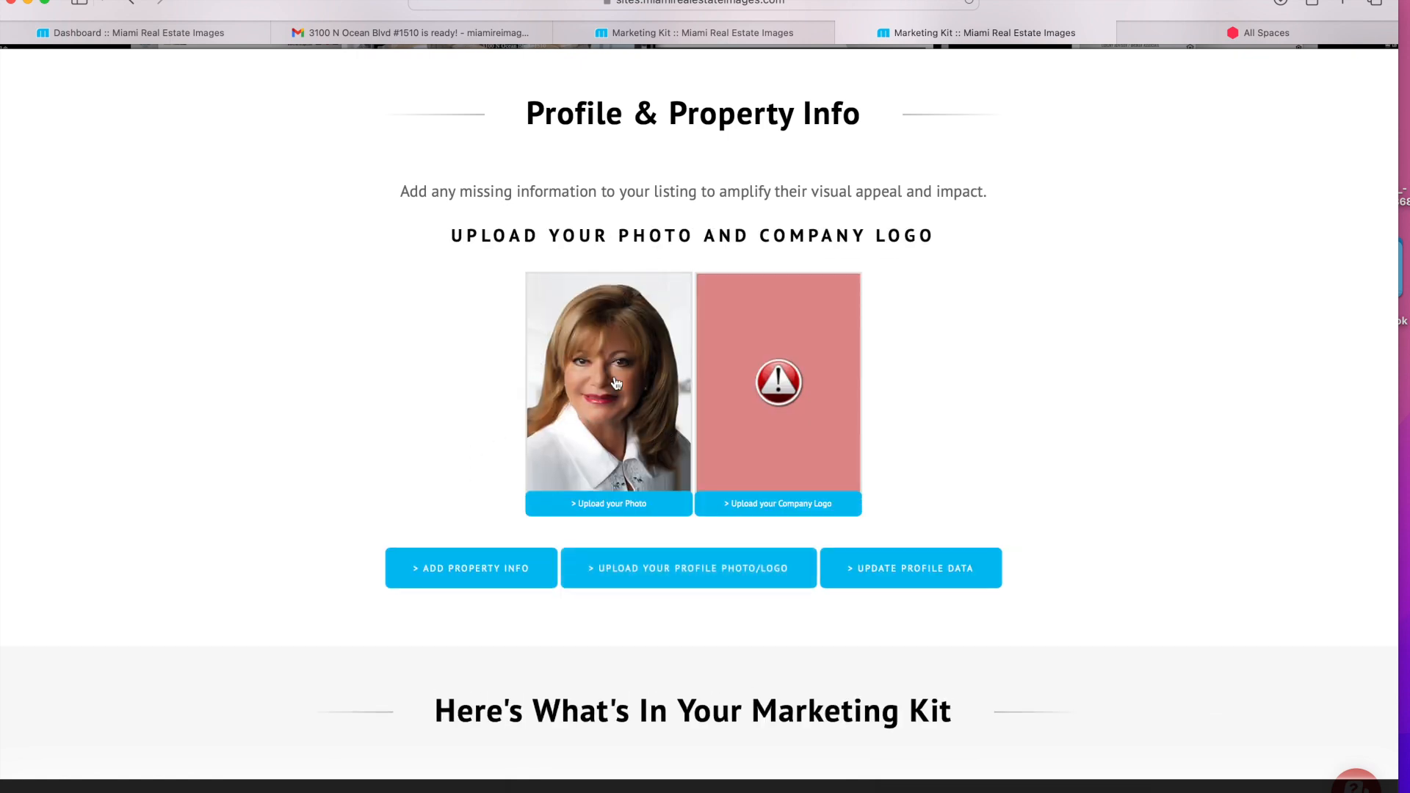
click(782, 502)
scroll(689, 407, down, 10)
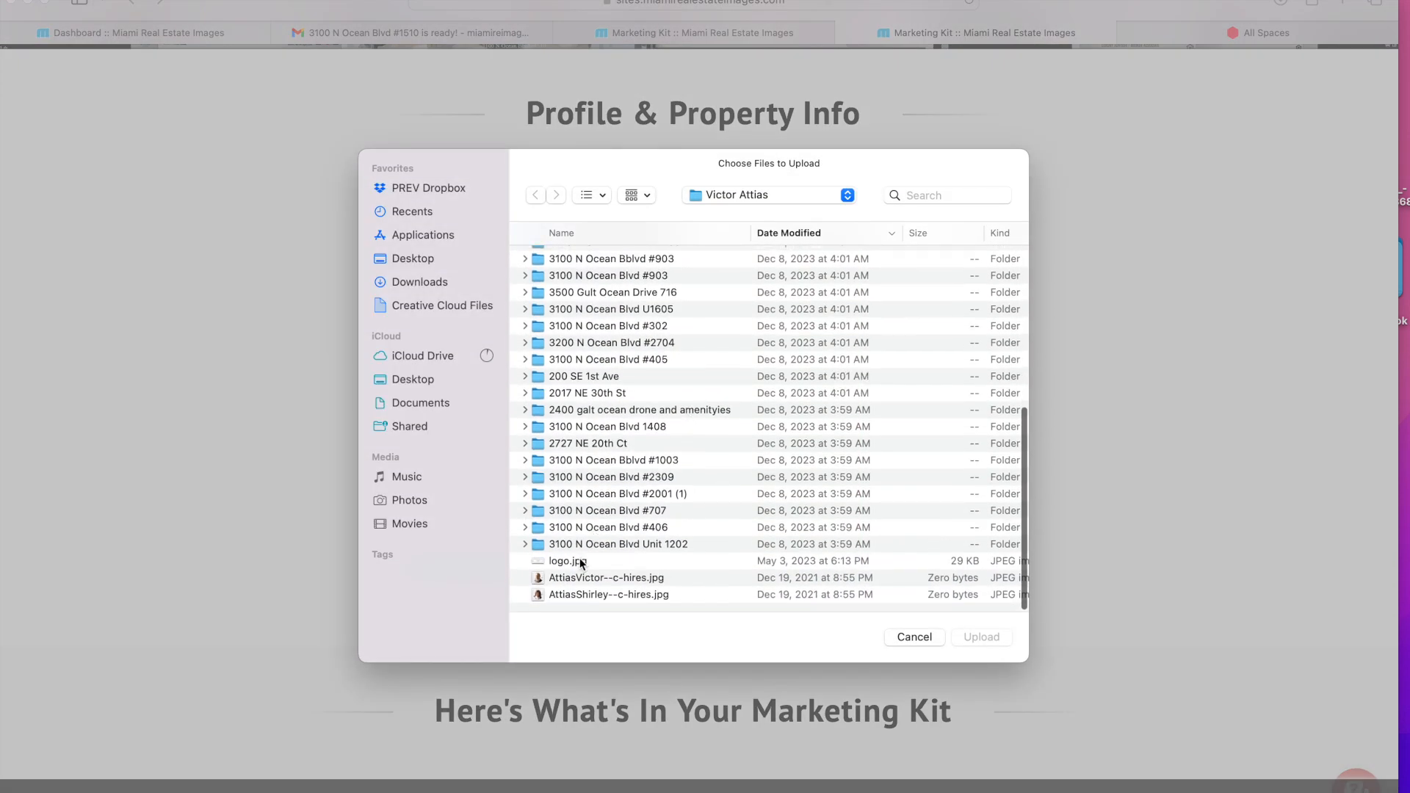
double_click(580, 560)
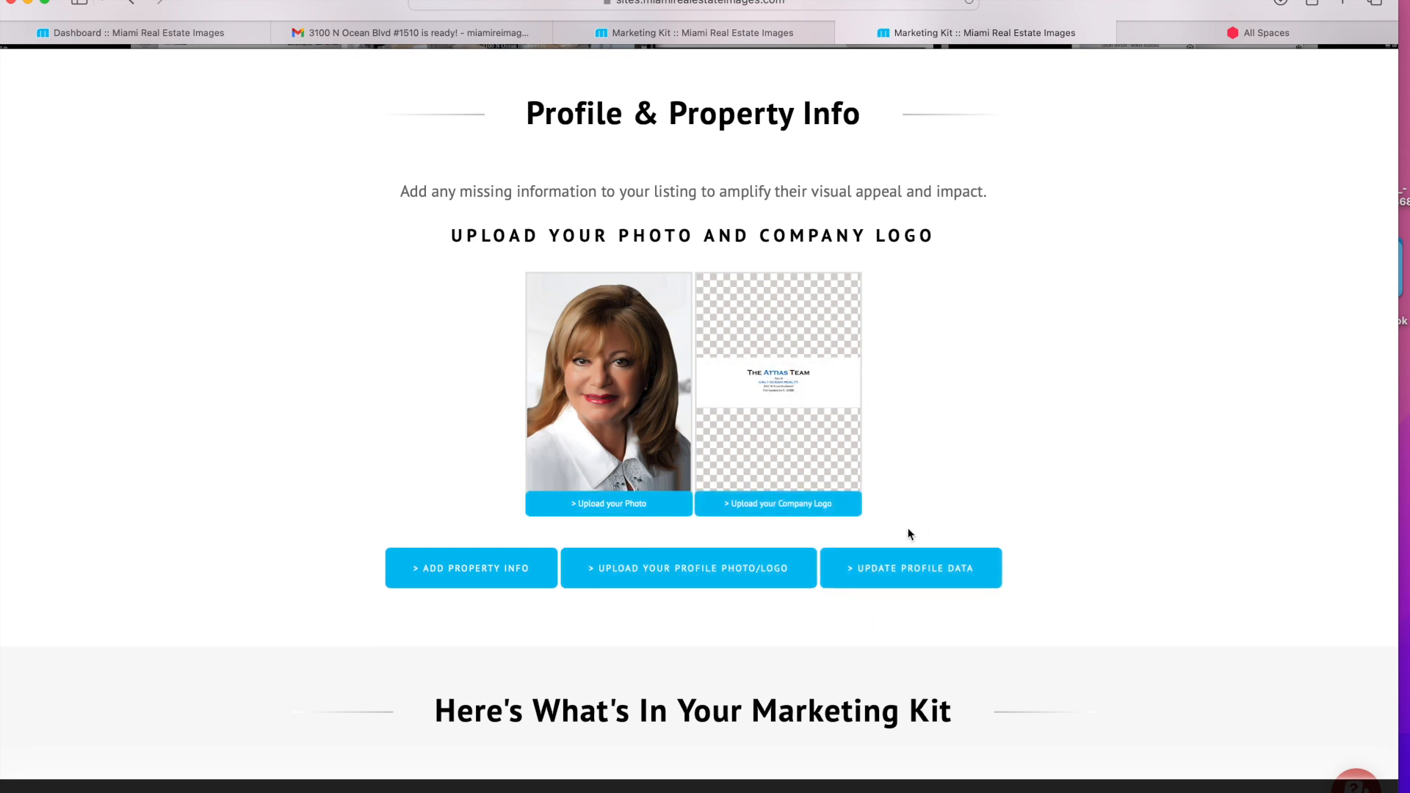
Open the profile data form and review its contact, address and social media link fields, including the LinkedIn URL
click(926, 577)
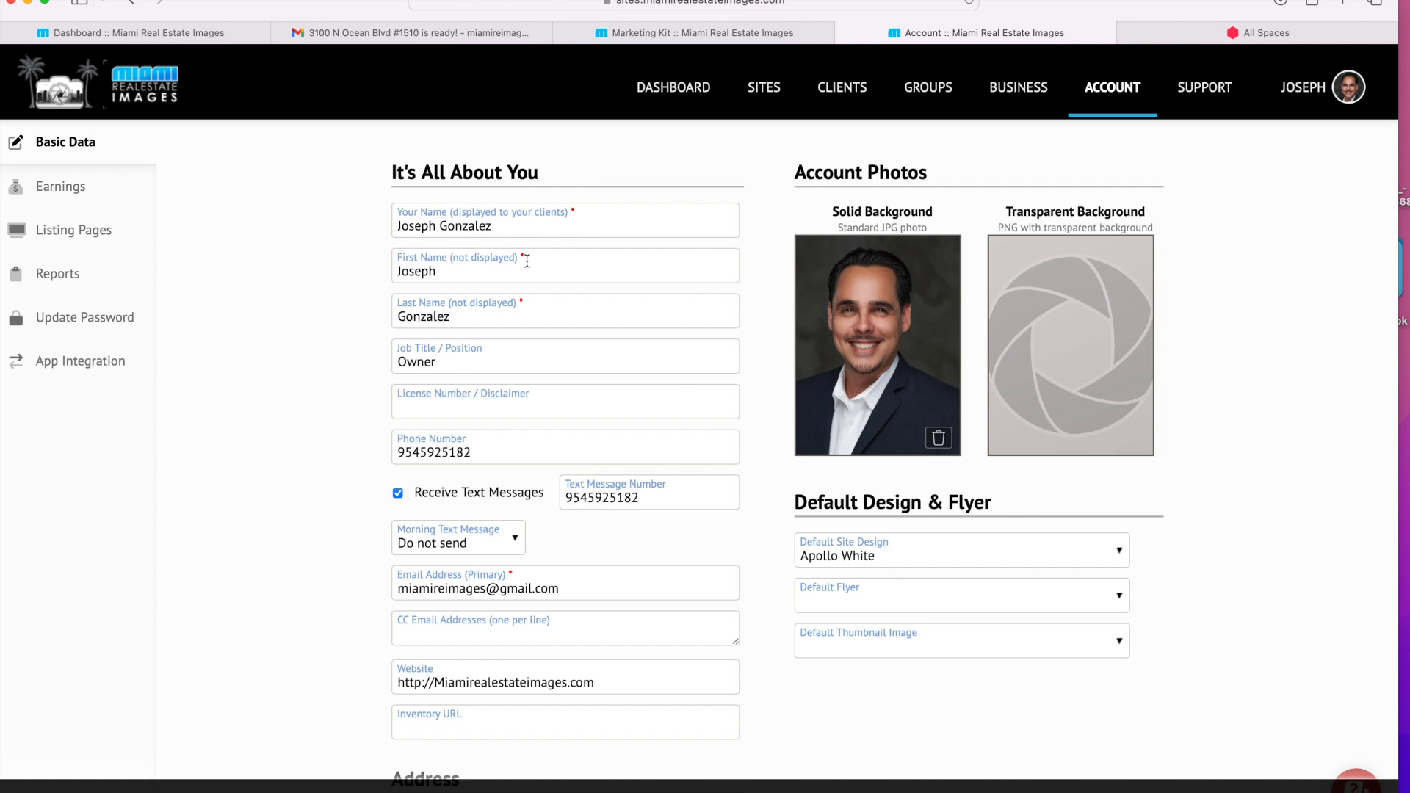
scroll(527, 262, down, 5)
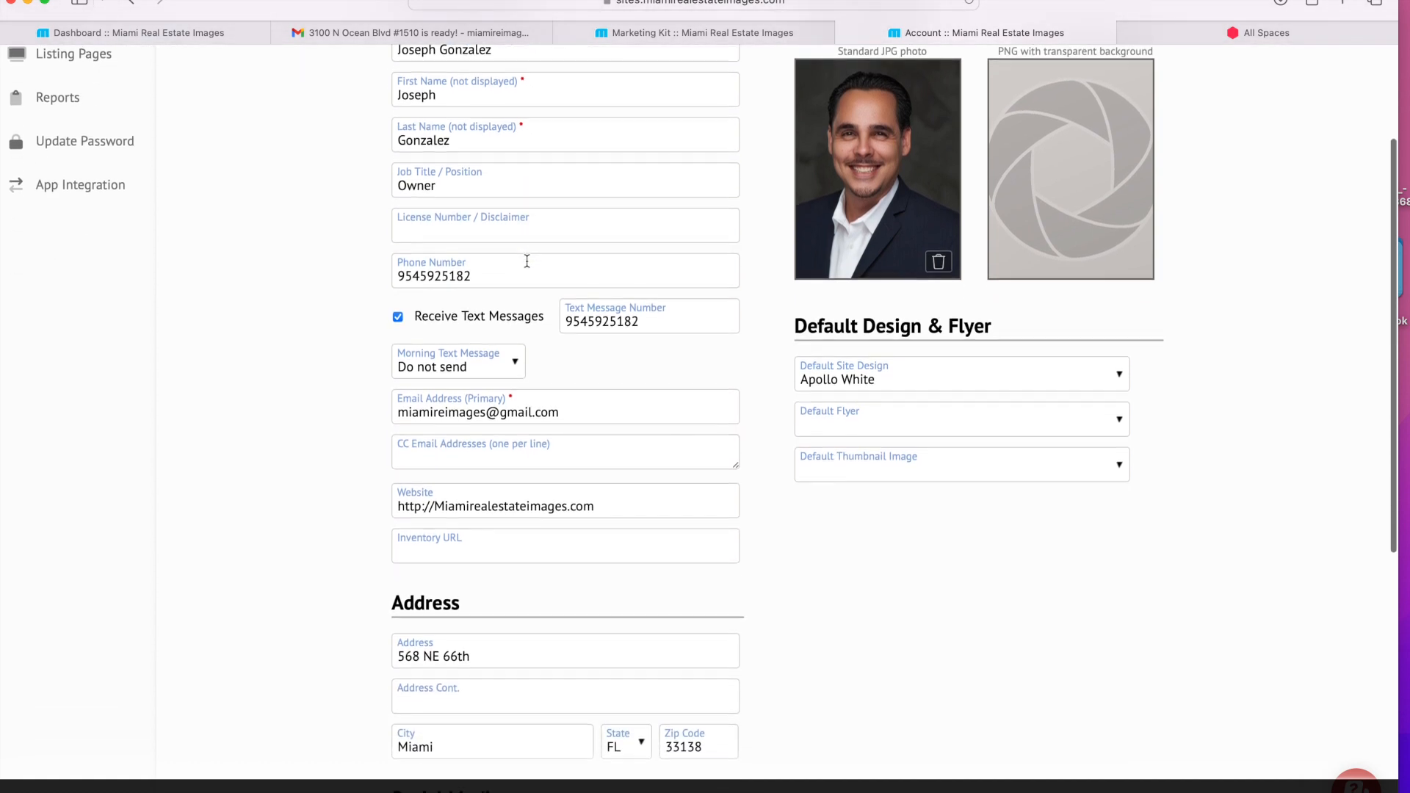
scroll(527, 260, down, 10)
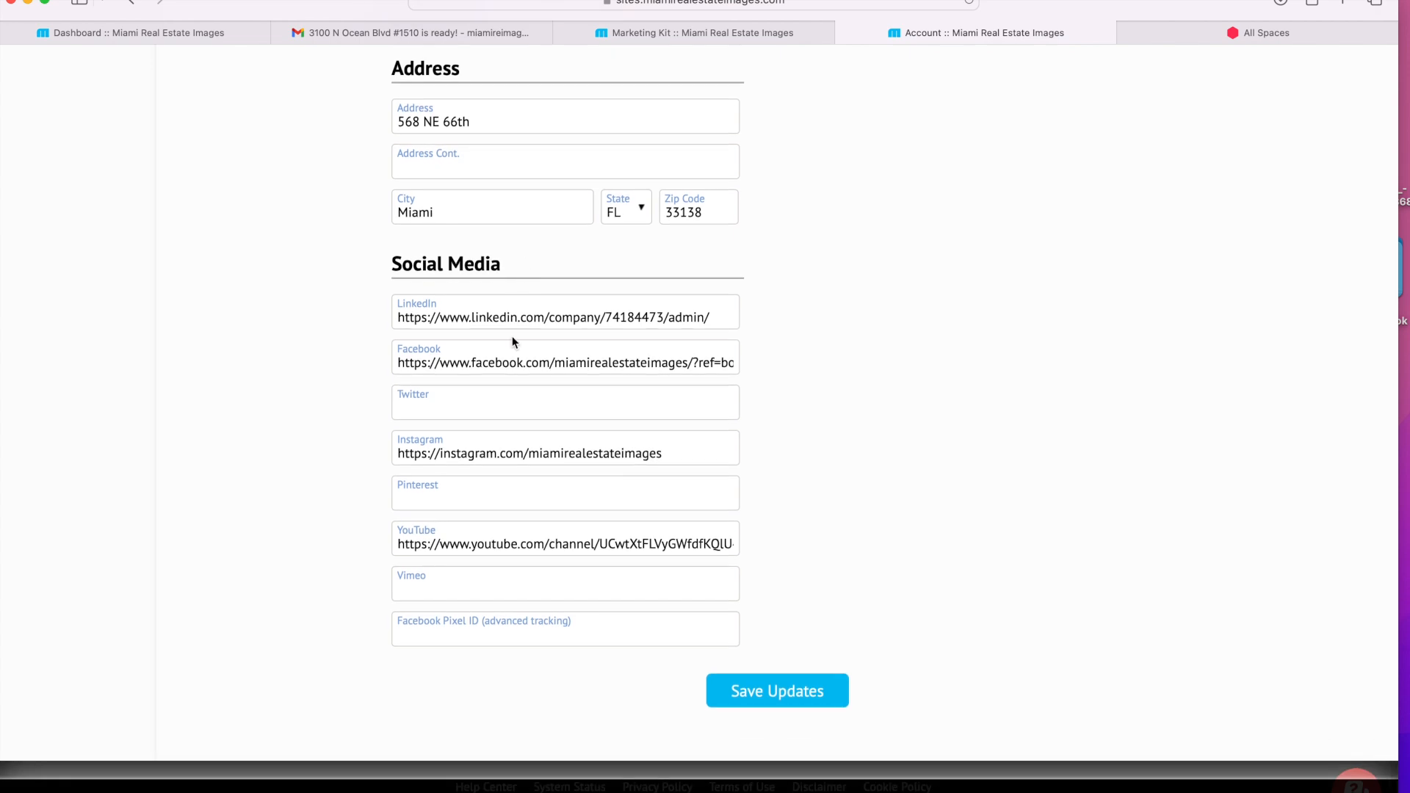
click(397, 318)
drag(397, 318, 485, 317)
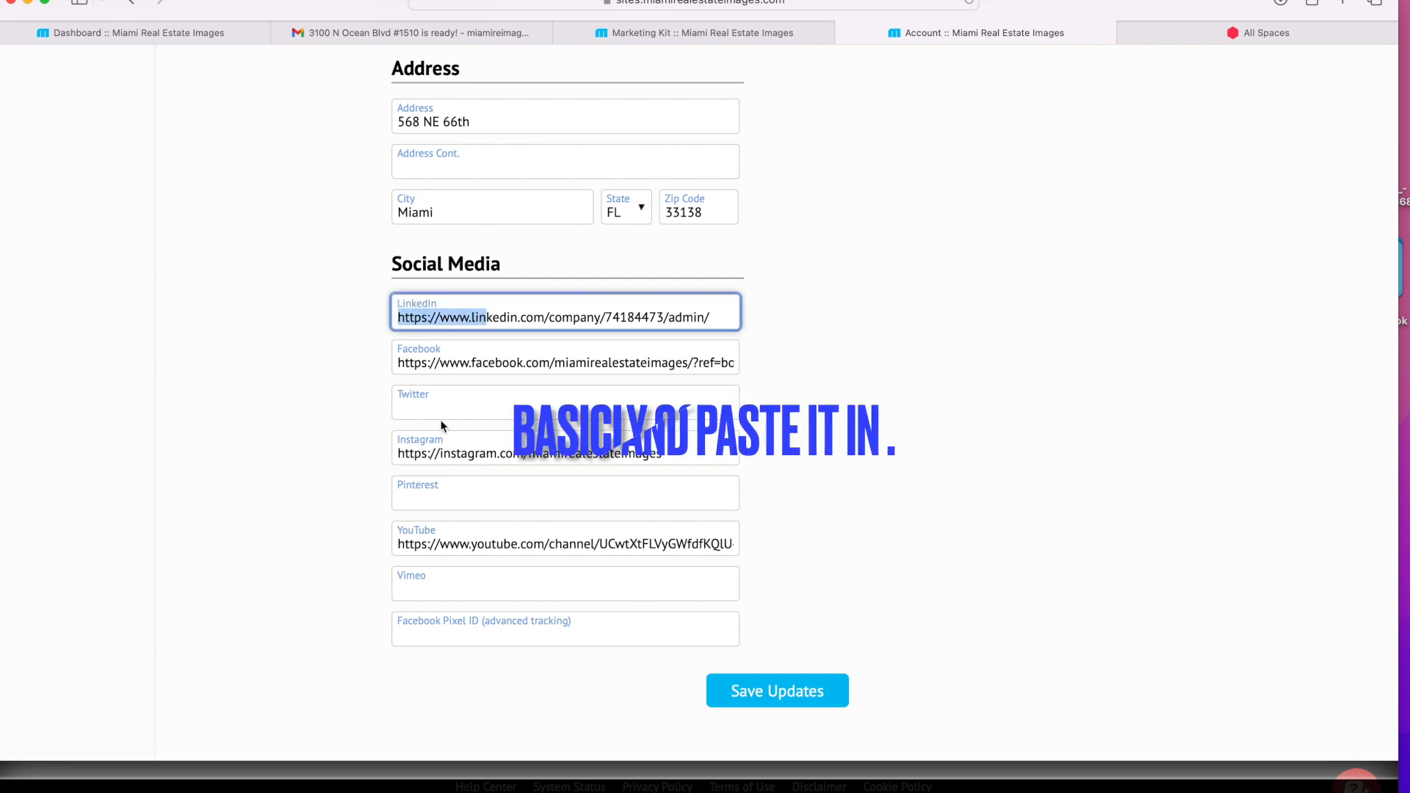
scroll(439, 463, up, 3)
scroll(438, 485, down, 3)
scroll(438, 489, up, 10)
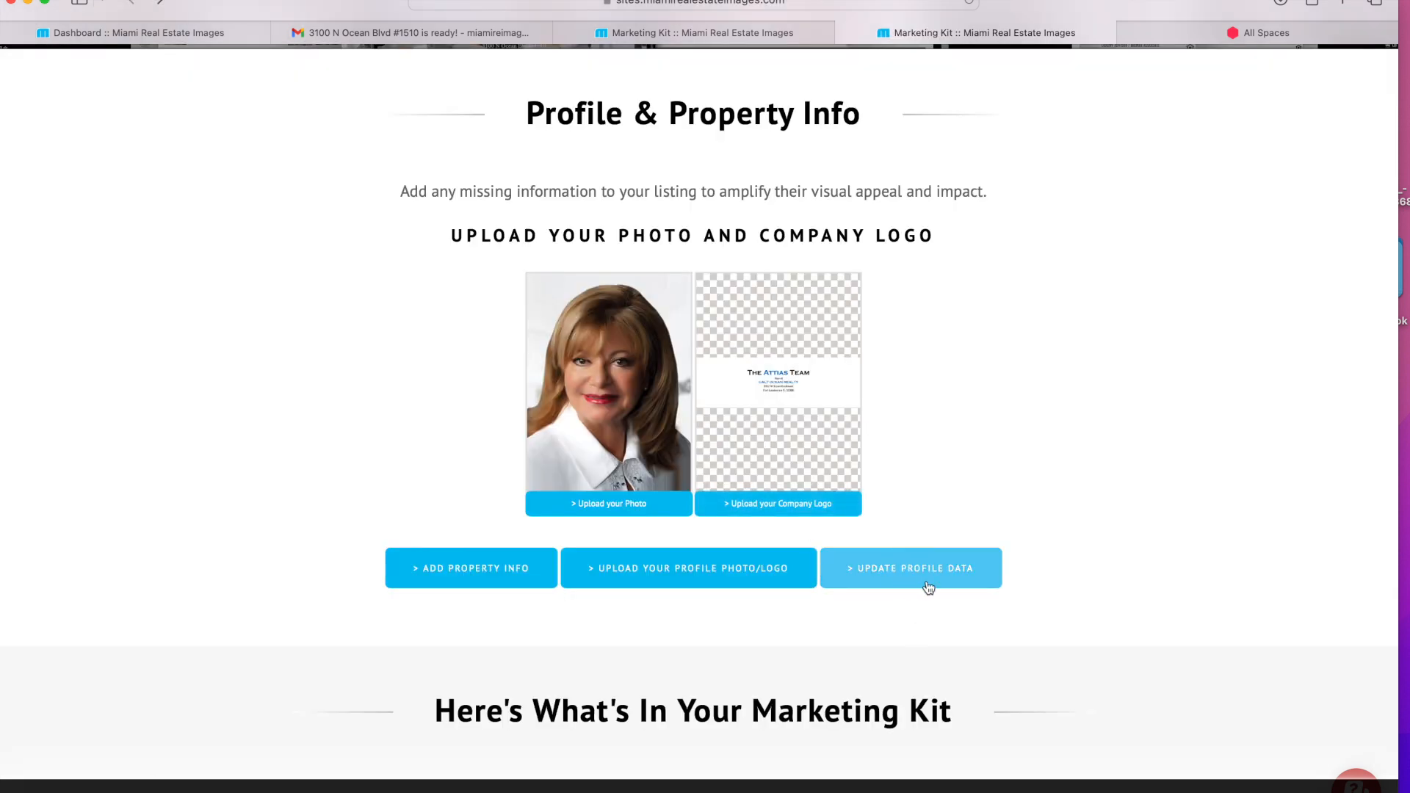
Review the first social media videos in the marketing kit and expand the section to show more videos
scroll(905, 573, down, 5)
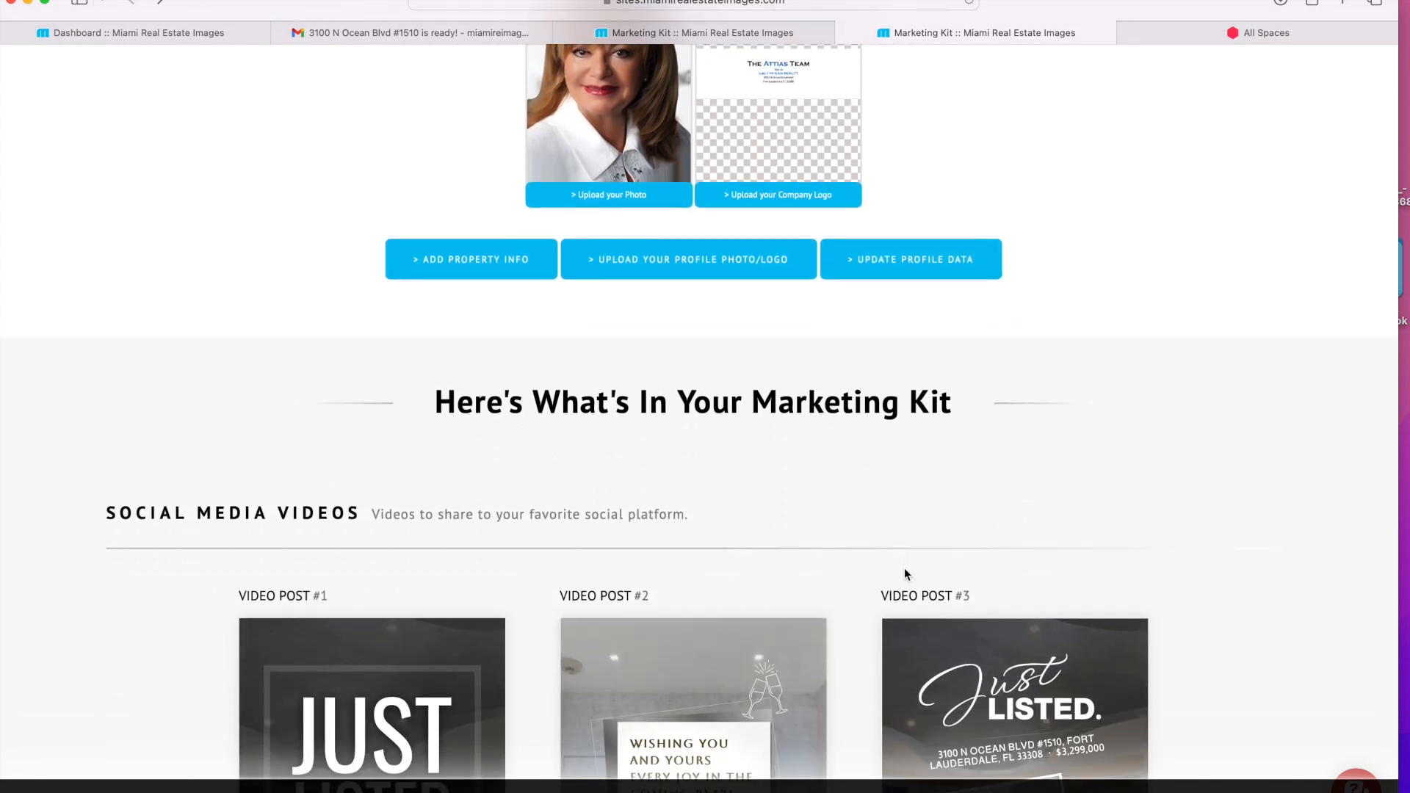
scroll(905, 573, down, 4)
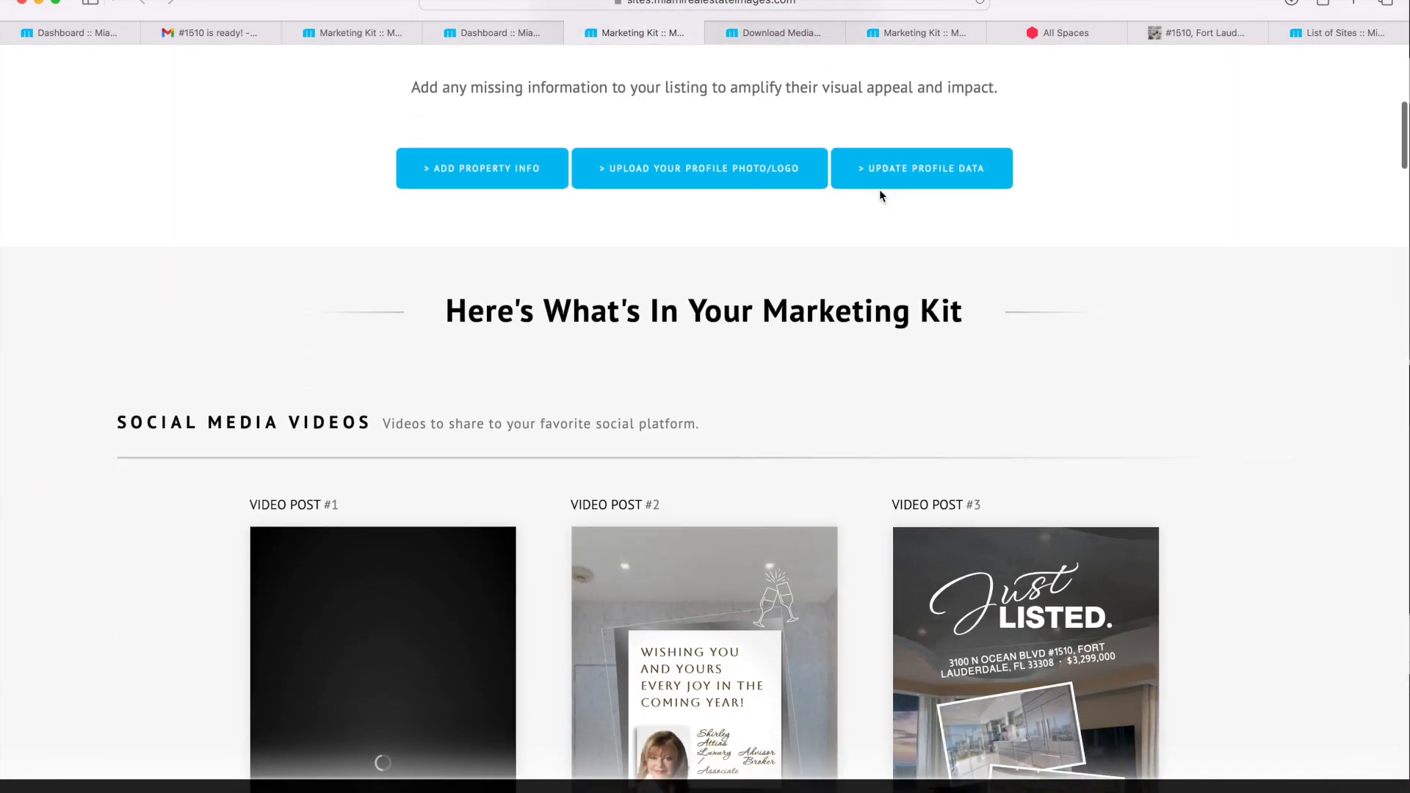
scroll(879, 188, down, 5)
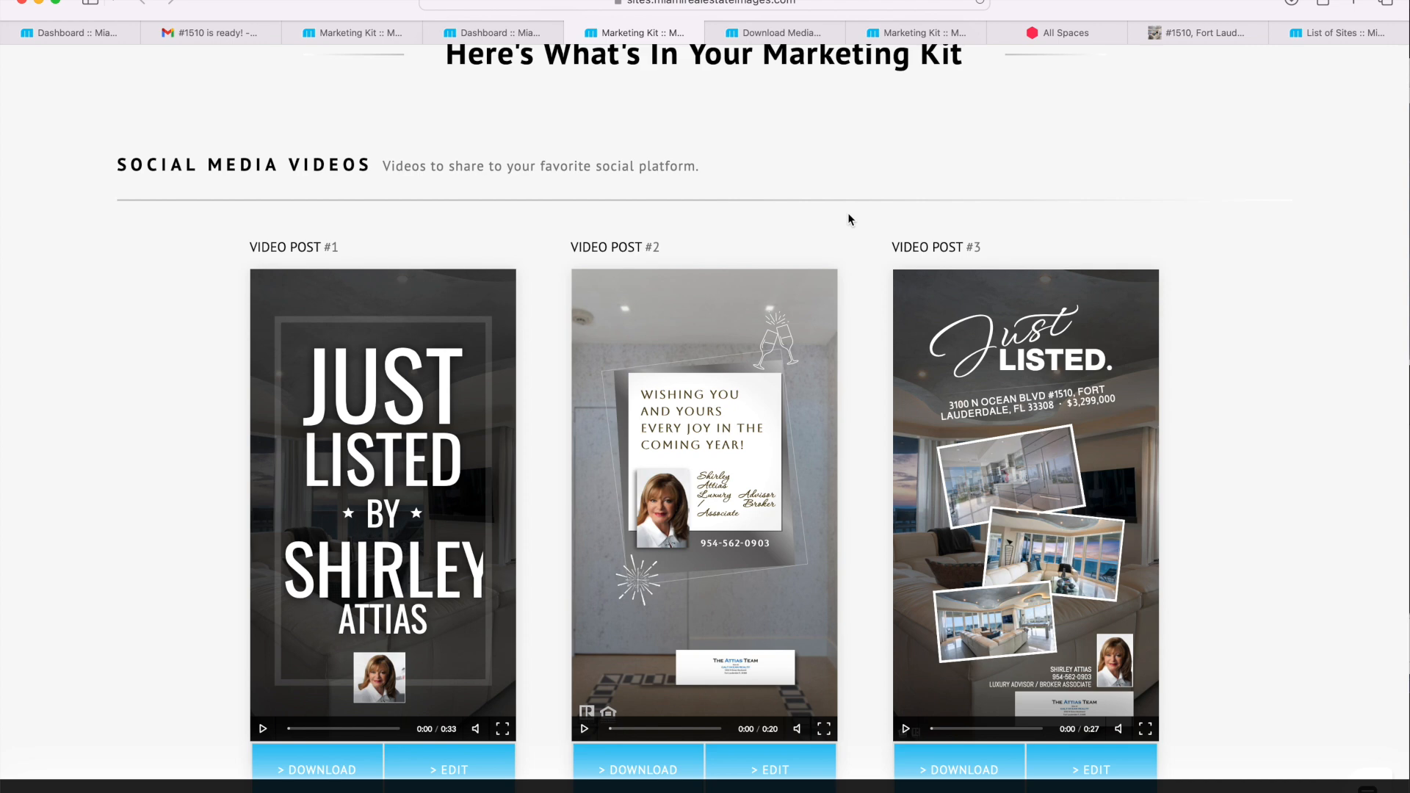
scroll(849, 219, down, 5)
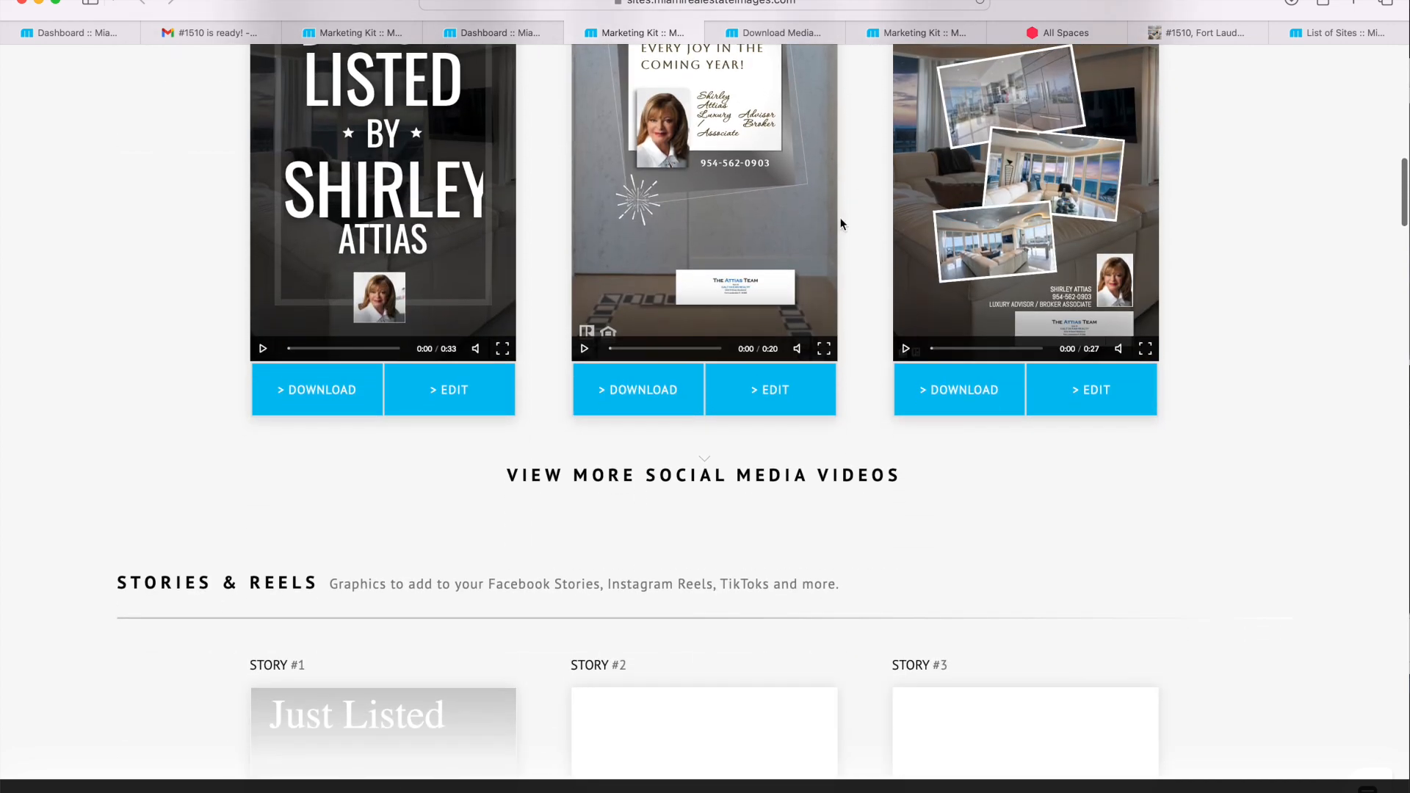
click(705, 464)
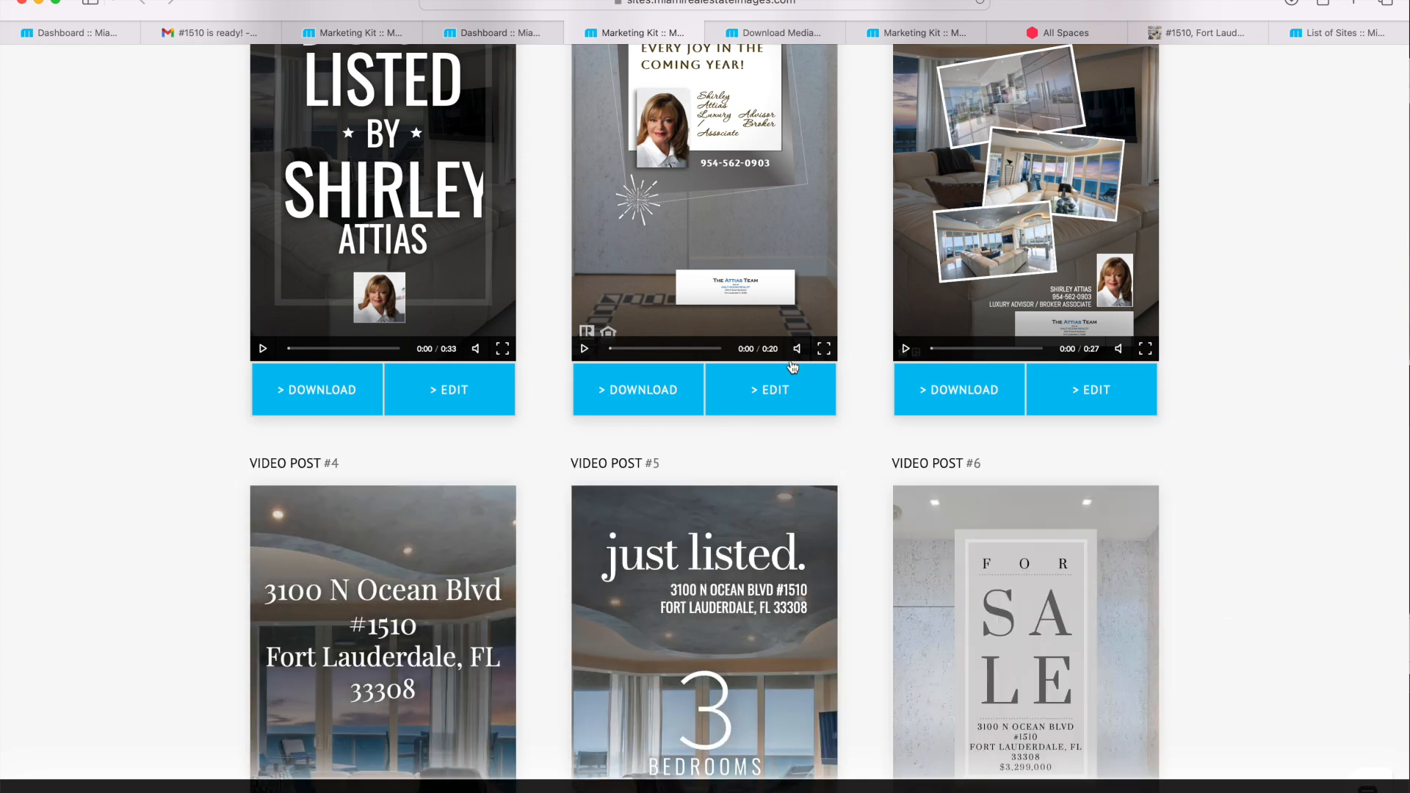
Examine the additional social media video designs from Video Post #4 through #15
scroll(787, 368, down, 3)
scroll(791, 367, down, 3)
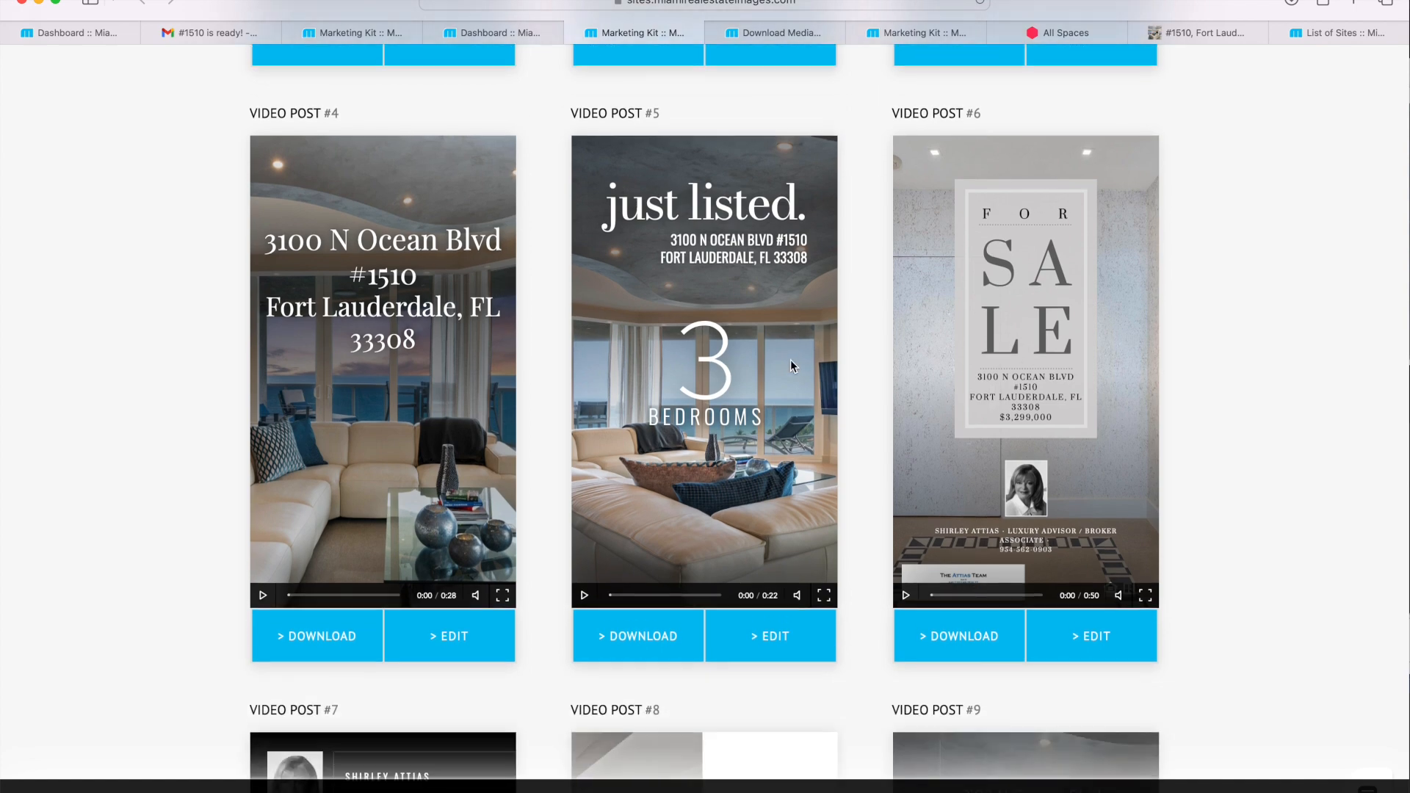
scroll(792, 365, down, 3)
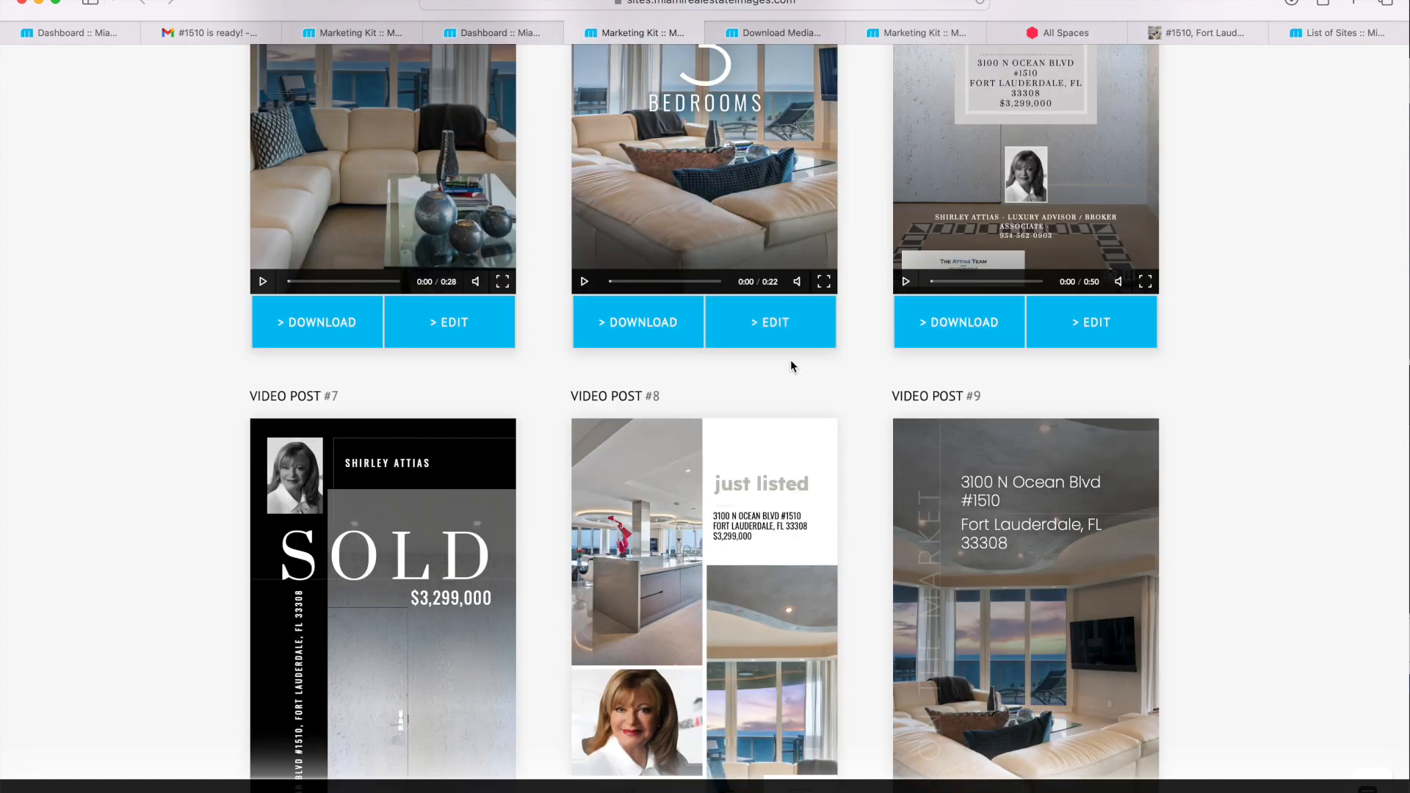
scroll(791, 366, down, 5)
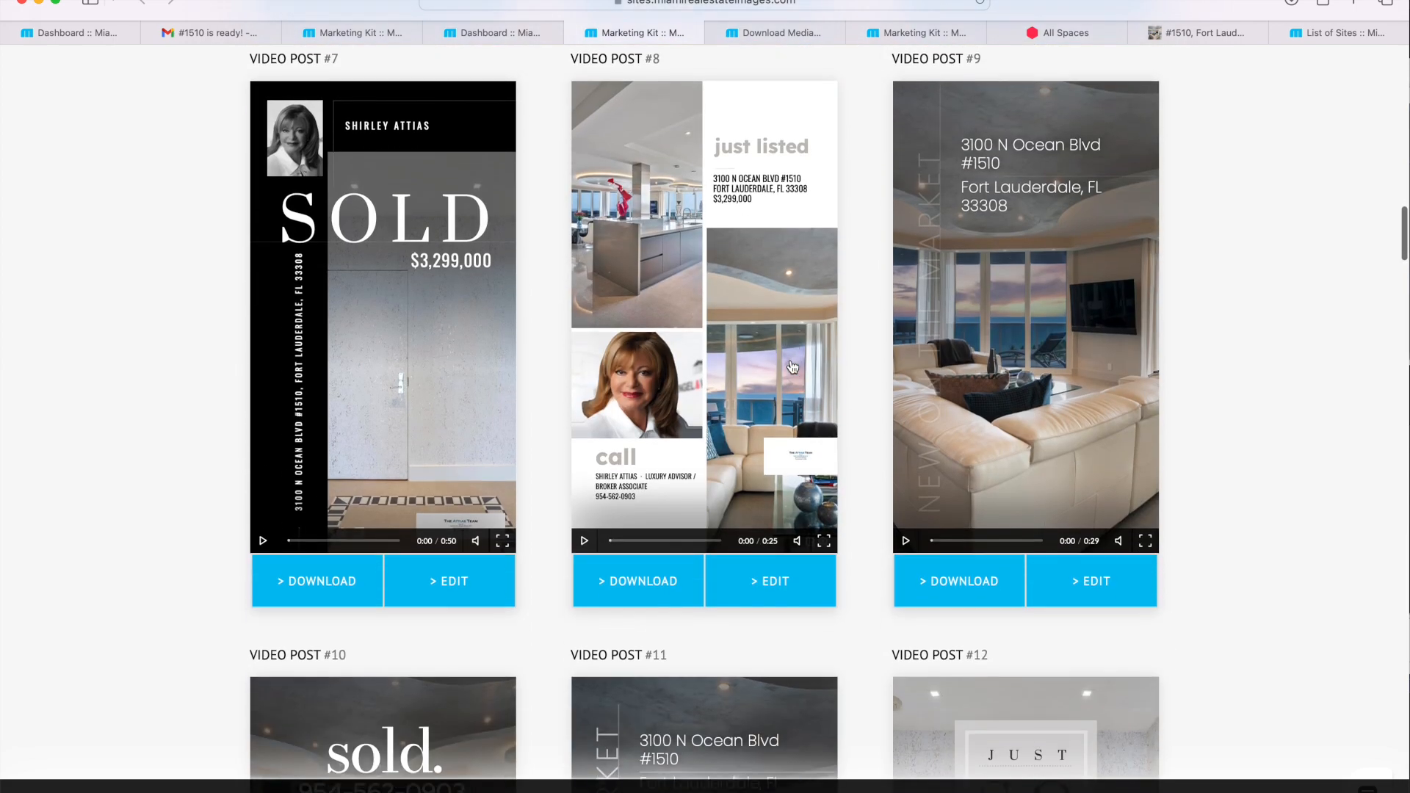
scroll(792, 367, down, 1)
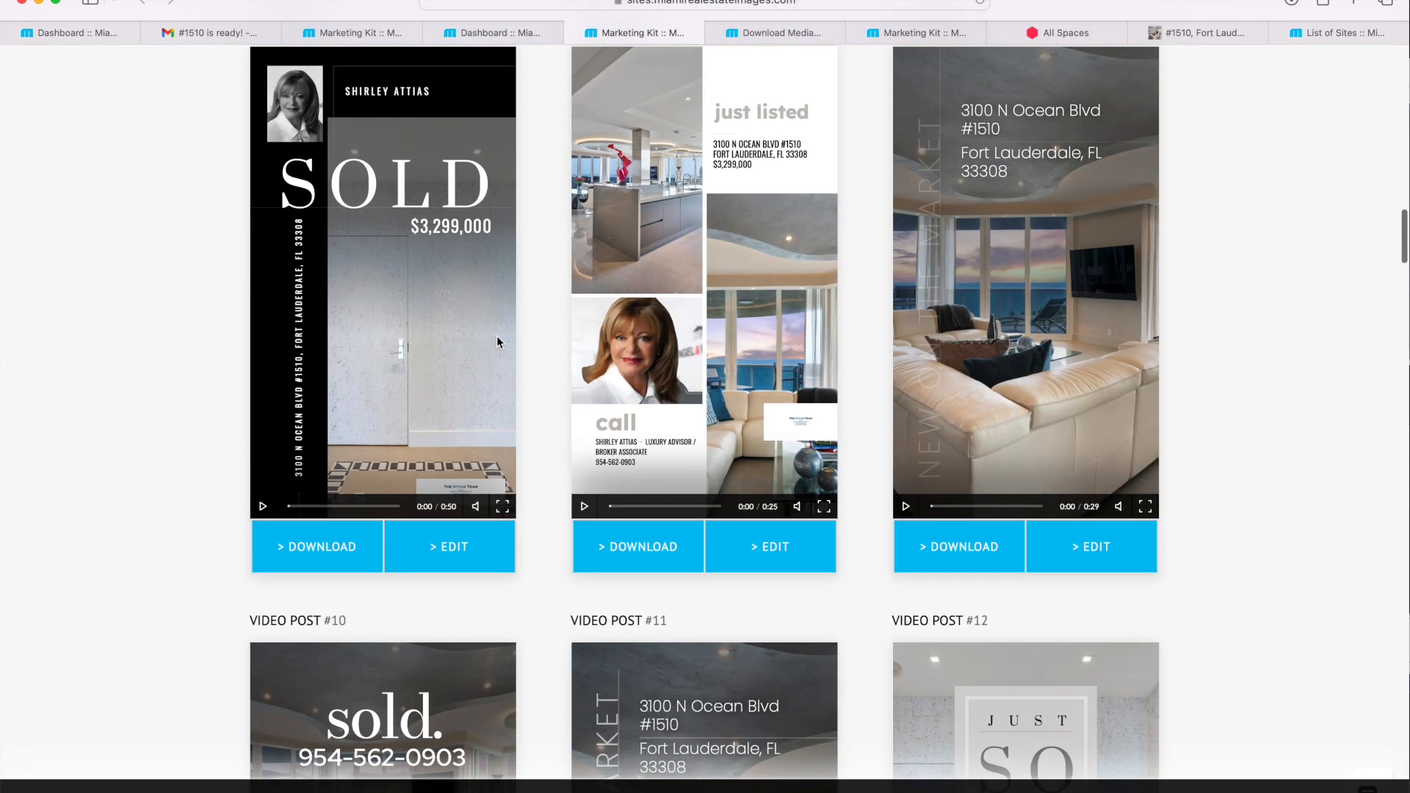
scroll(639, 307, down, 8)
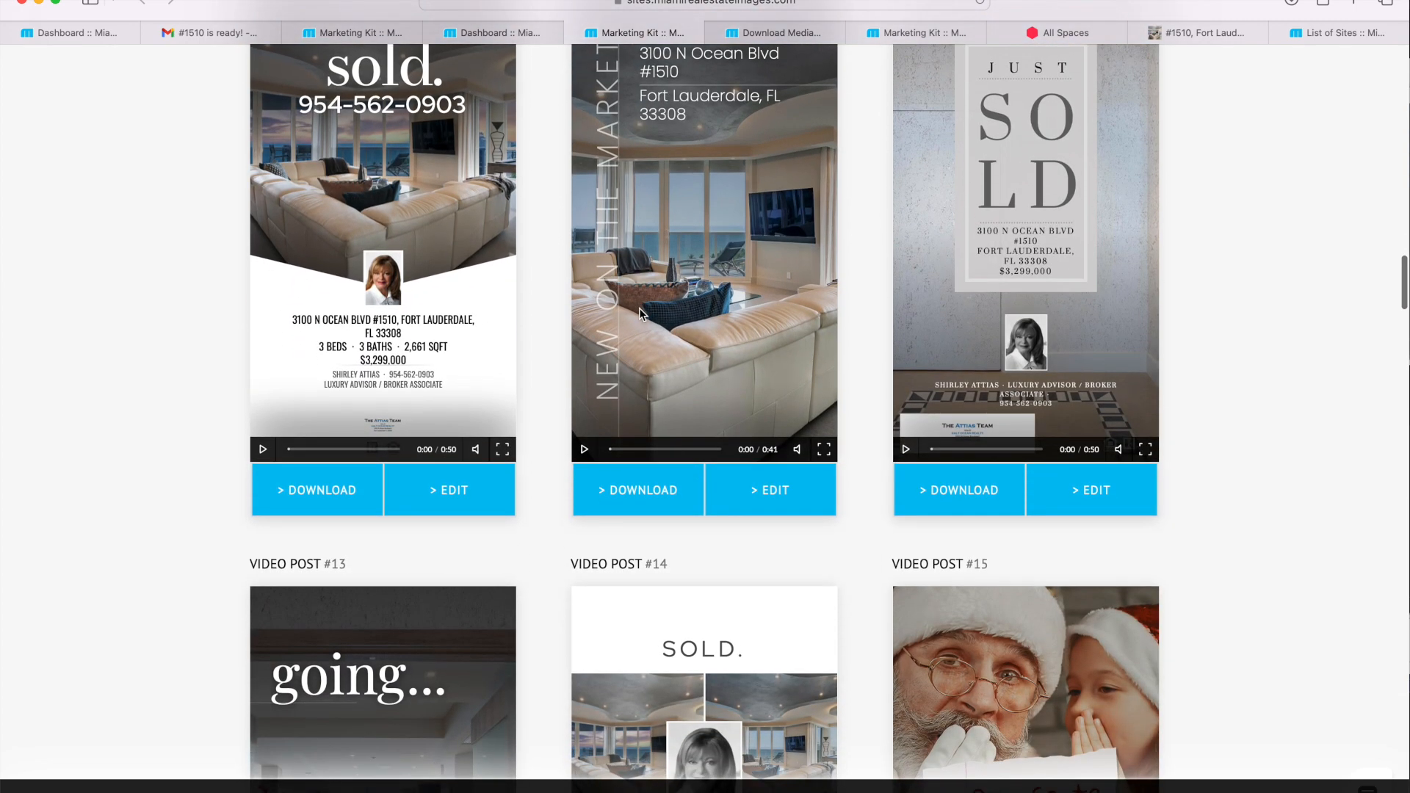
Open the "SOLD." design, Video Post #14, for editing
scroll(924, 427, down, 3)
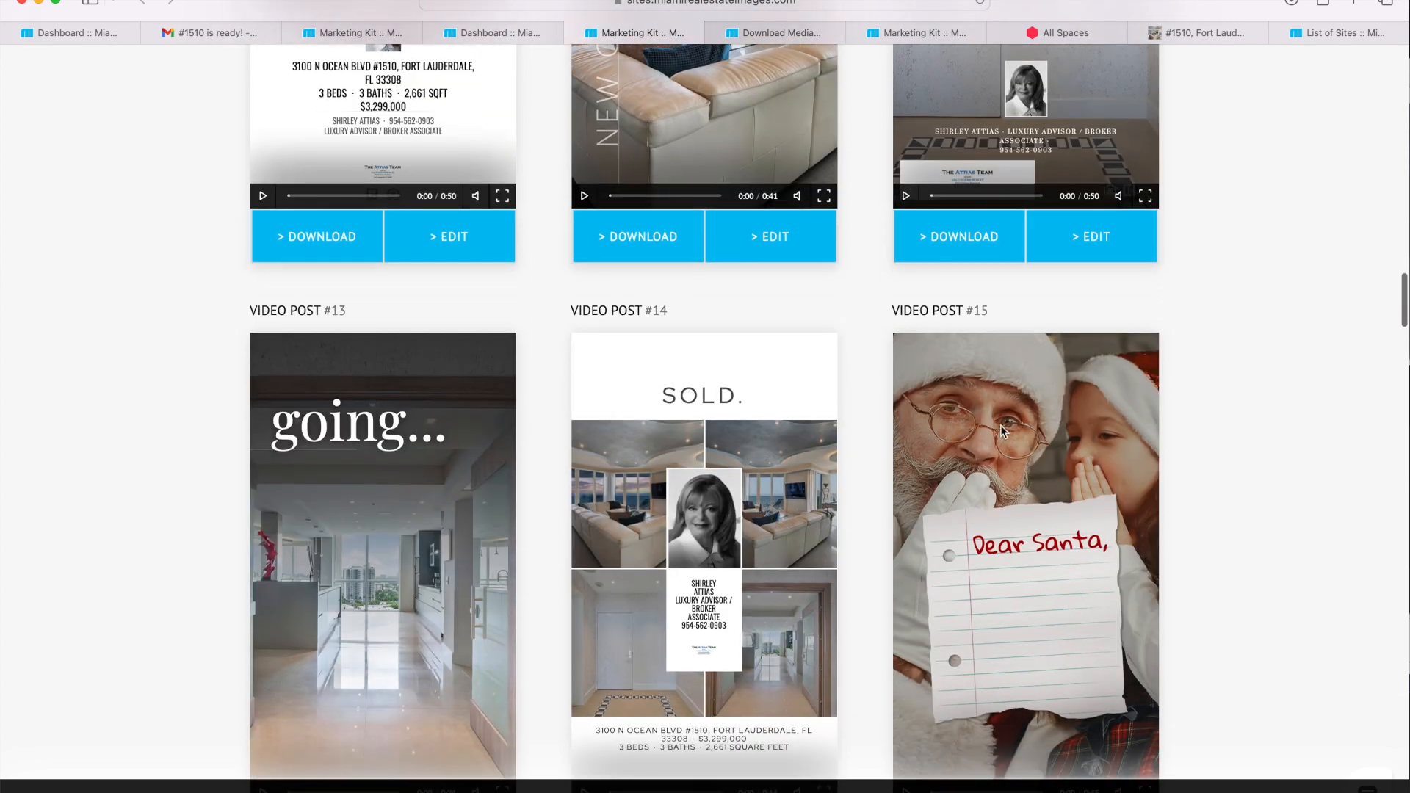
scroll(1008, 446, down, 4)
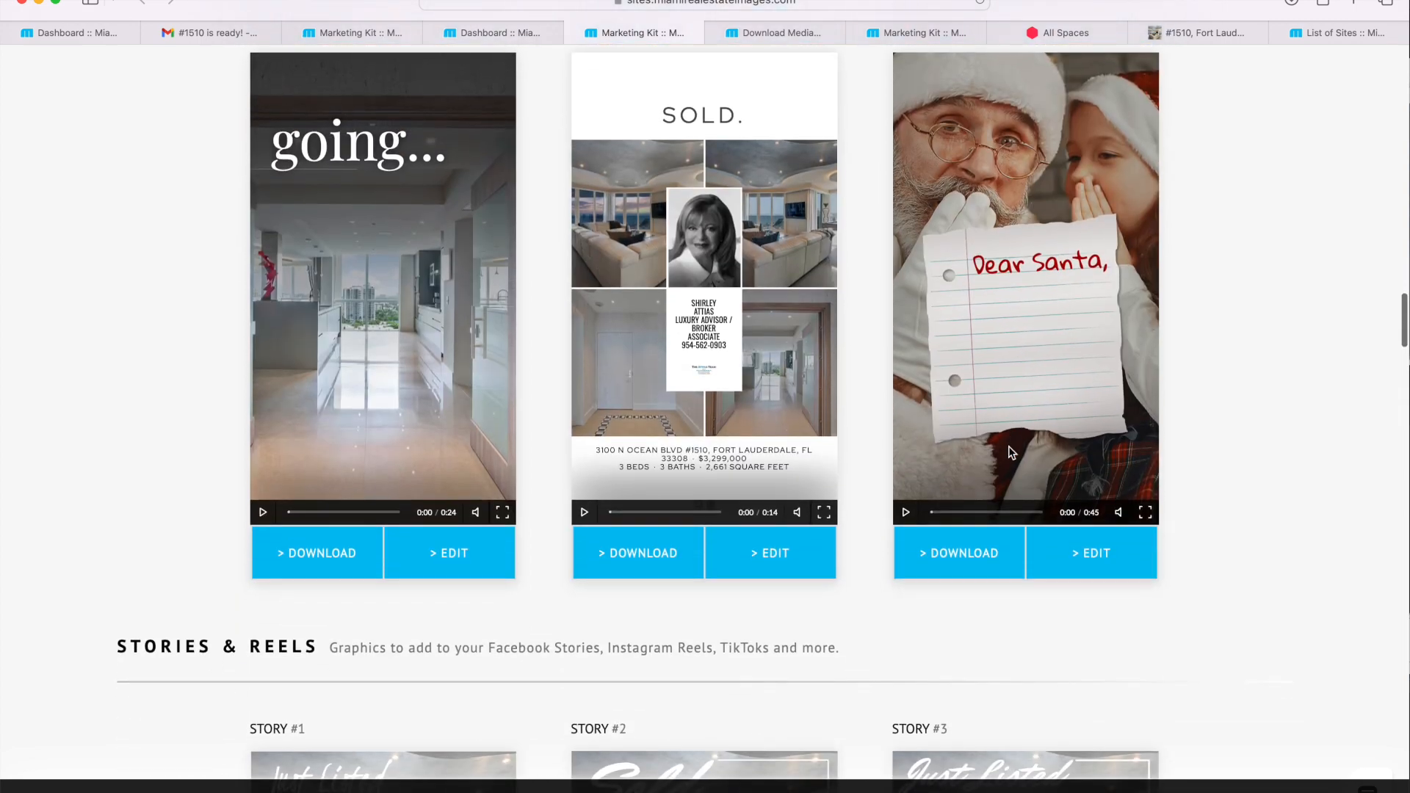
scroll(1008, 446, up, 2)
scroll(1008, 447, down, 1)
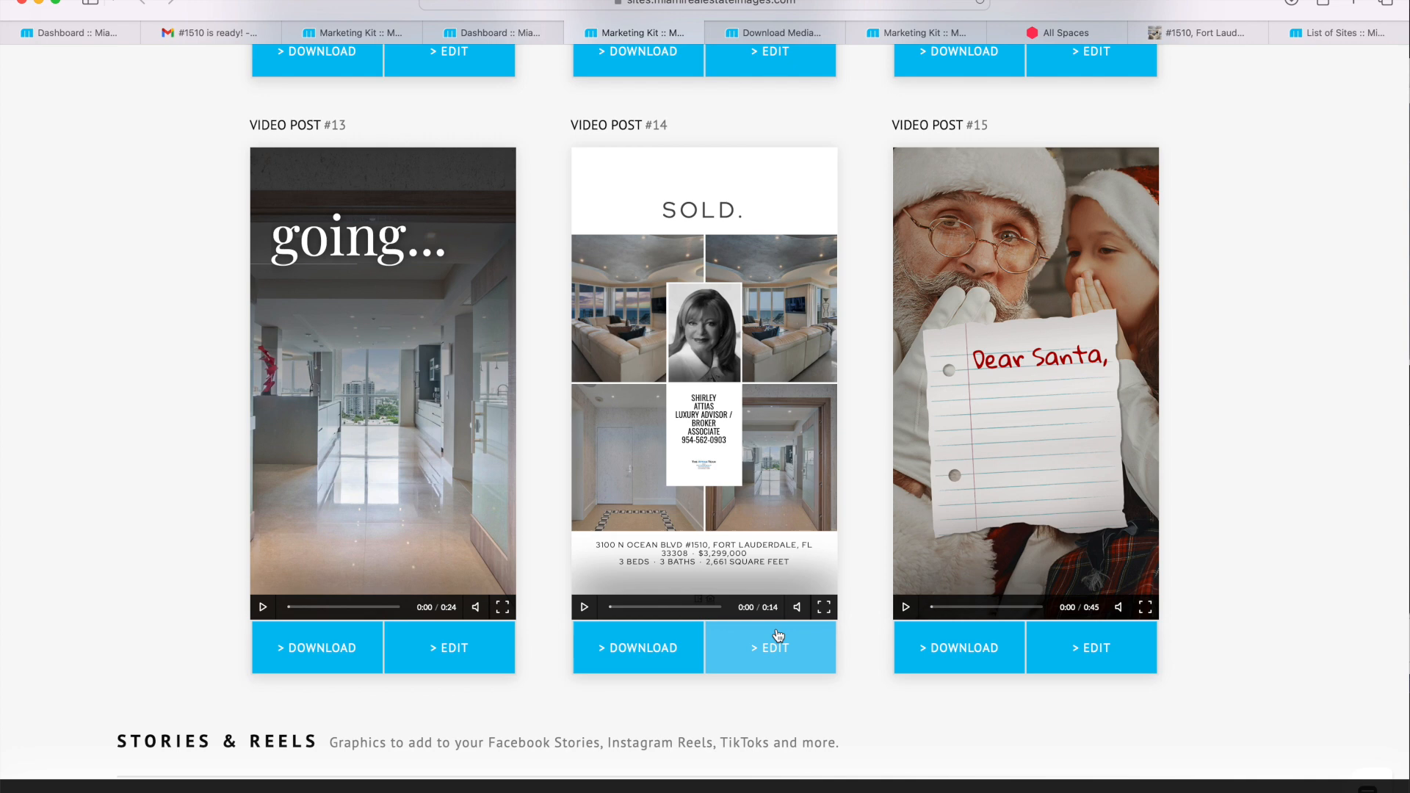
click(764, 651)
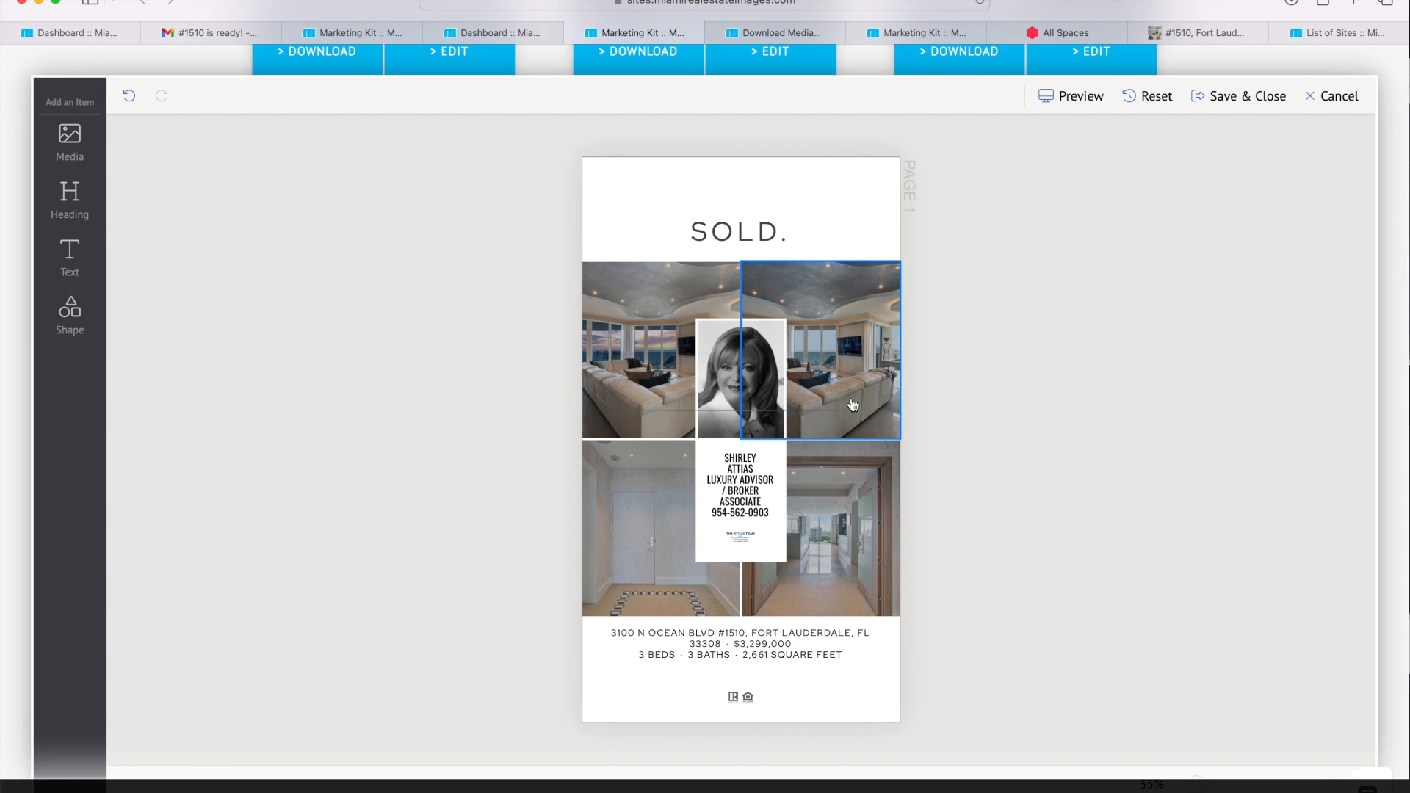
Replace the entry-door photo at the lower left of the design with the living room photo showing the white sofa and ocean view
click(652, 549)
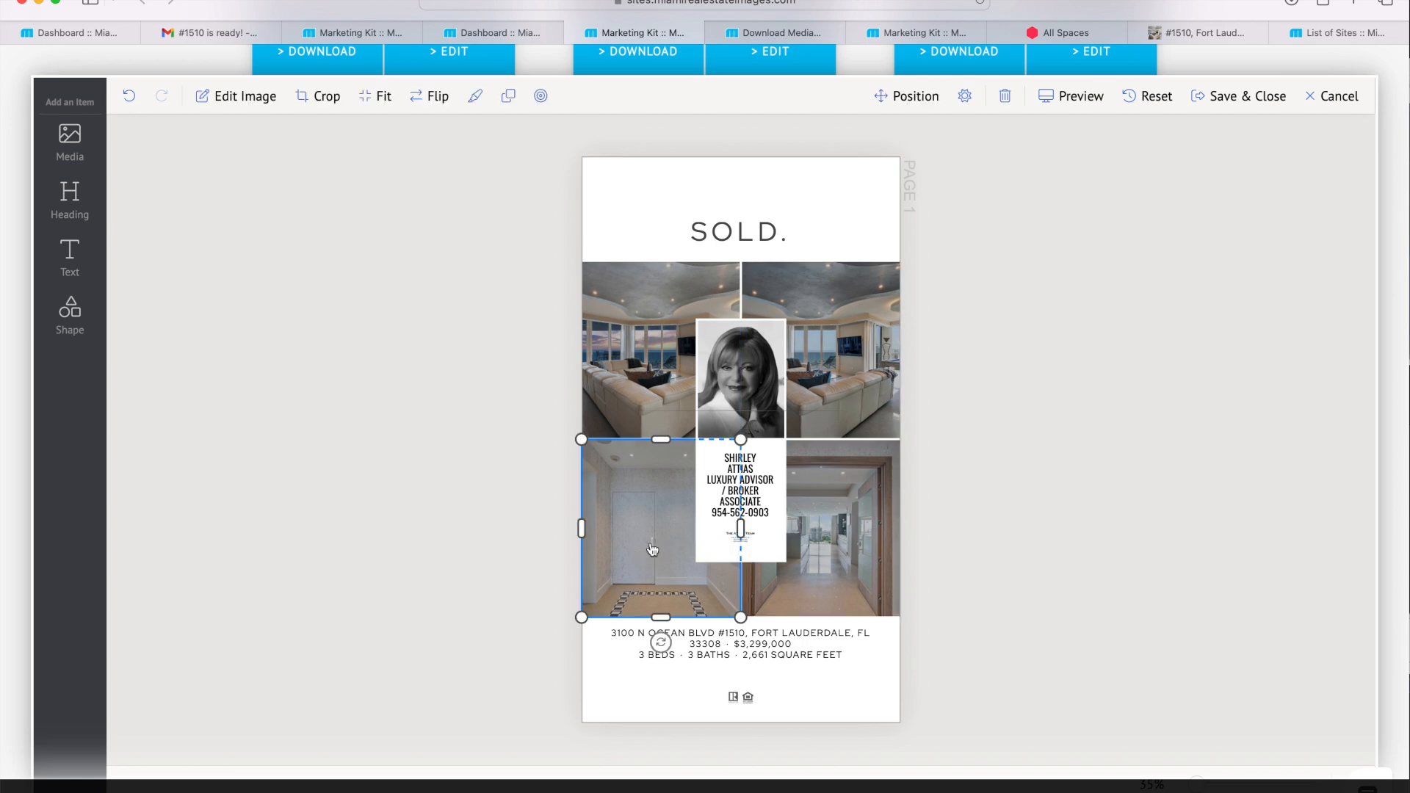
scroll(1285, 312, down, 15)
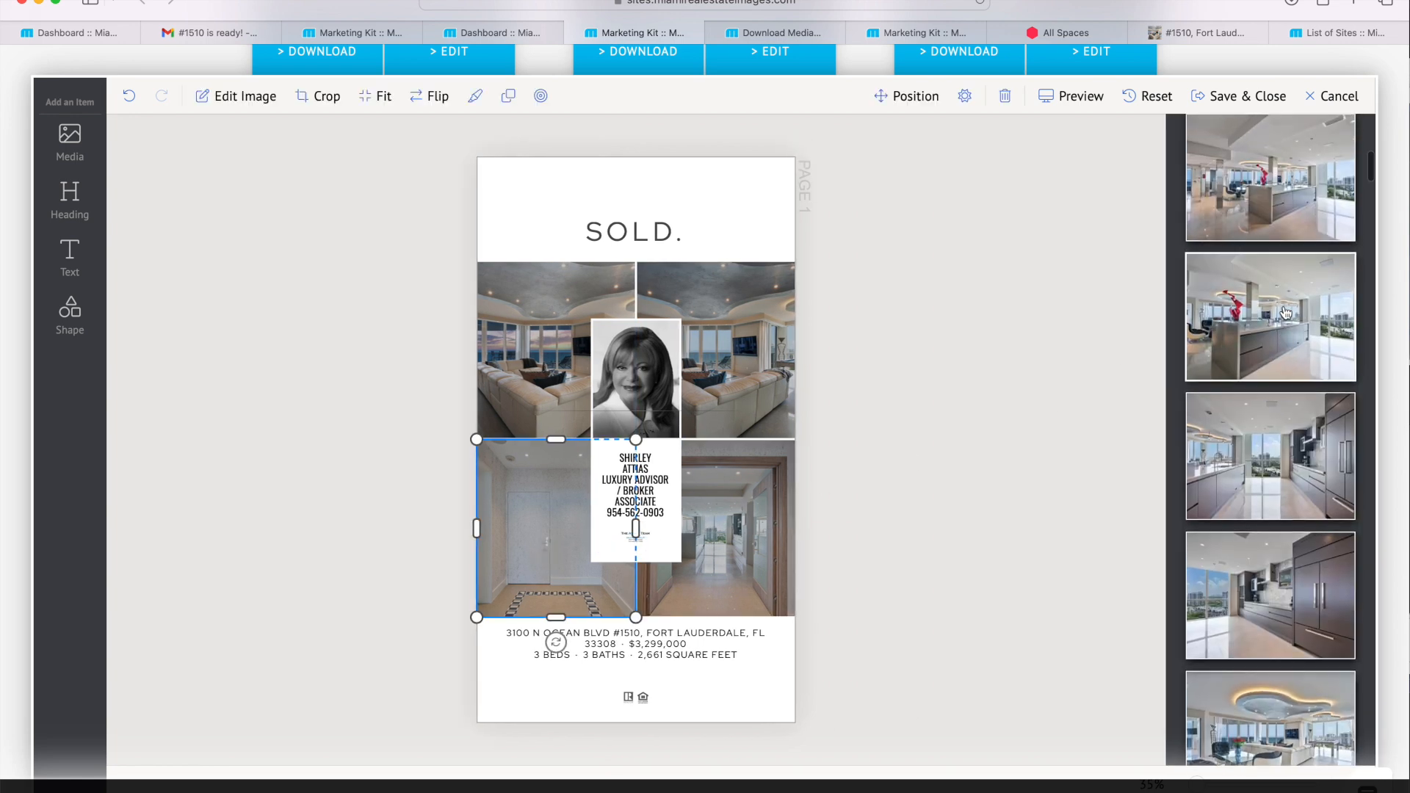
scroll(1285, 312, down, 1)
click(1283, 349)
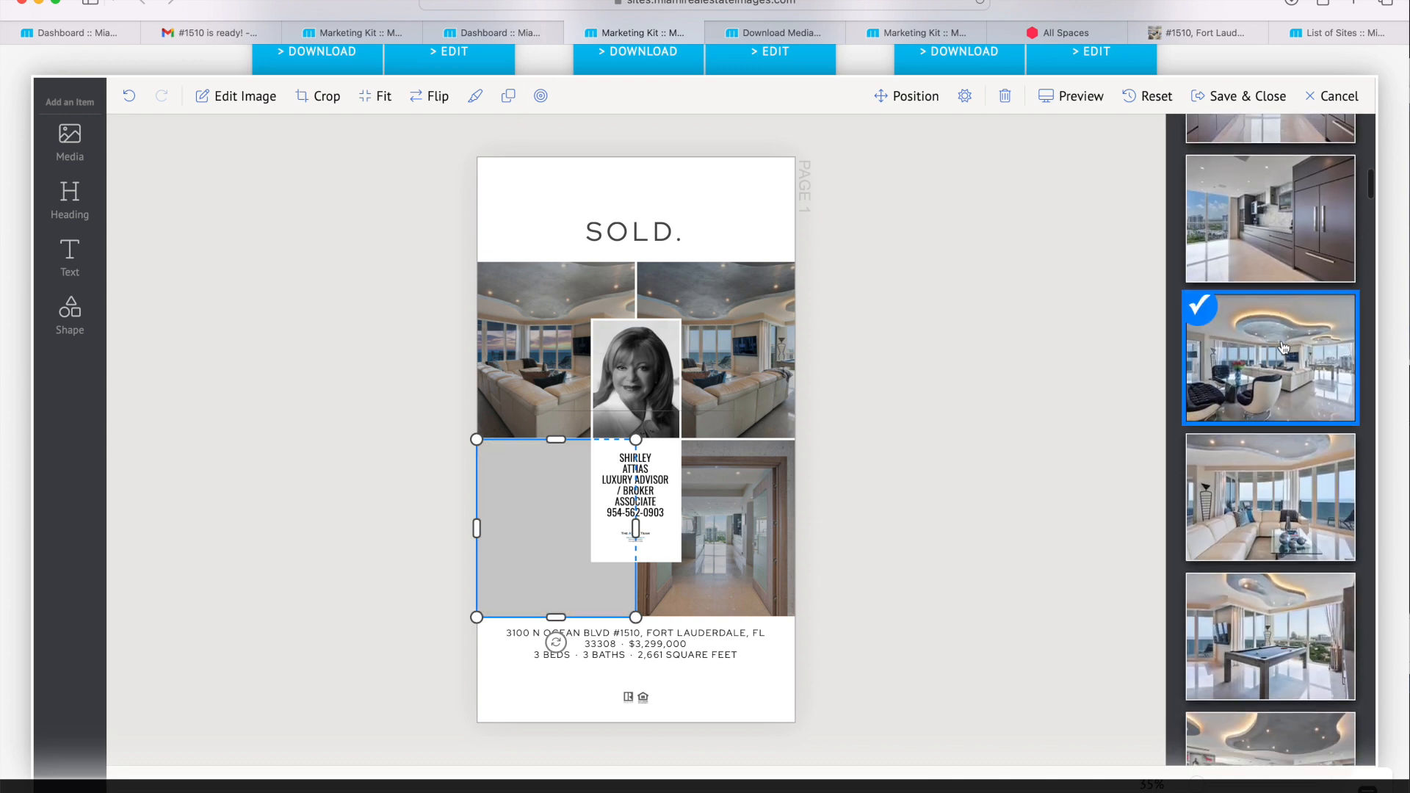
click(1279, 479)
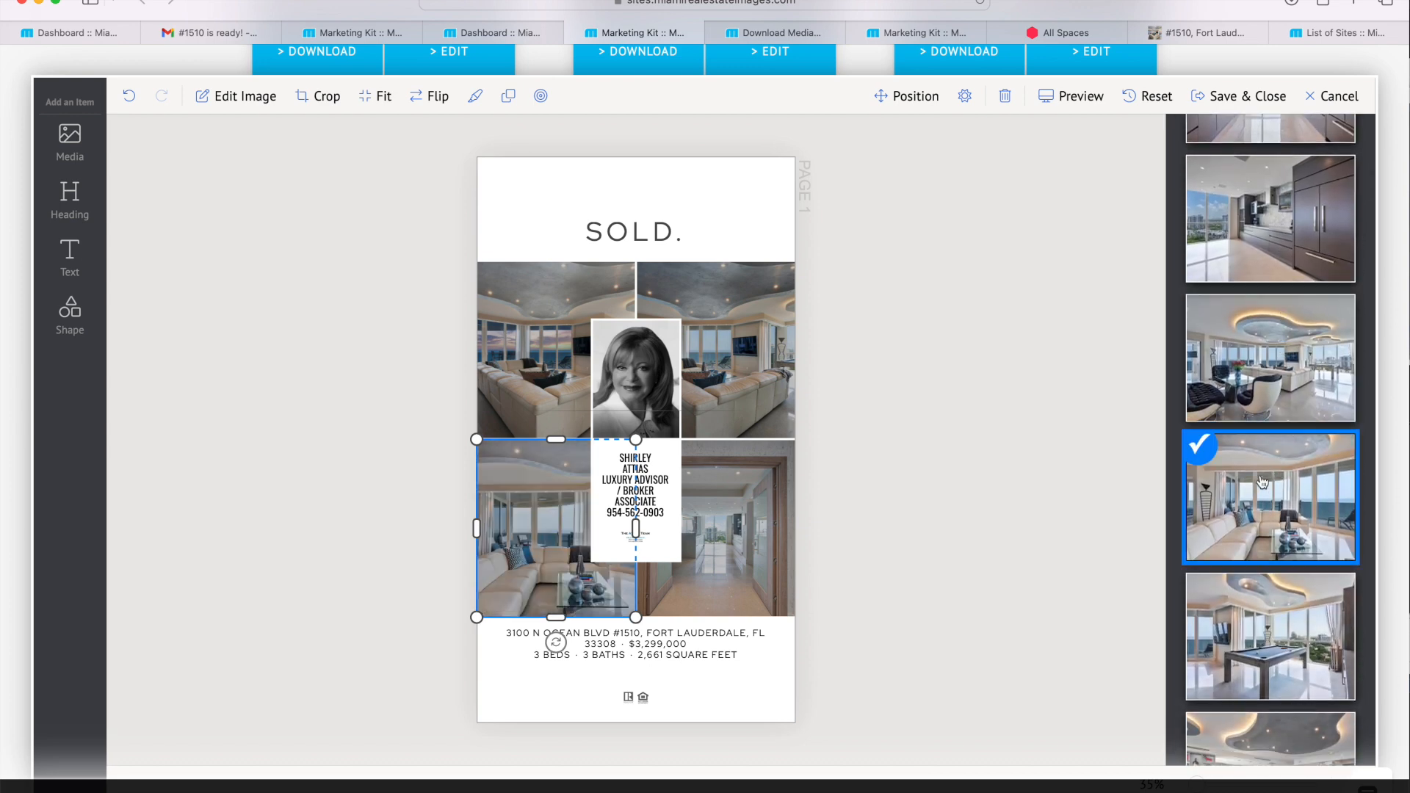
Shift the new photo within its frame to show its right-hand part, and close the editor without saving
double_click(554, 534)
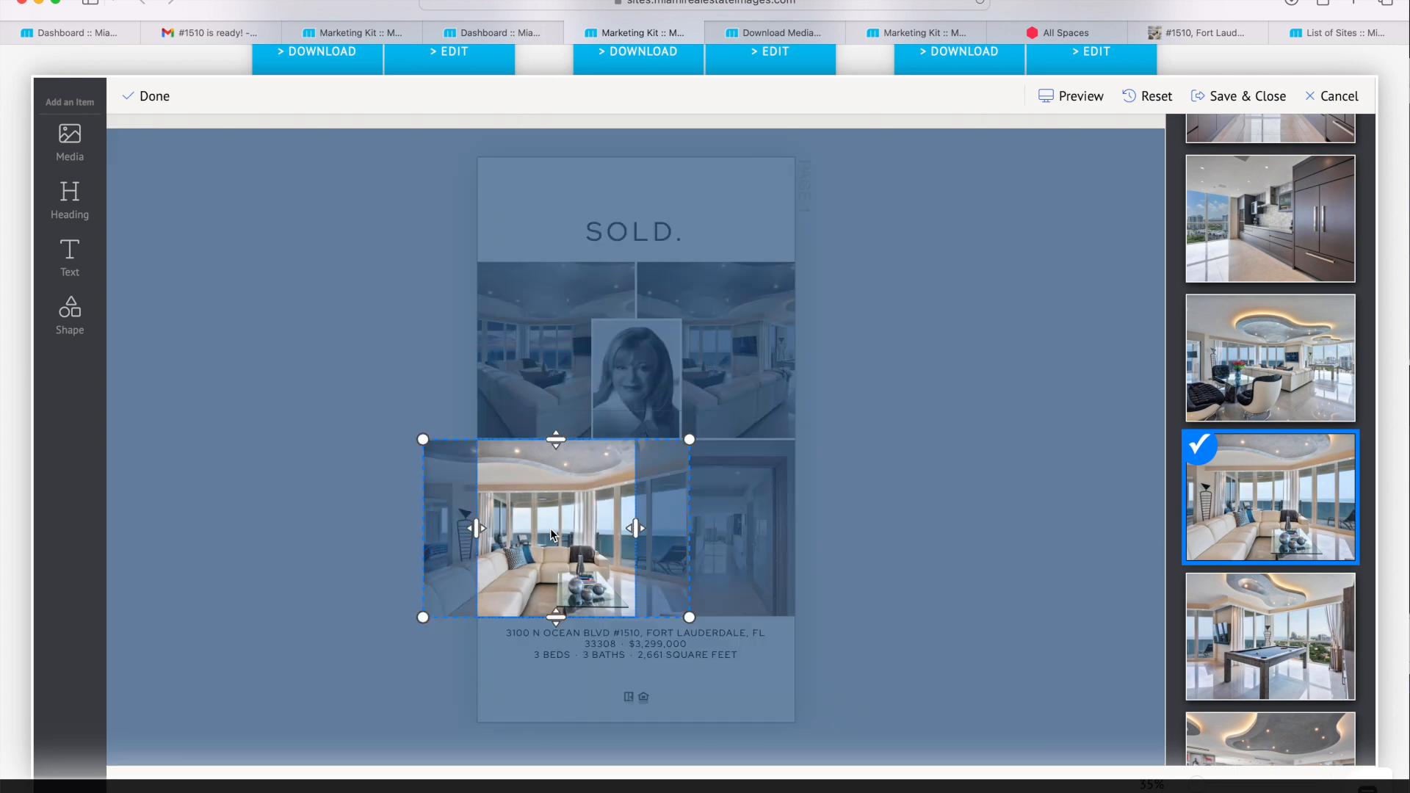
drag(596, 533, 544, 517)
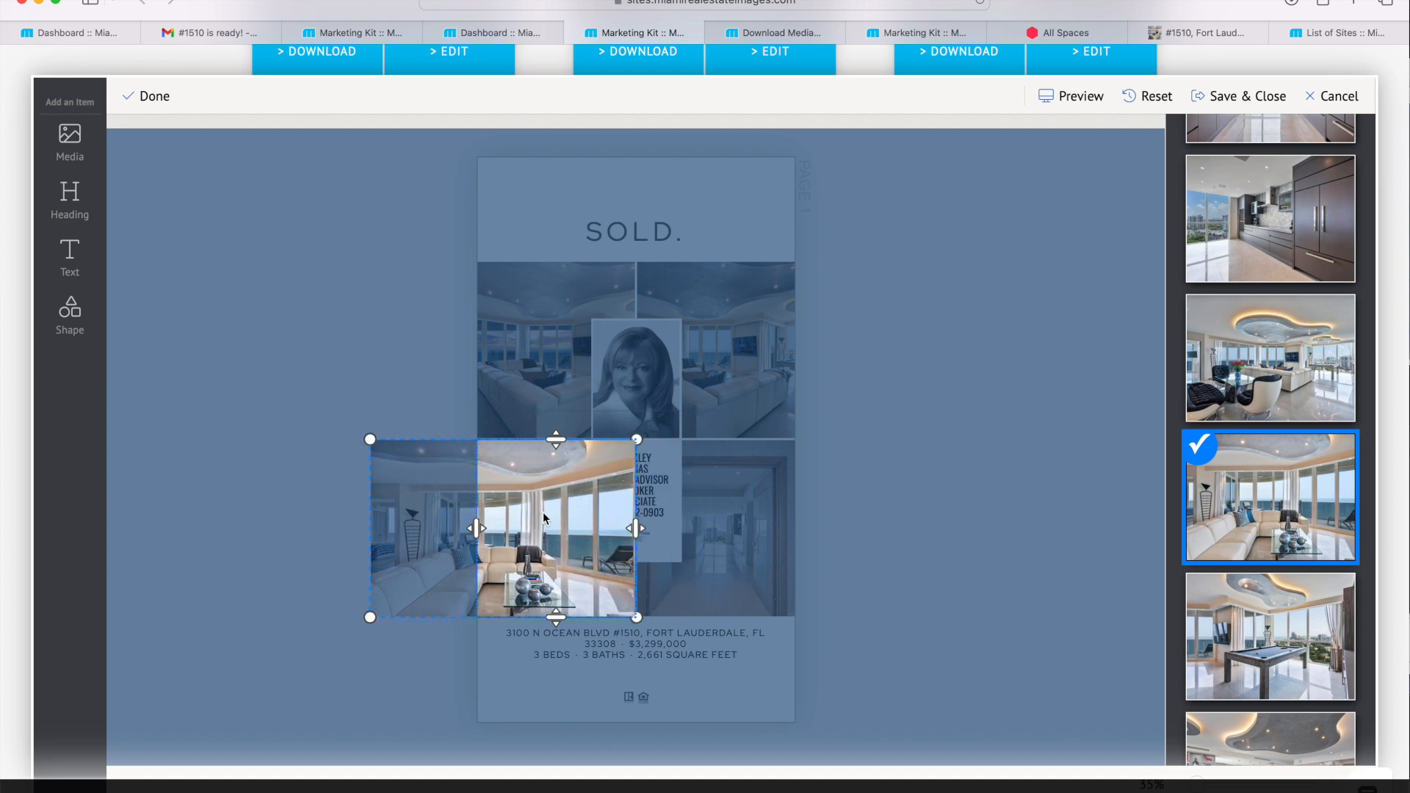
click(416, 362)
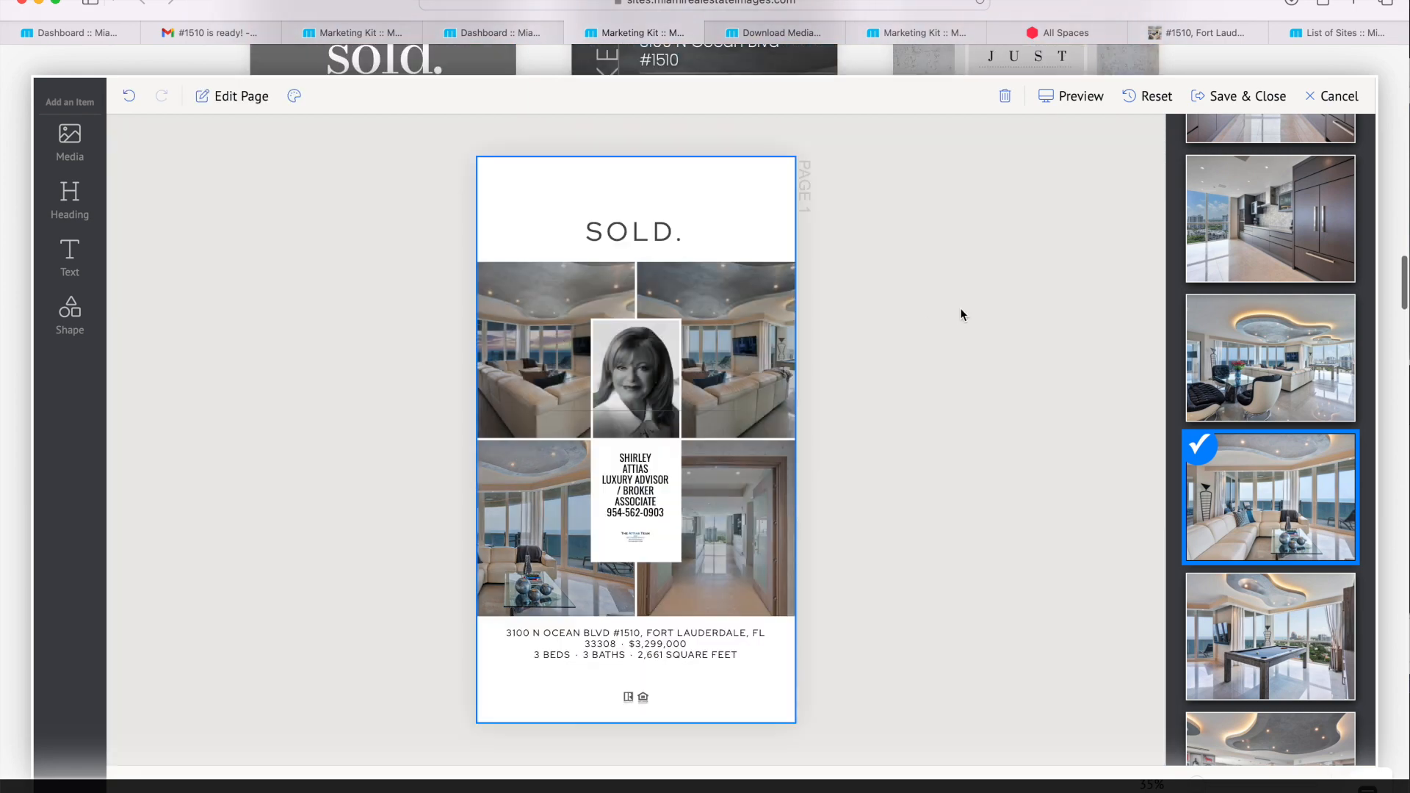
click(1322, 102)
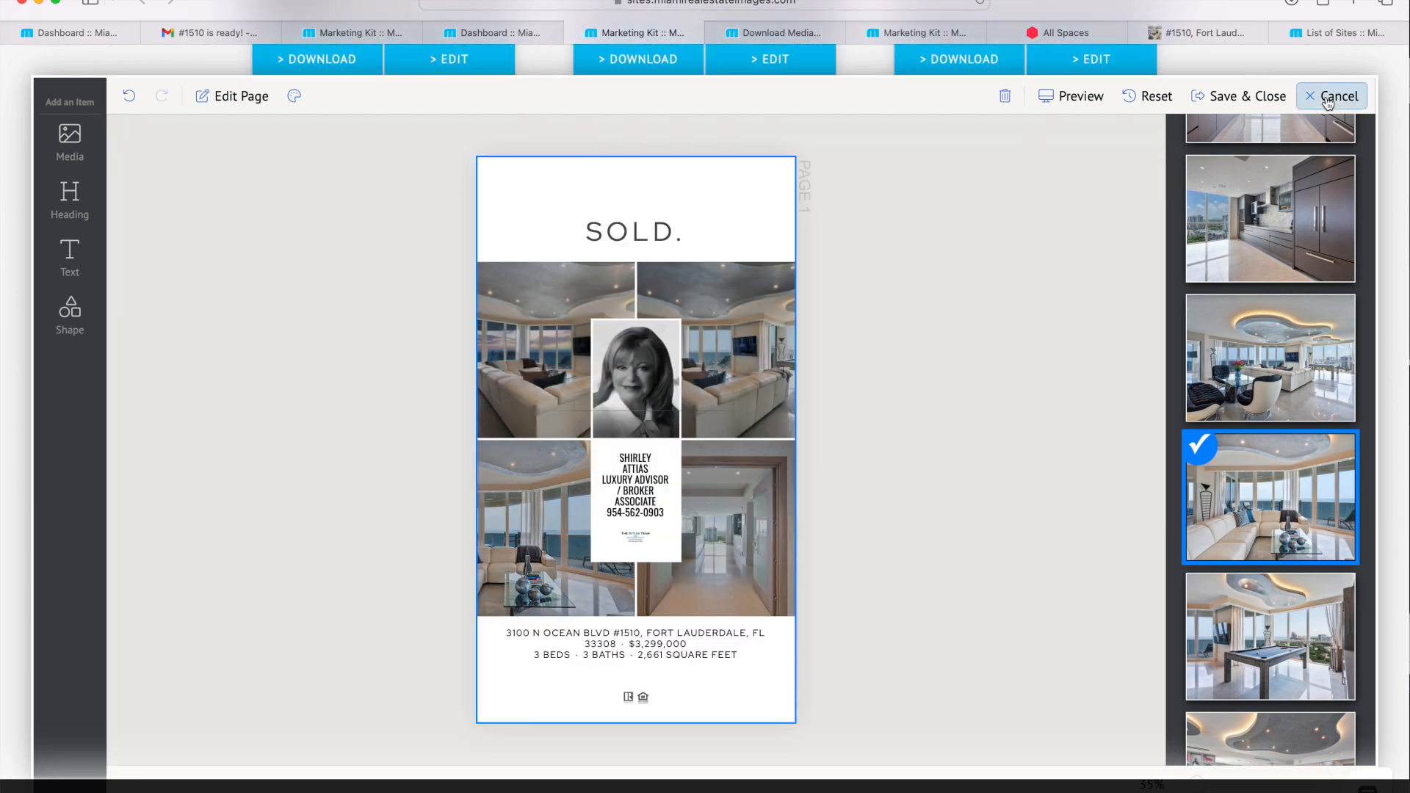
Play a few seconds of Video Post #3, the "Just Listed" design, and pause it
scroll(657, 355, up, 4)
scroll(657, 356, up, 15)
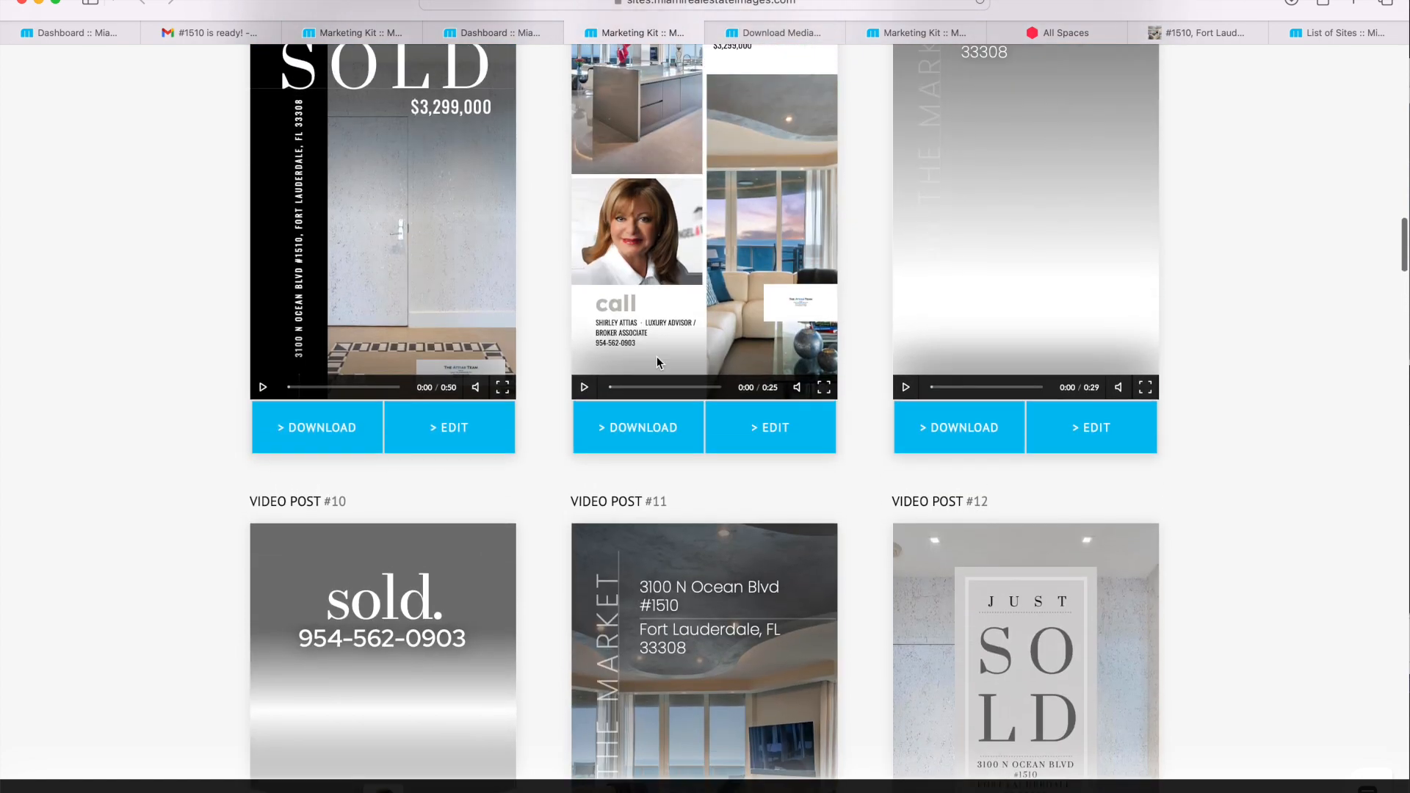
scroll(657, 356, down, 2)
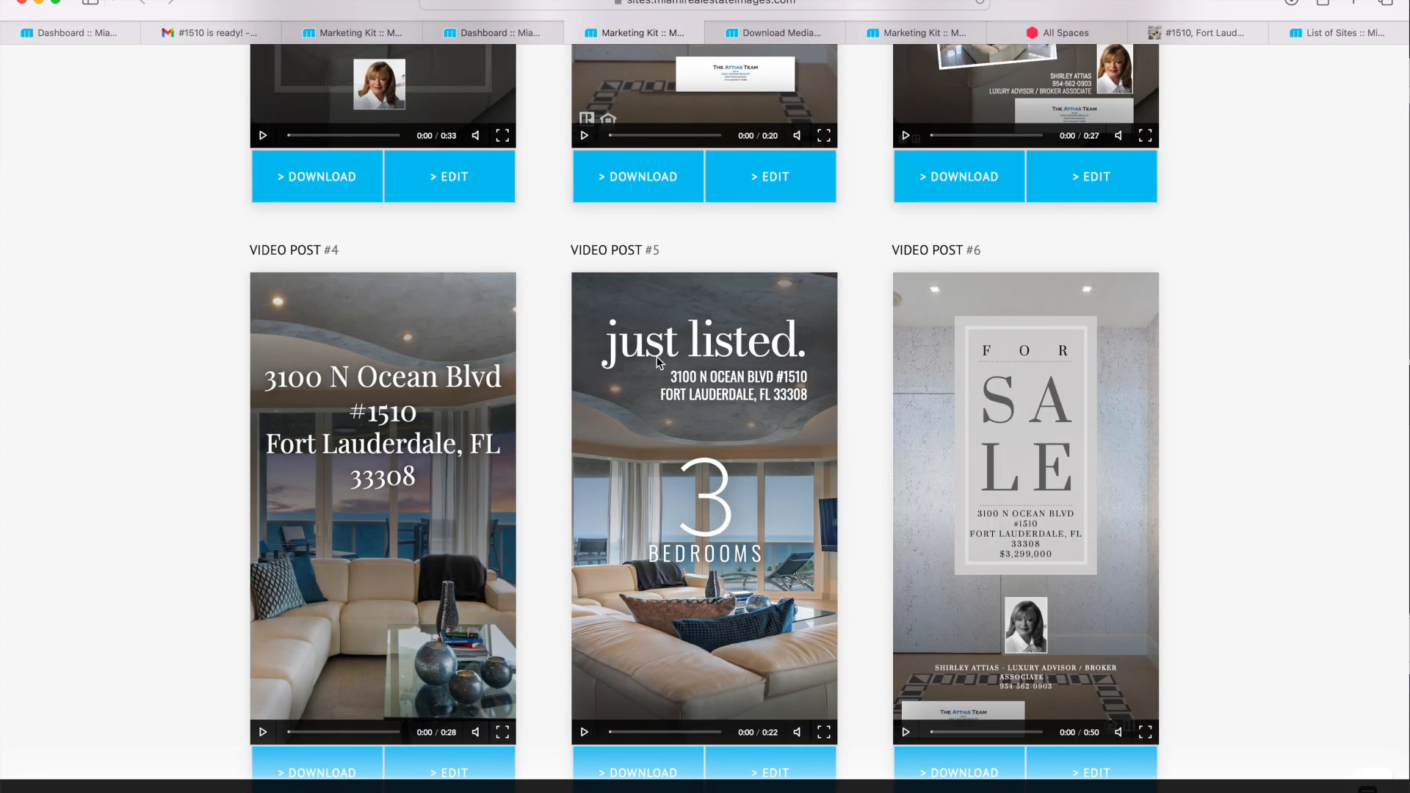
scroll(657, 356, up, 7)
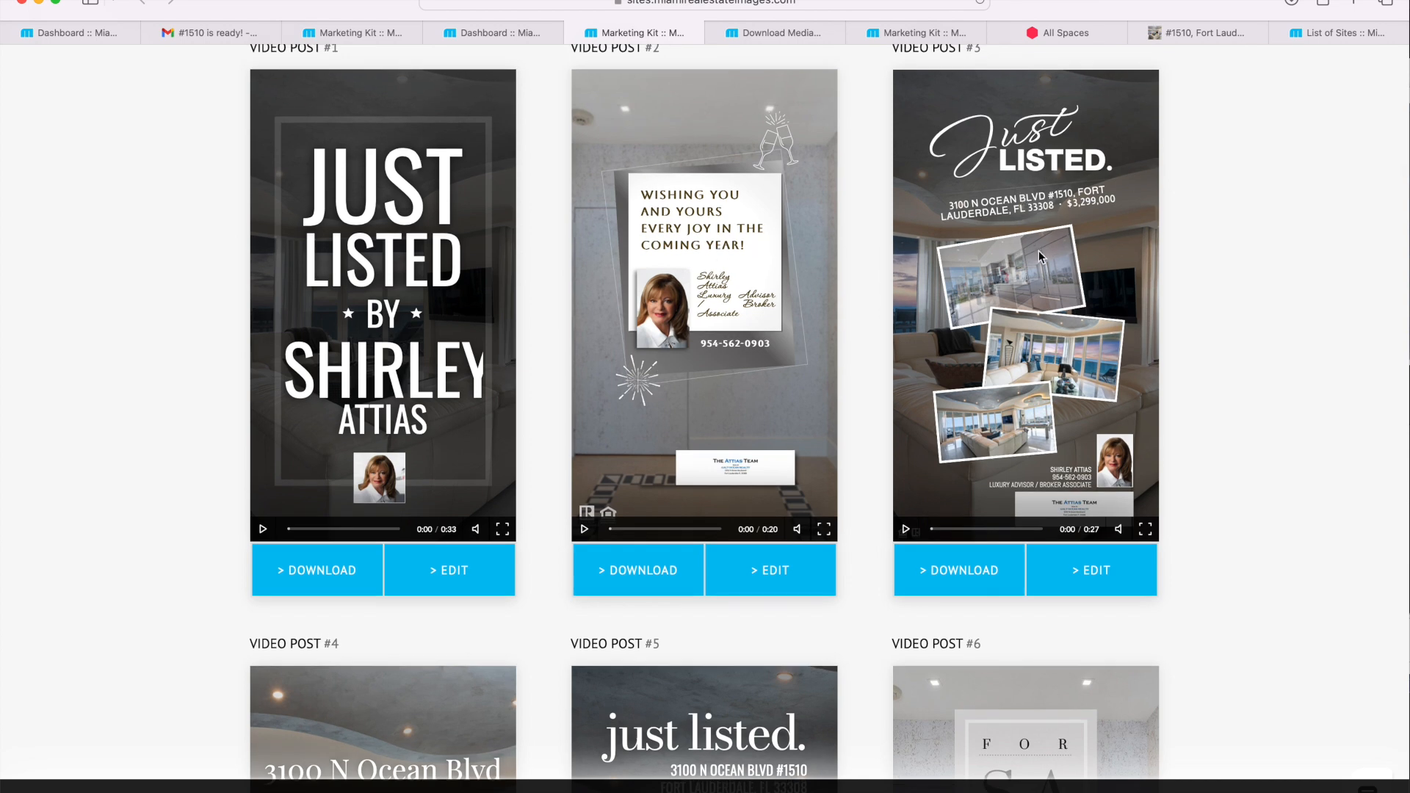
click(906, 529)
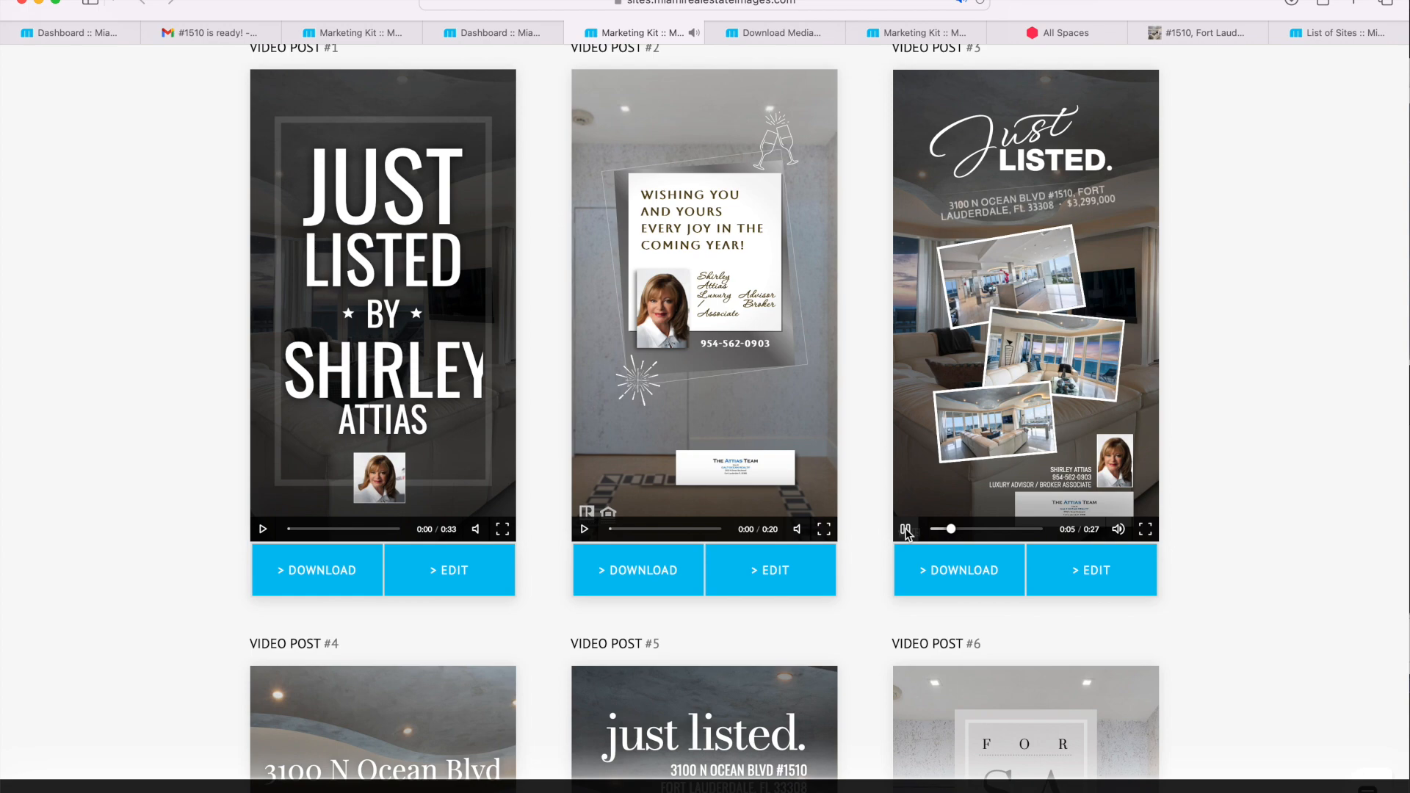
click(906, 530)
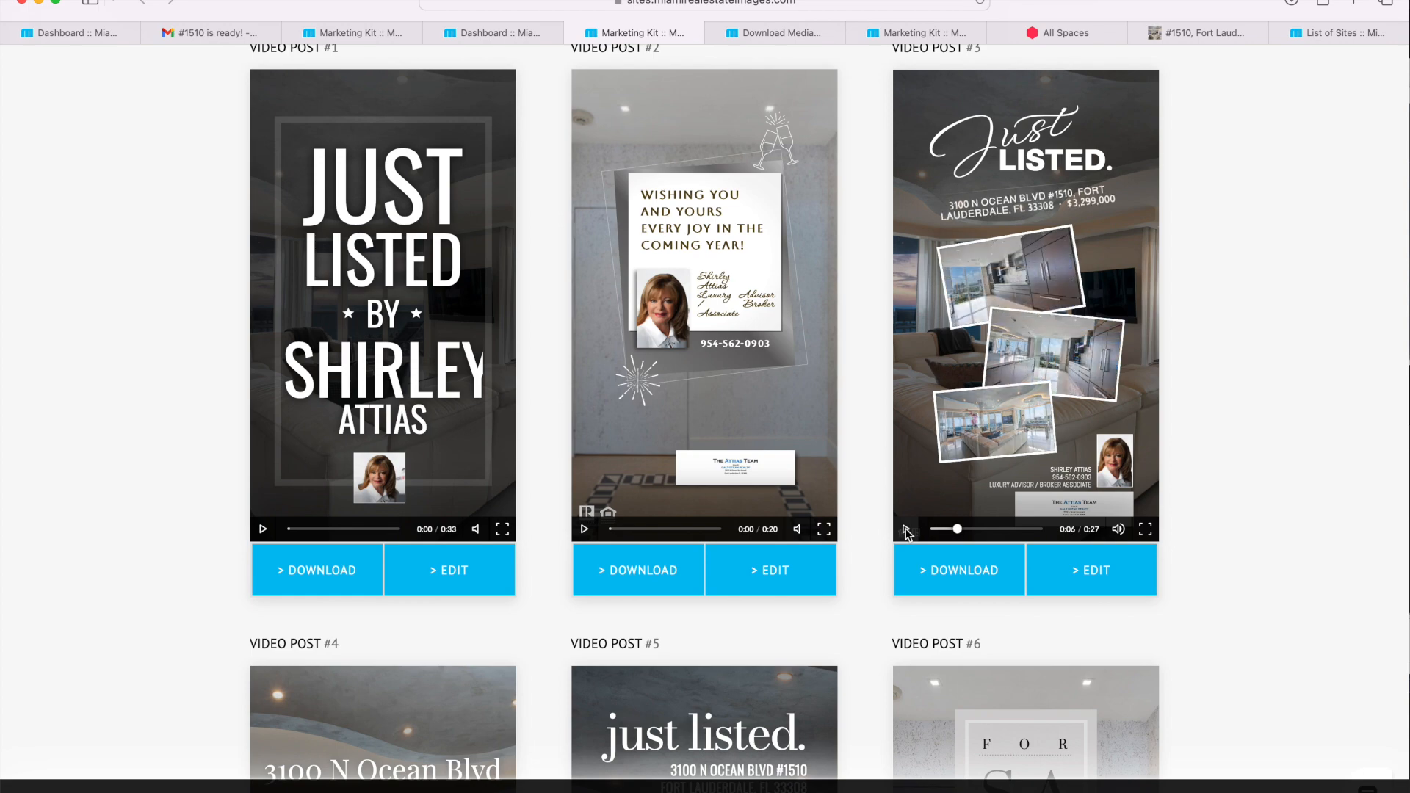
Find the Stories & Reels section below the video posts and expand it to show more designs
scroll(889, 327, down, 10)
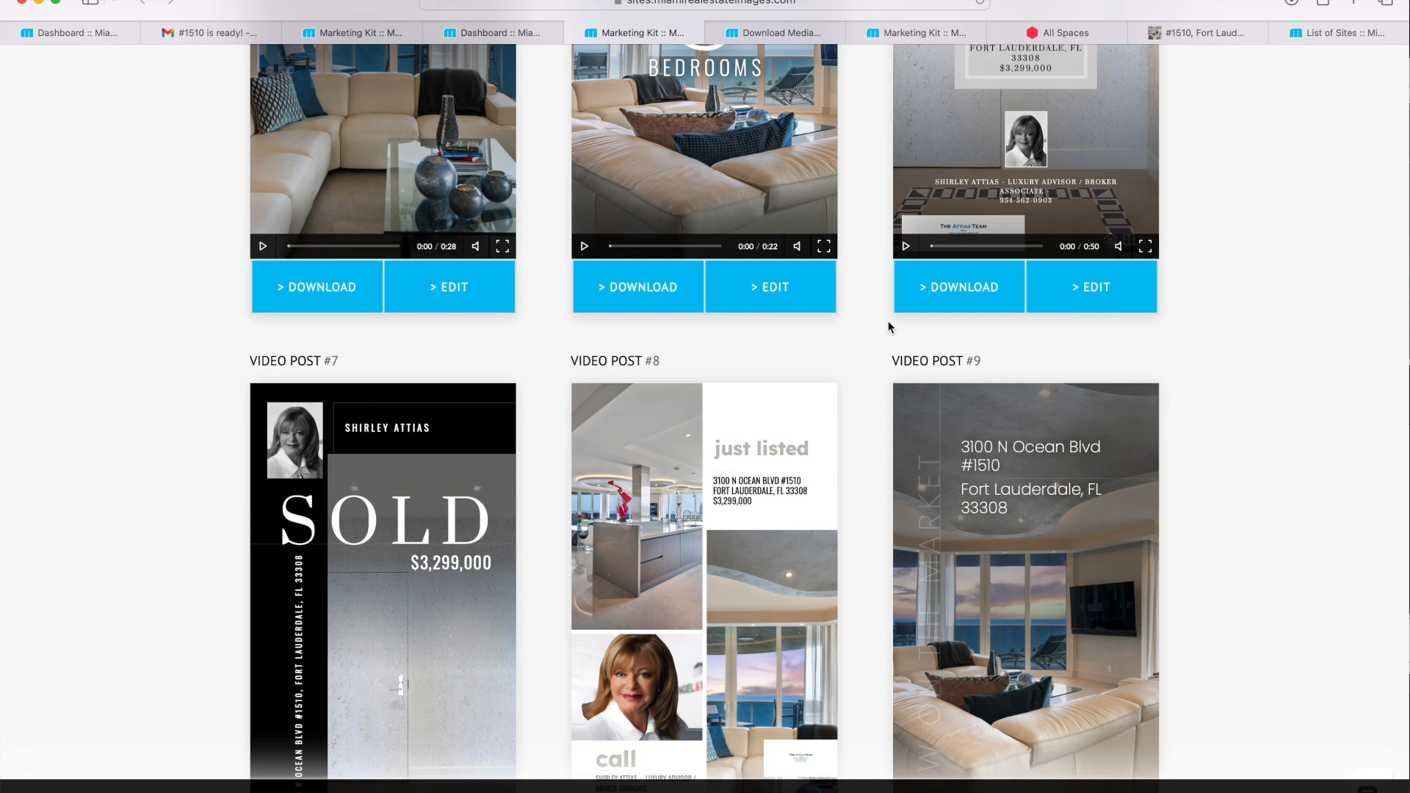
scroll(888, 326, down, 5)
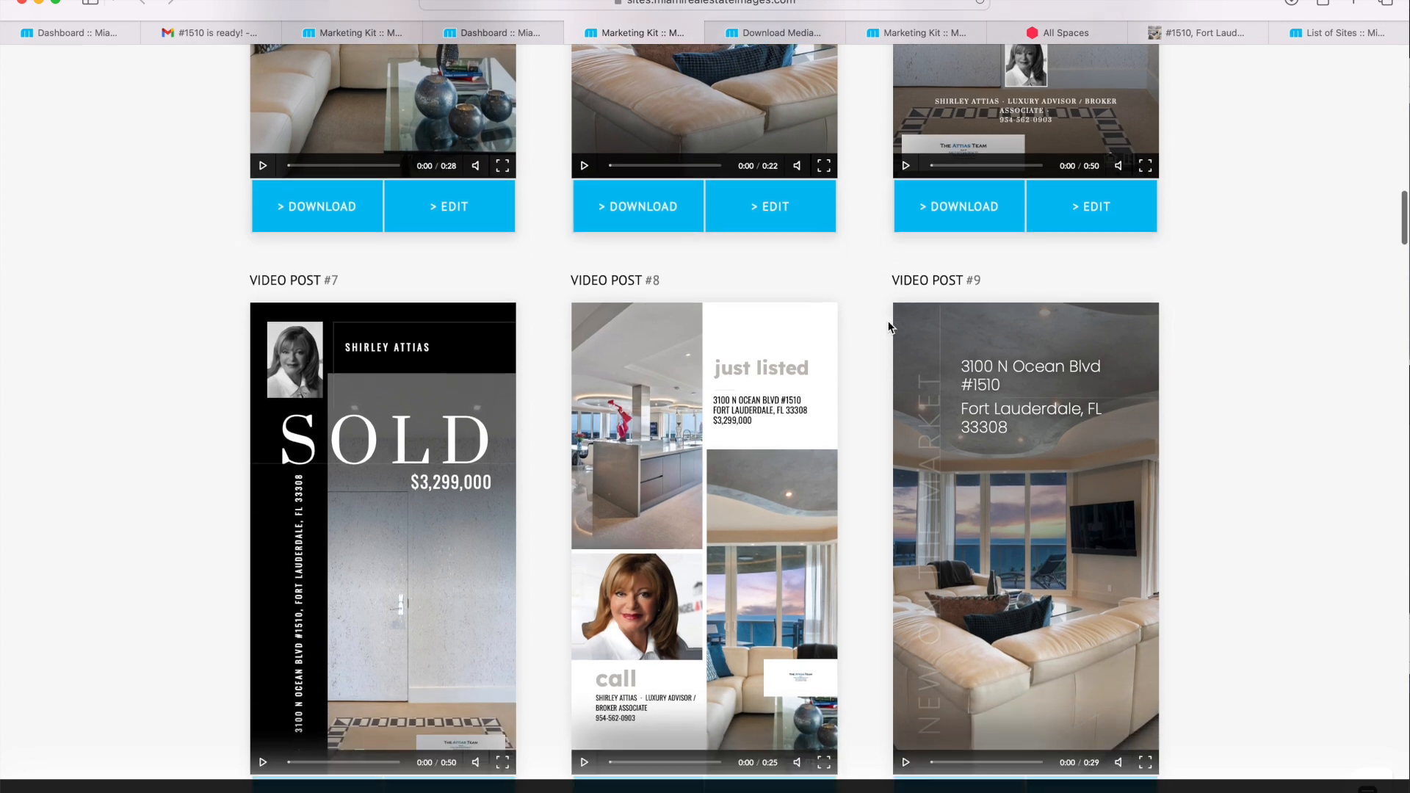
scroll(888, 326, down, 8)
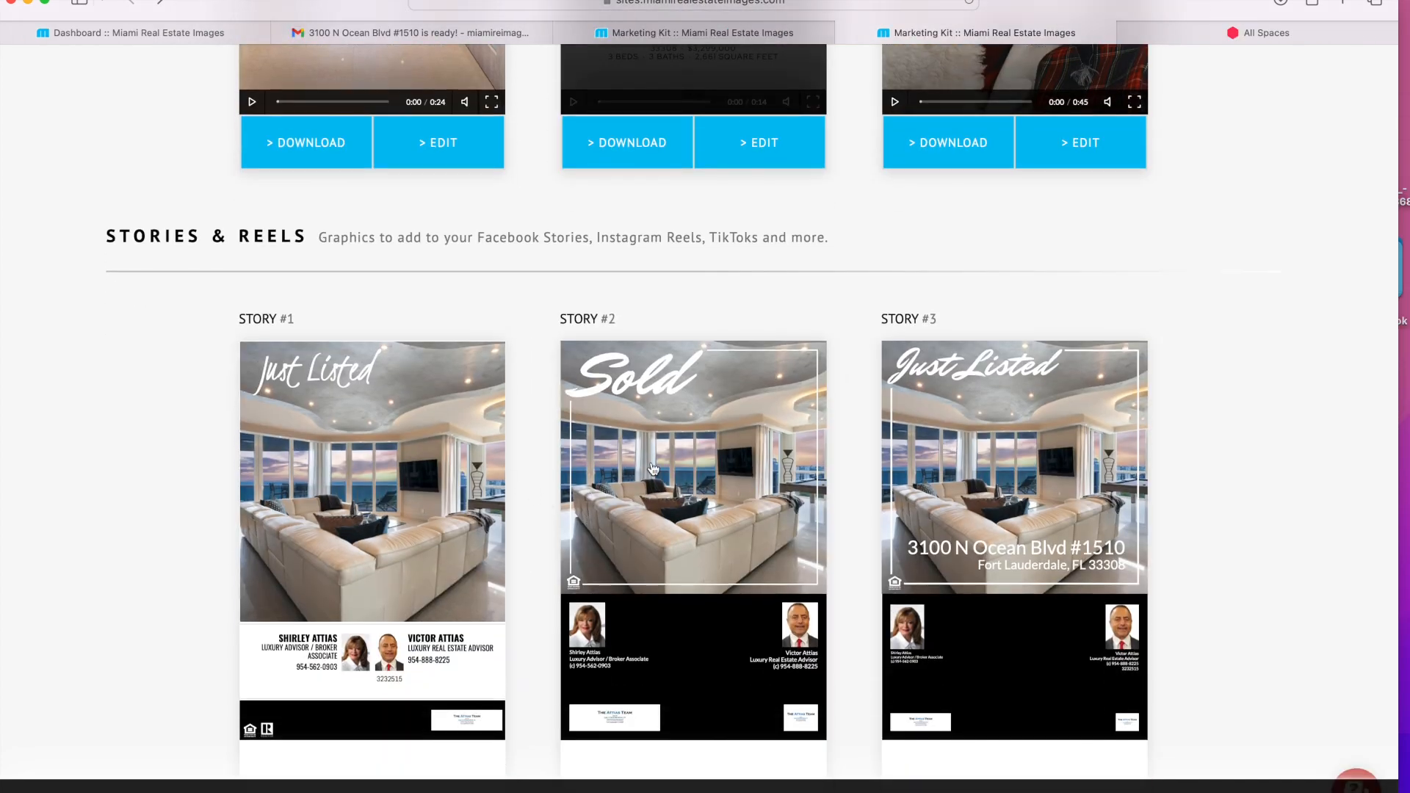
scroll(653, 469, down, 5)
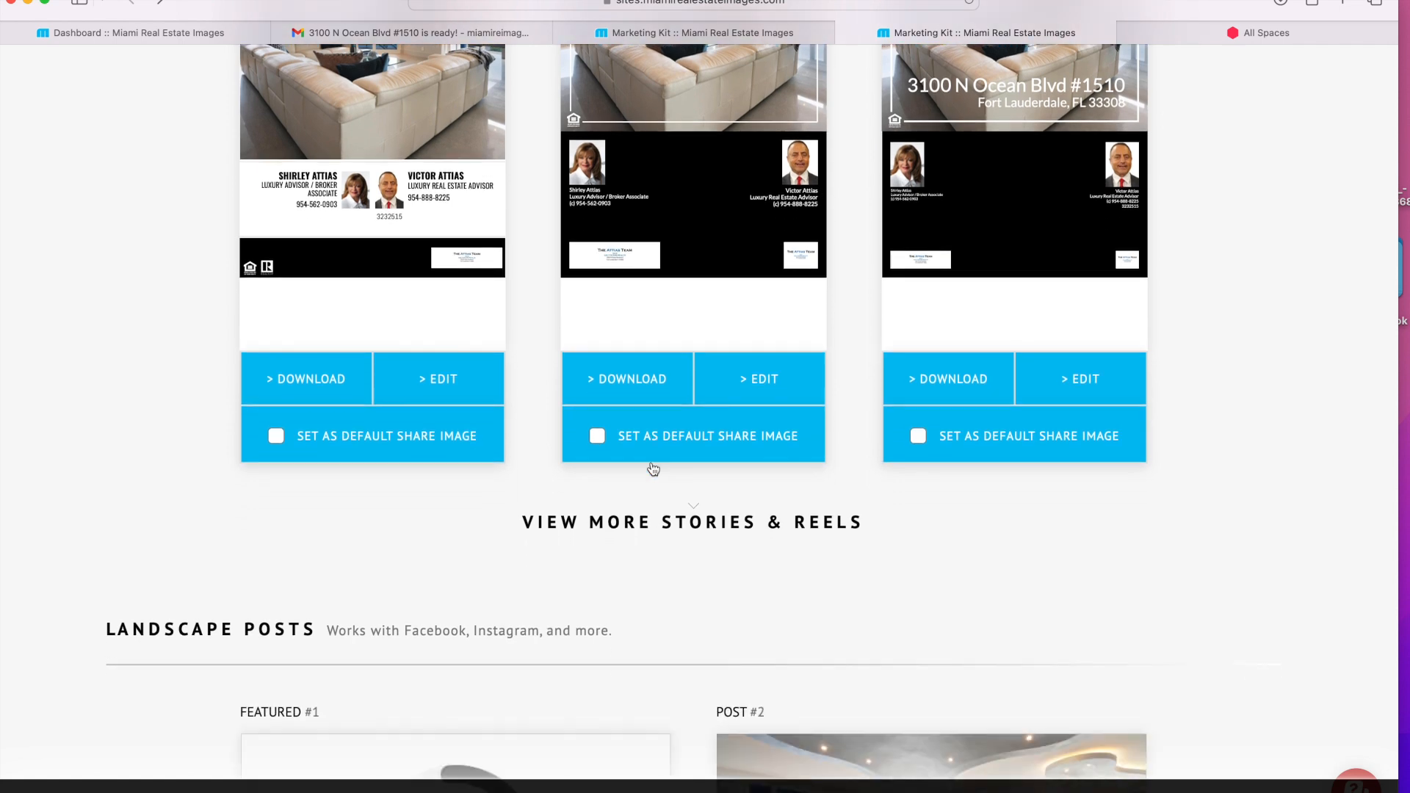
scroll(653, 469, down, 1)
click(698, 478)
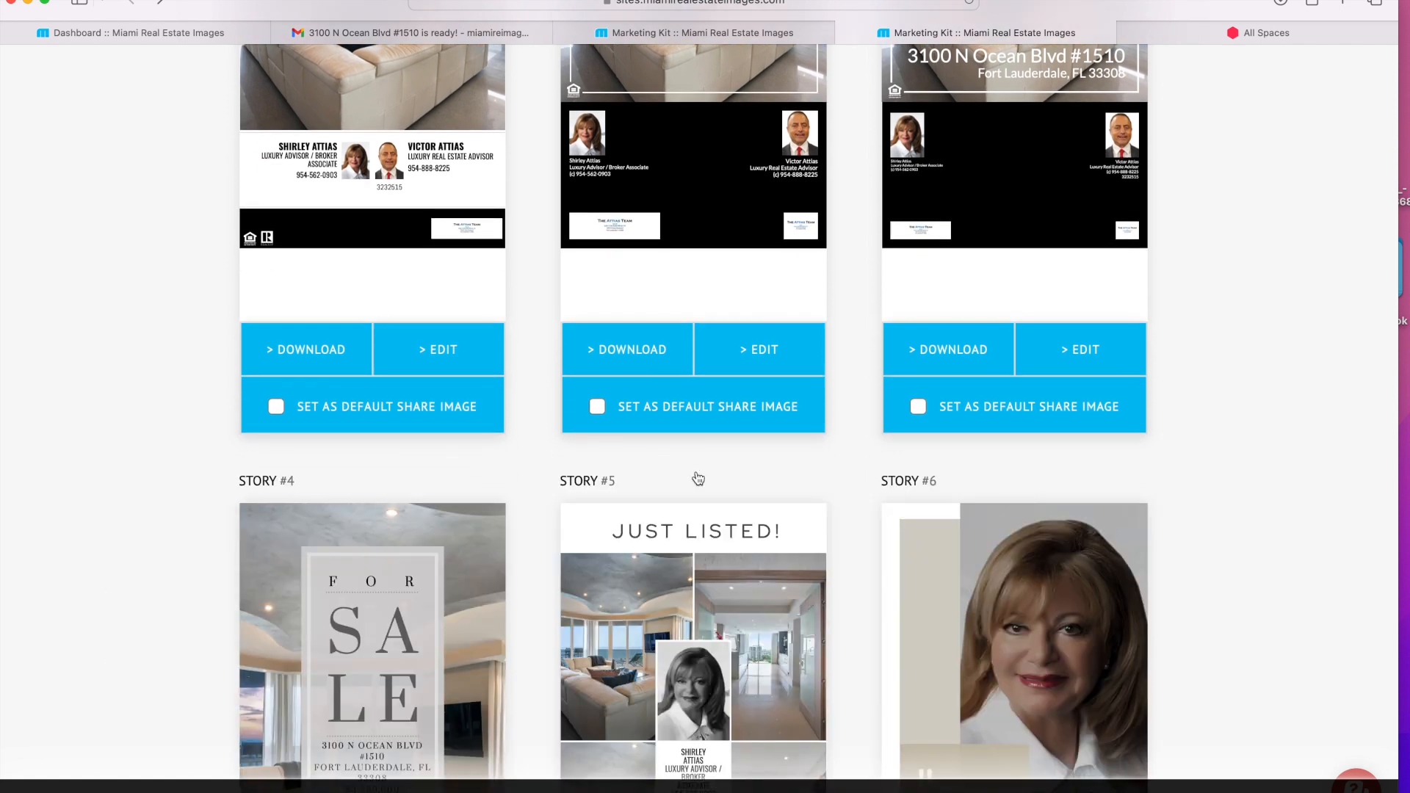
Examine the additional story and reel designs from Story #4 through Story #20
scroll(697, 478, down, 6)
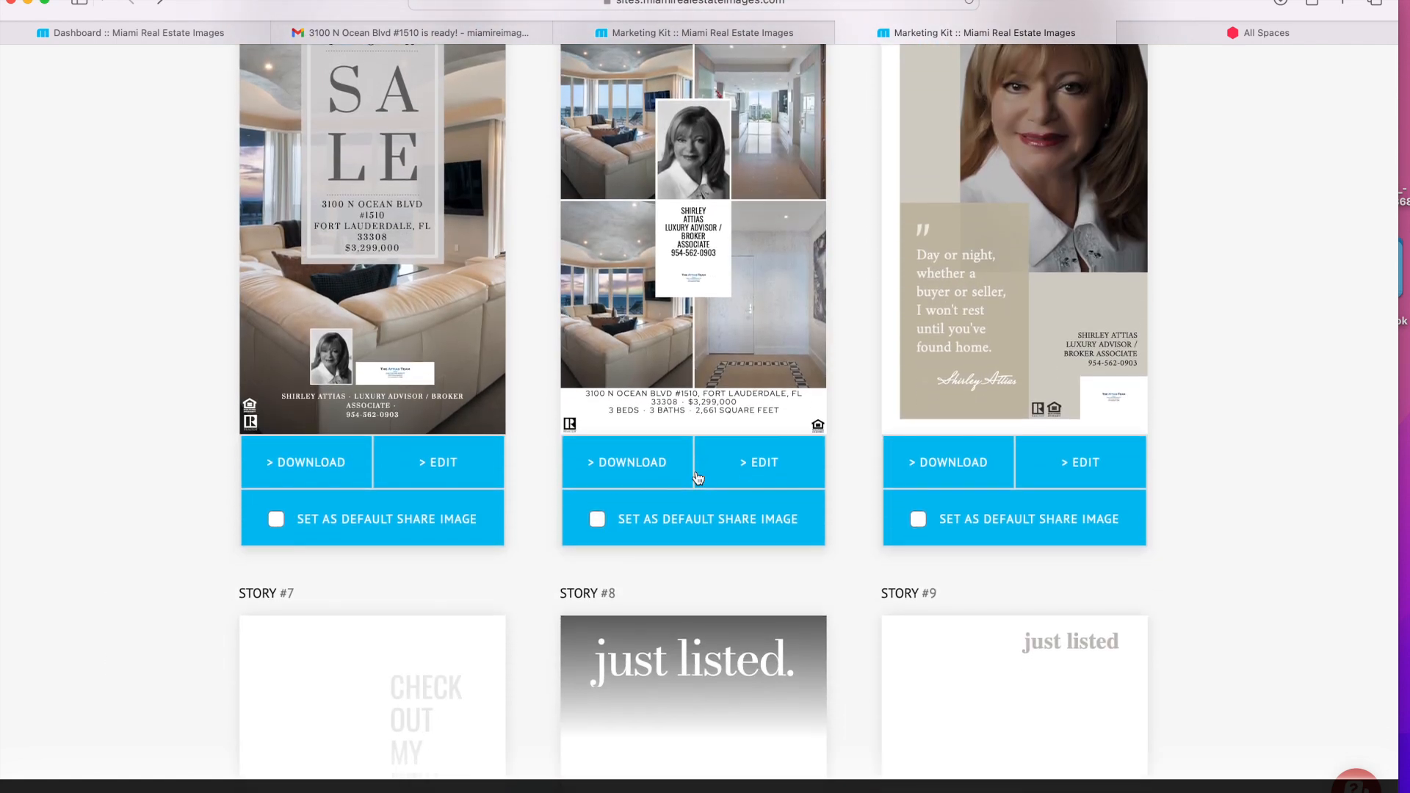
scroll(698, 478, down, 5)
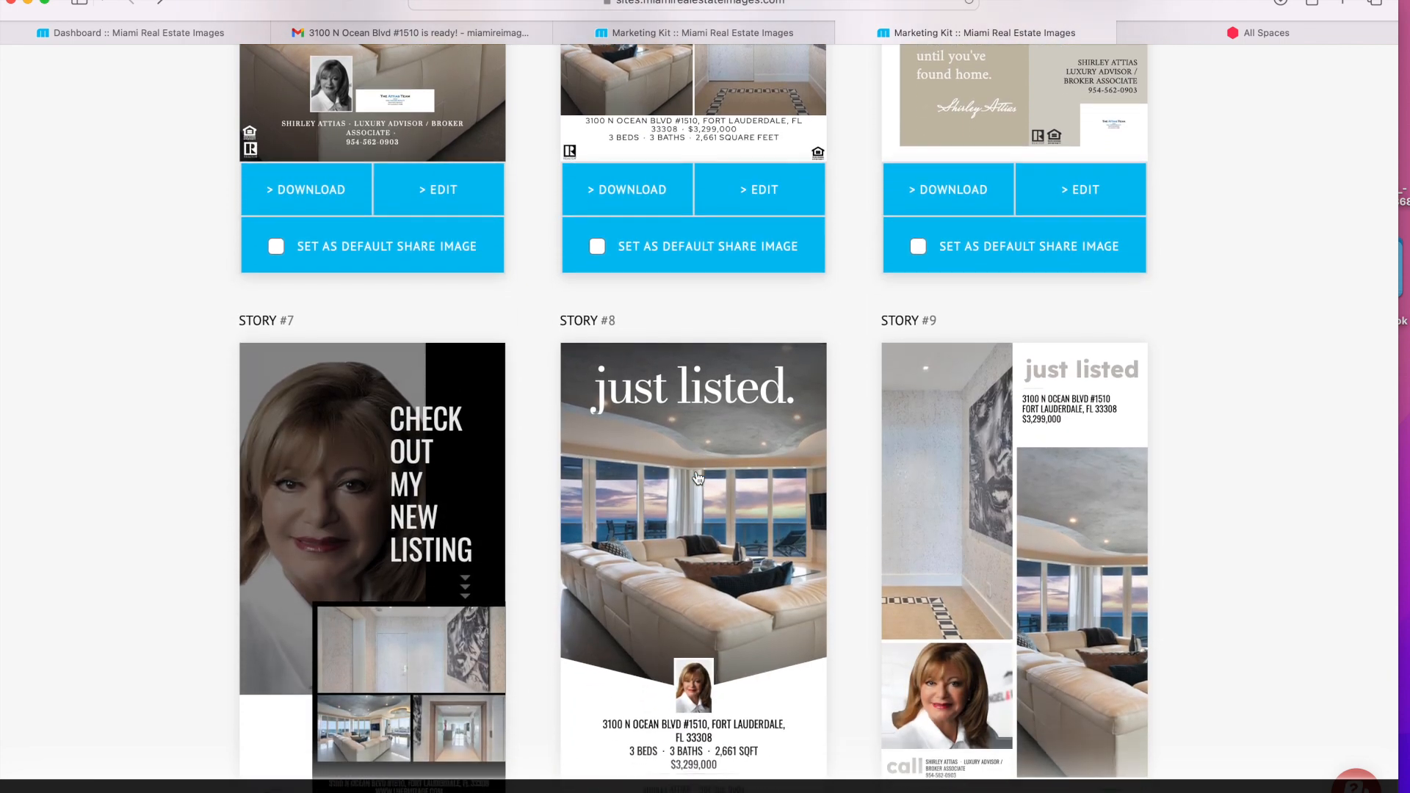
scroll(697, 479, down, 6)
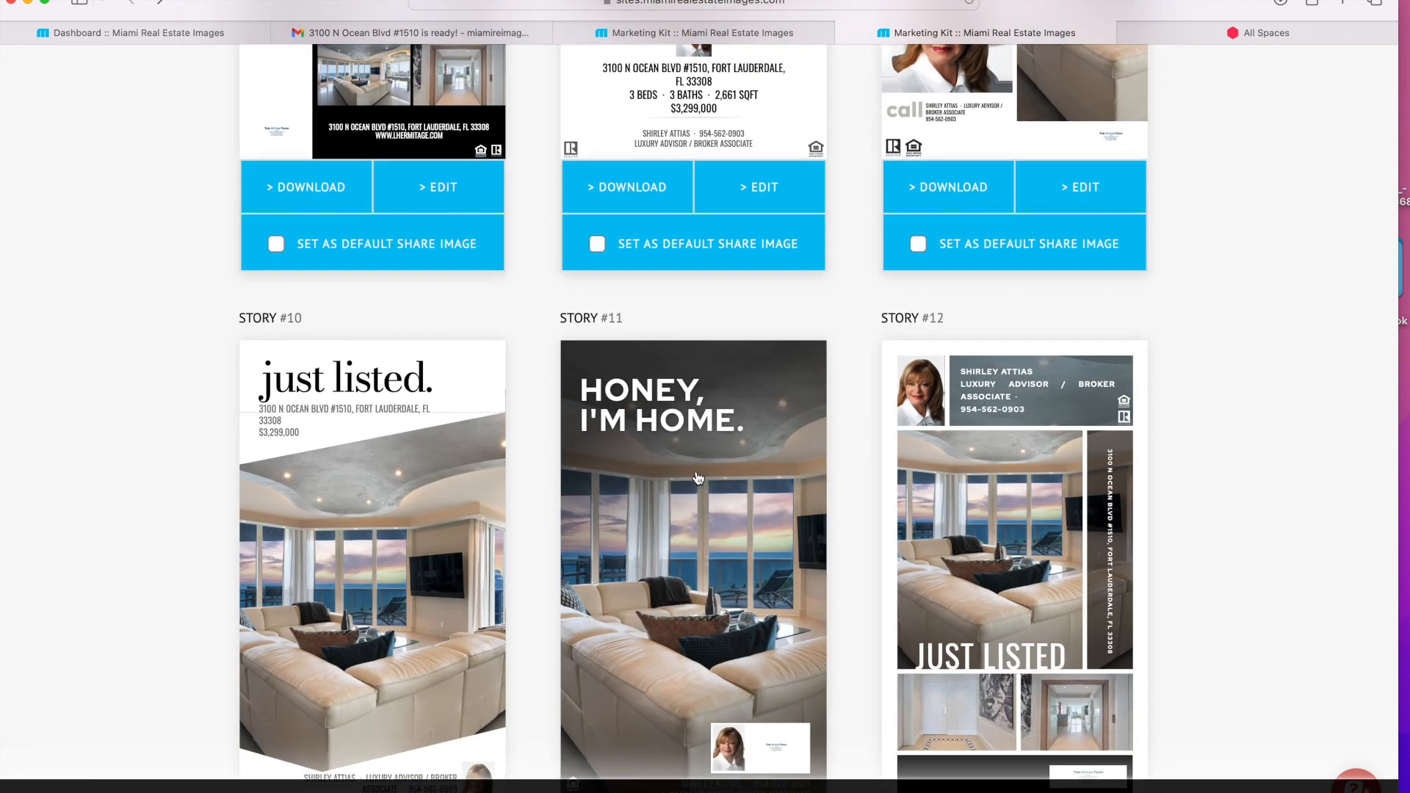
scroll(698, 478, down, 7)
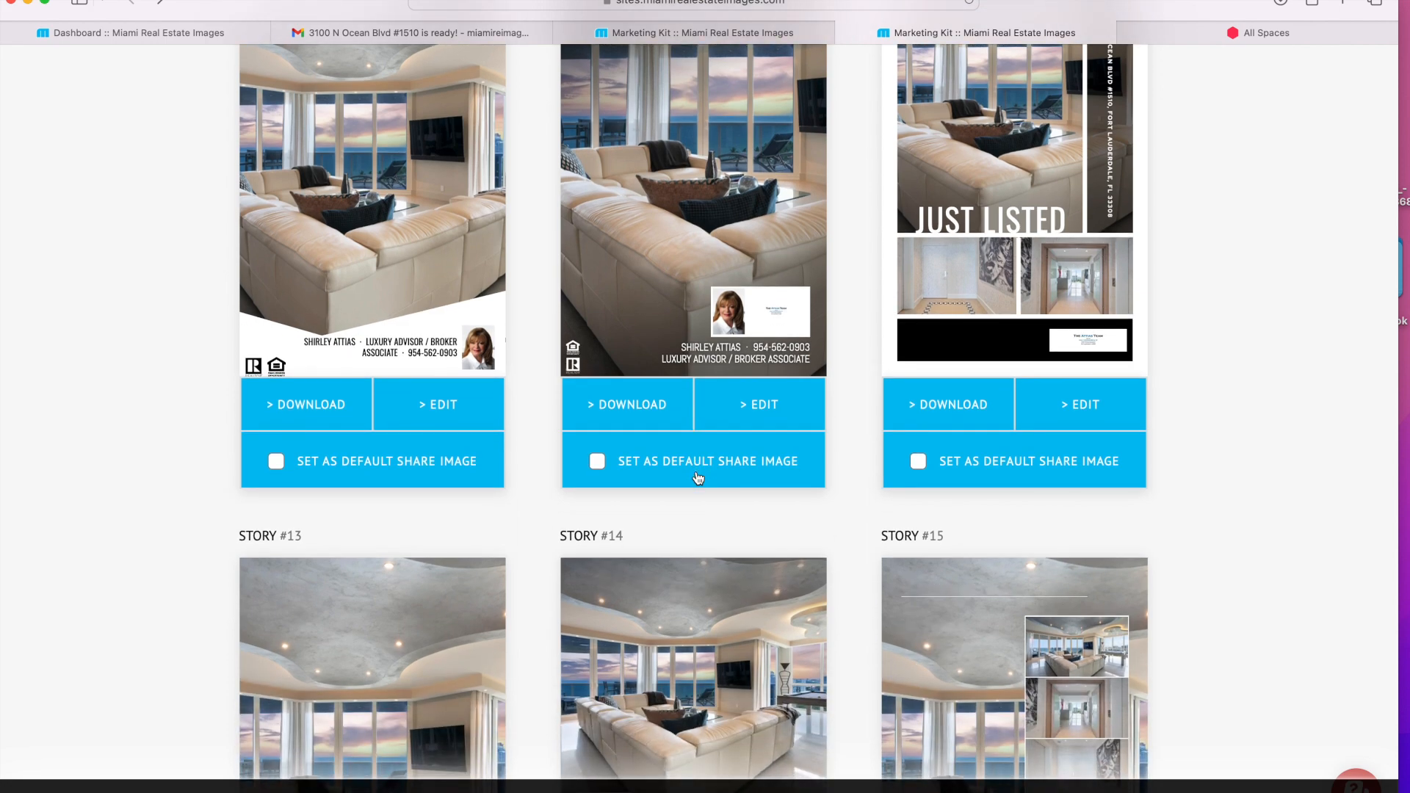
scroll(698, 478, down, 6)
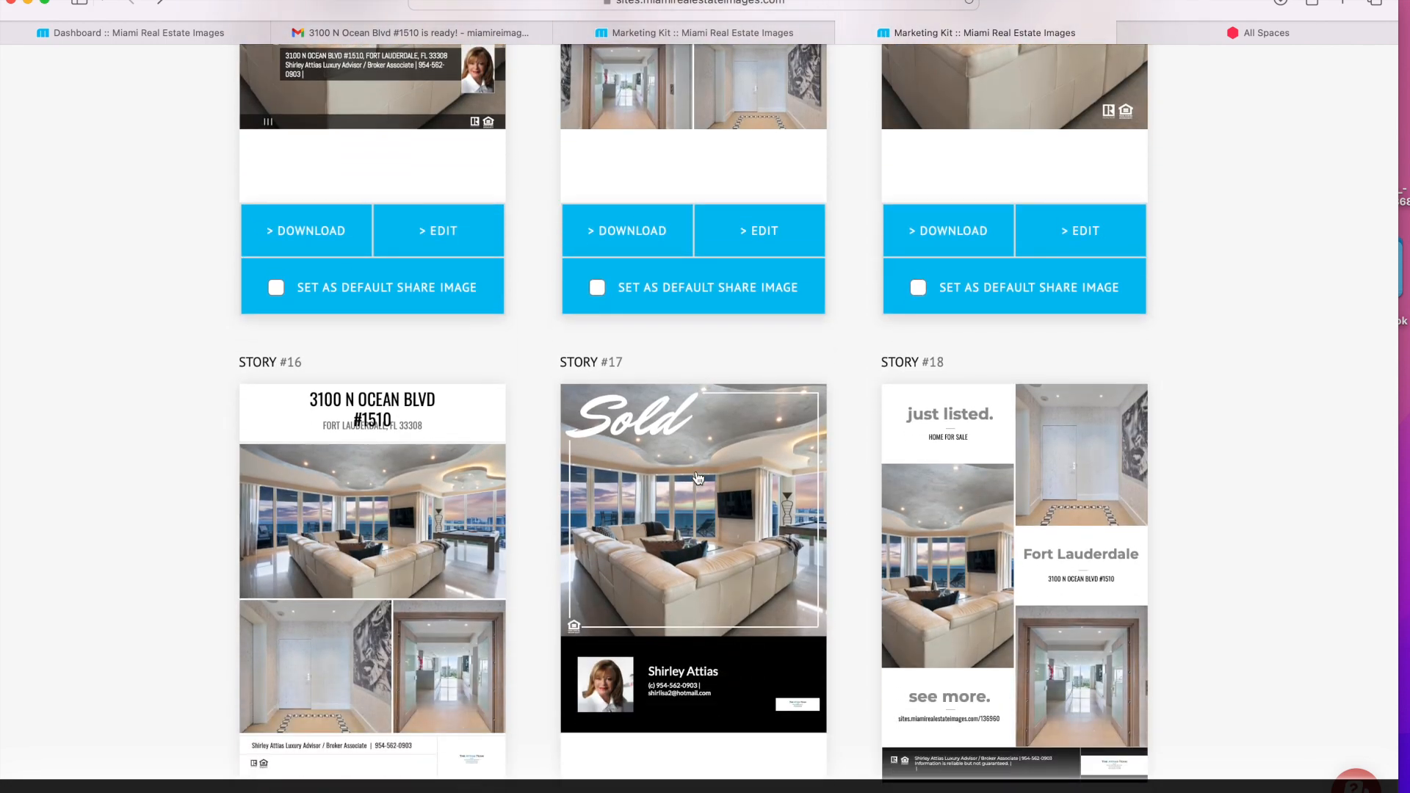
scroll(698, 478, down, 5)
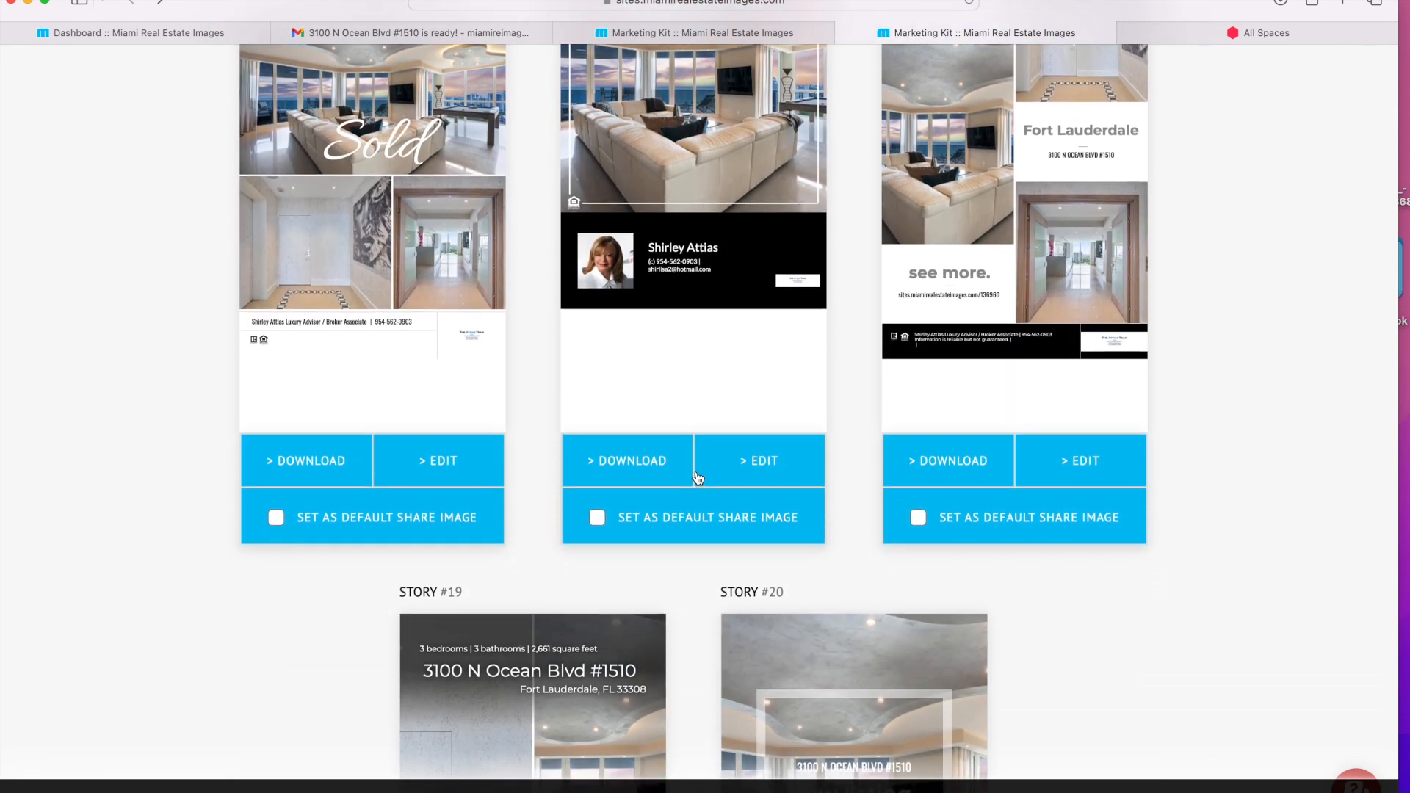
scroll(698, 478, down, 4)
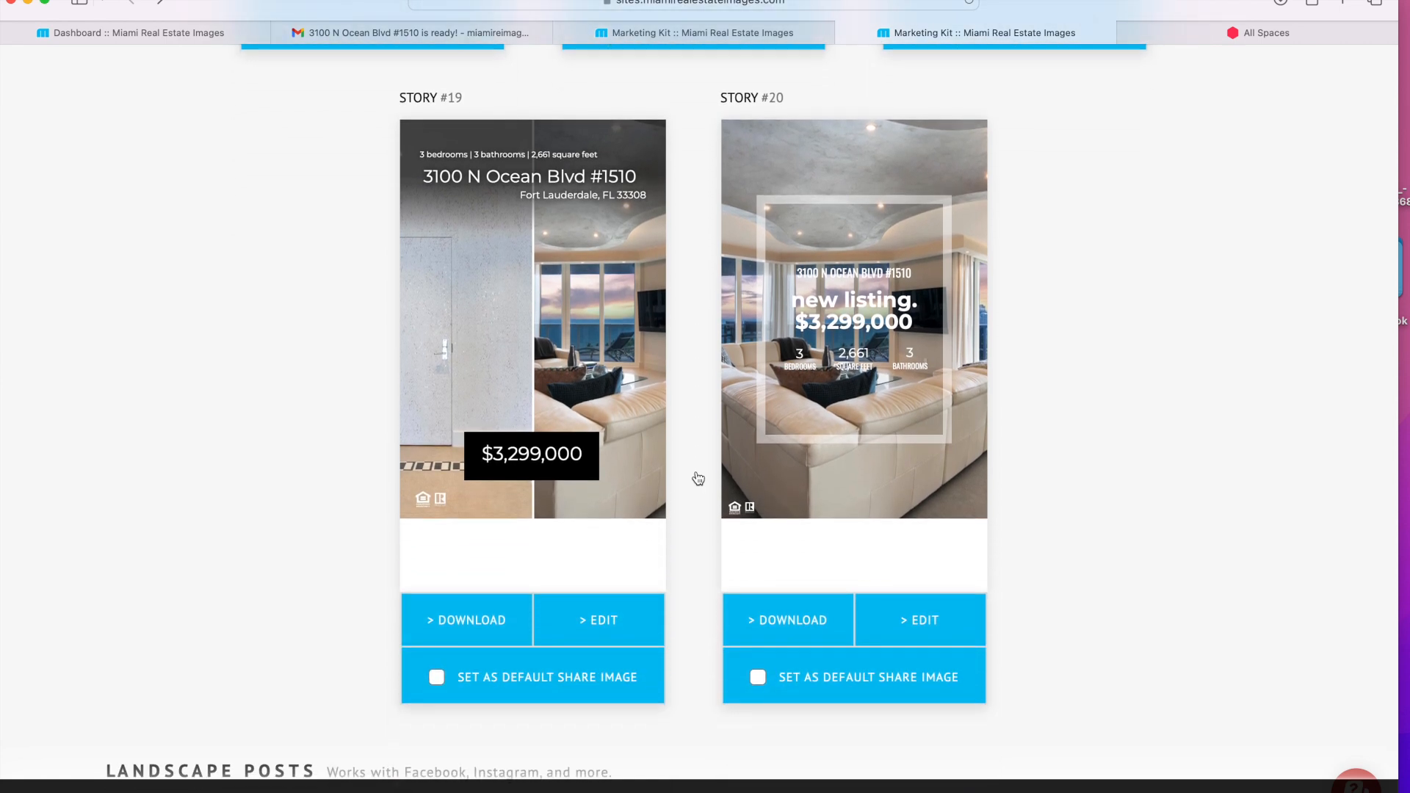
Review the landscape post designs from Featured #1 through Post #4, returning to the marketing kit from the video player window
scroll(698, 478, down, 7)
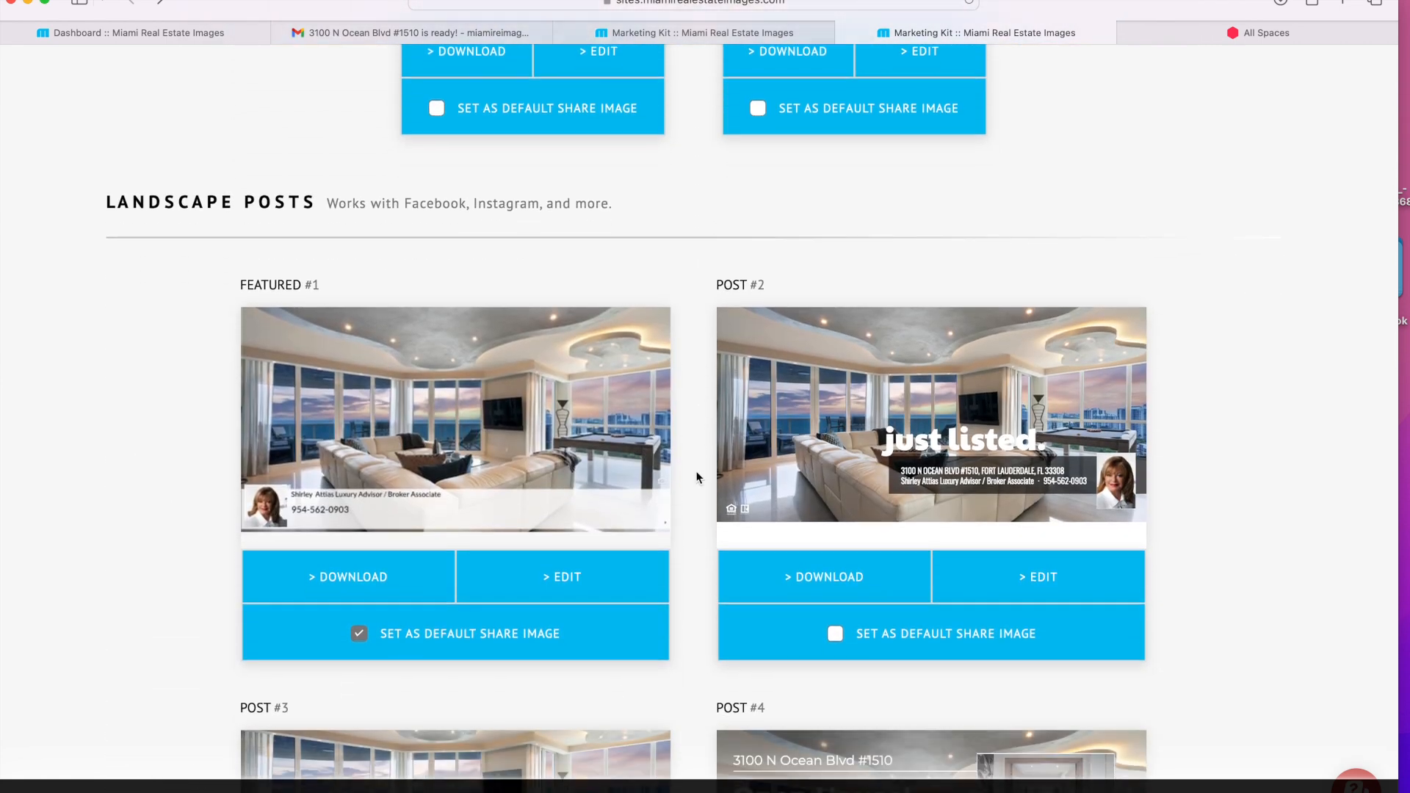
scroll(699, 478, down, 4)
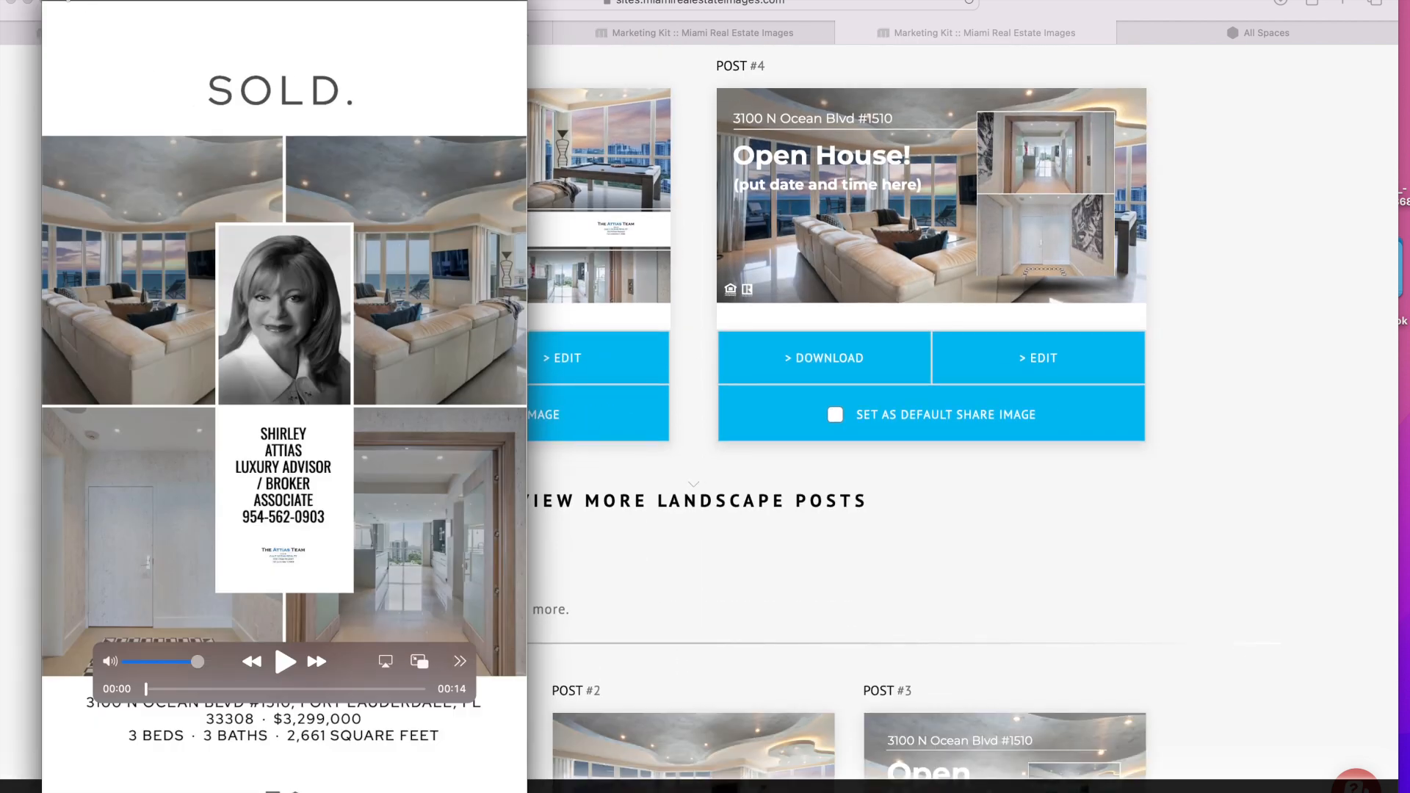
click(616, 286)
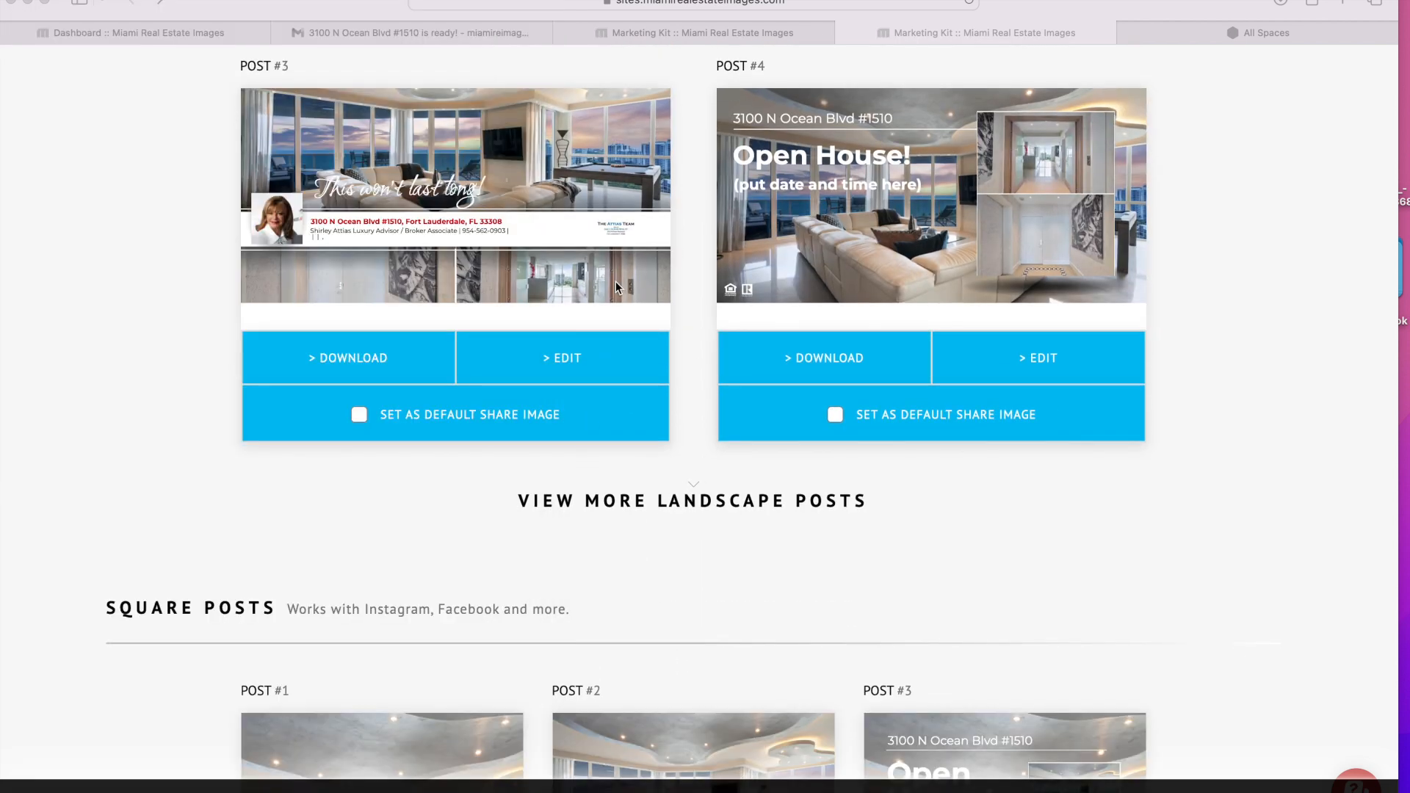
scroll(616, 287, up, 4)
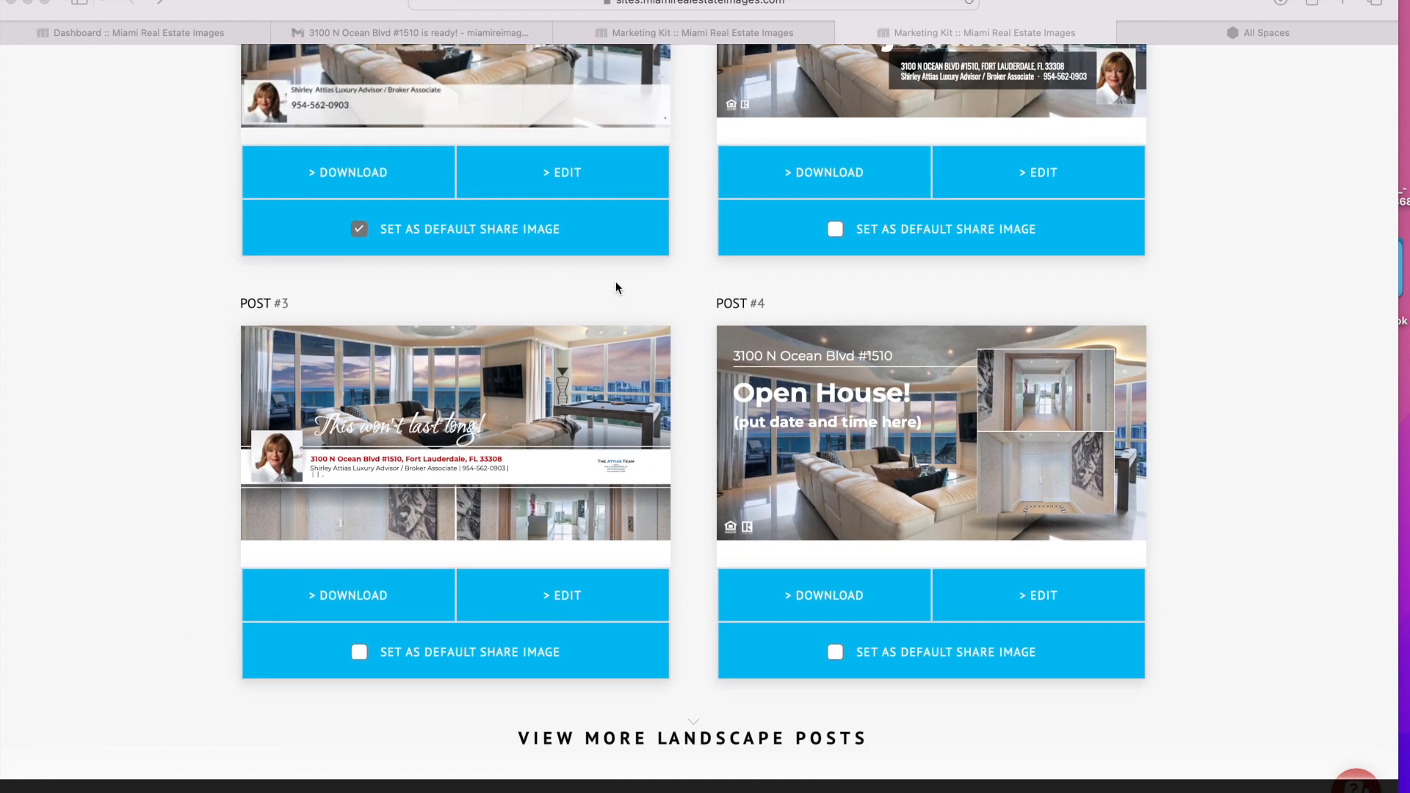
scroll(616, 283, up, 3)
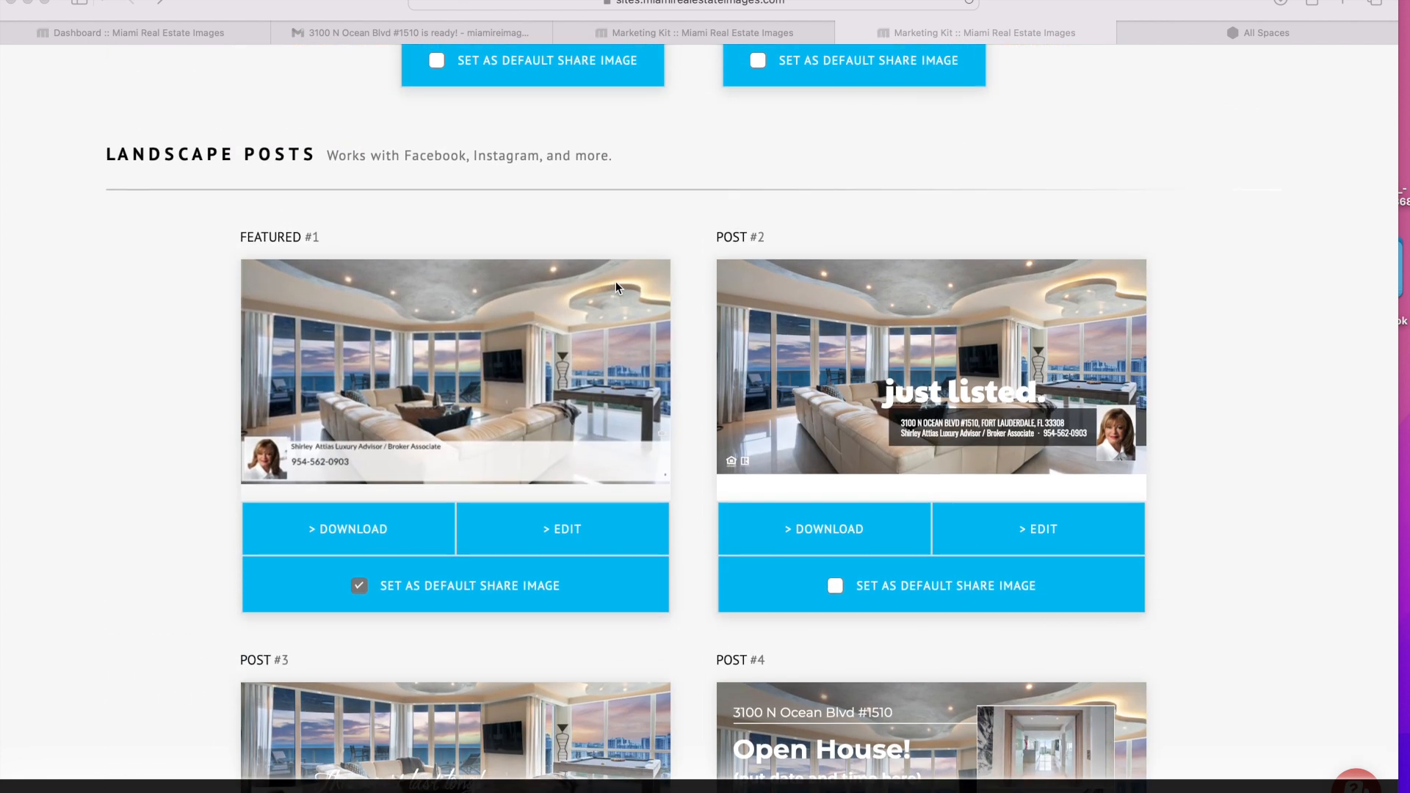
scroll(616, 283, down, 3)
scroll(617, 283, down, 1)
scroll(521, 498, down, 6)
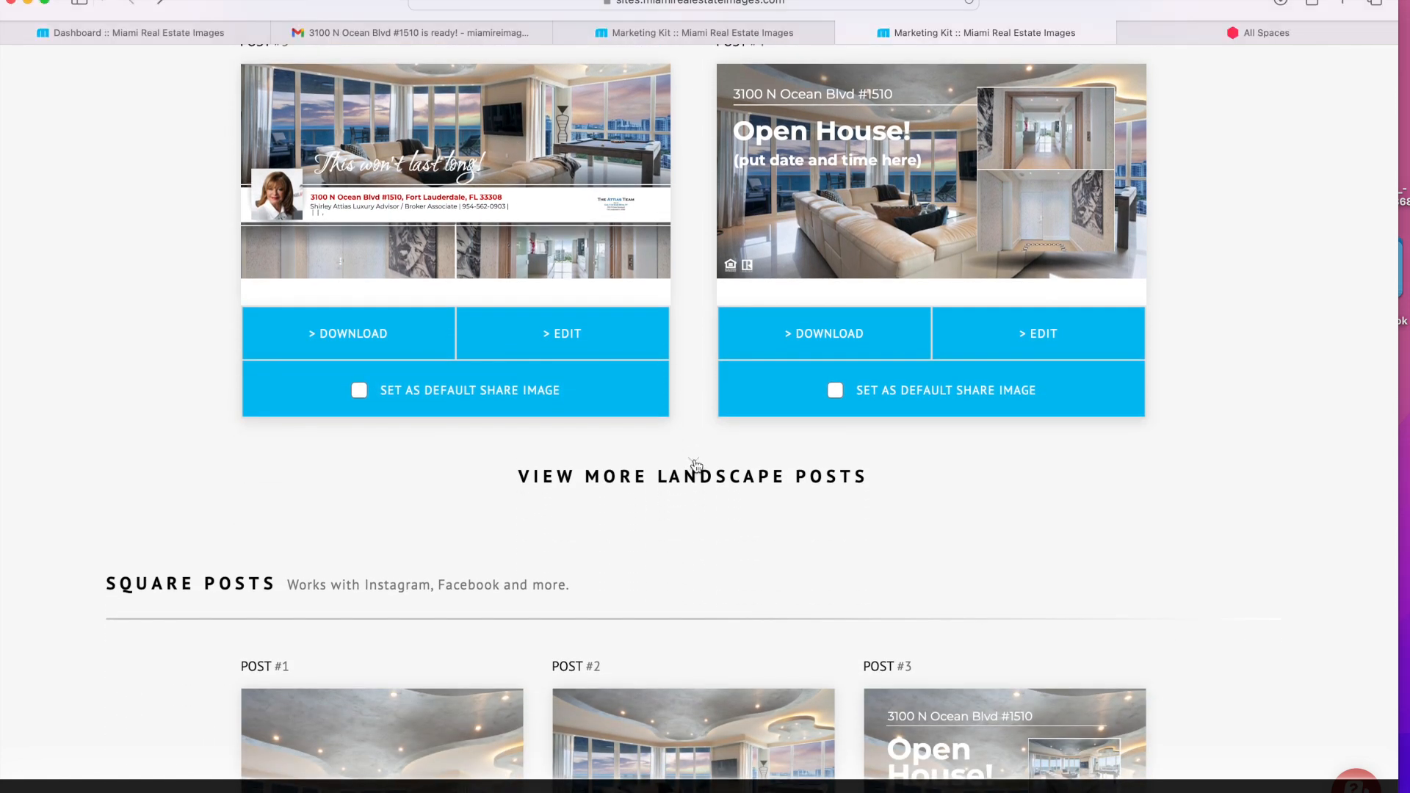
Expand the Landscape Posts section and review the additional designs from Post #5 onward
click(695, 462)
scroll(694, 463, down, 5)
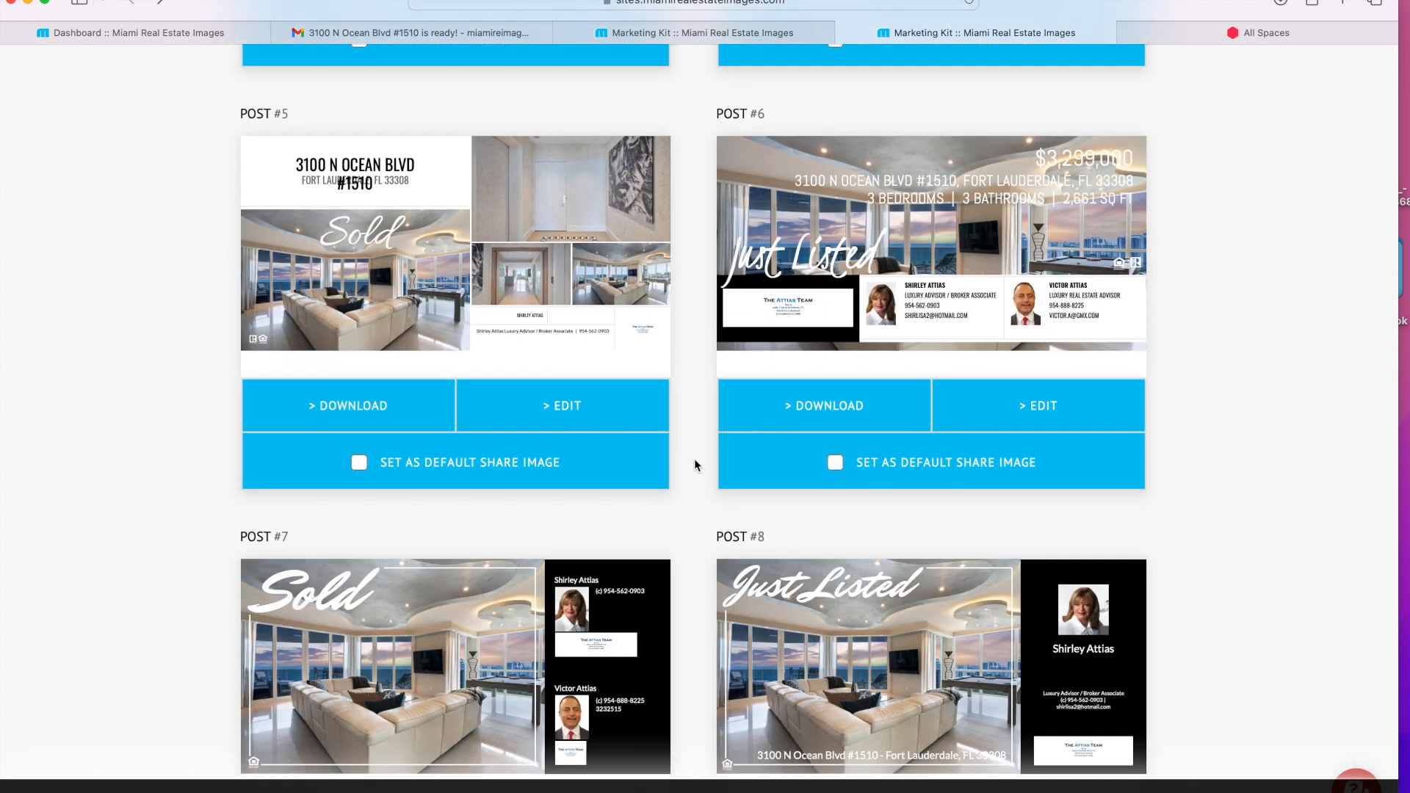
scroll(694, 464, down, 8)
scroll(694, 464, down, 7)
scroll(694, 464, down, 5)
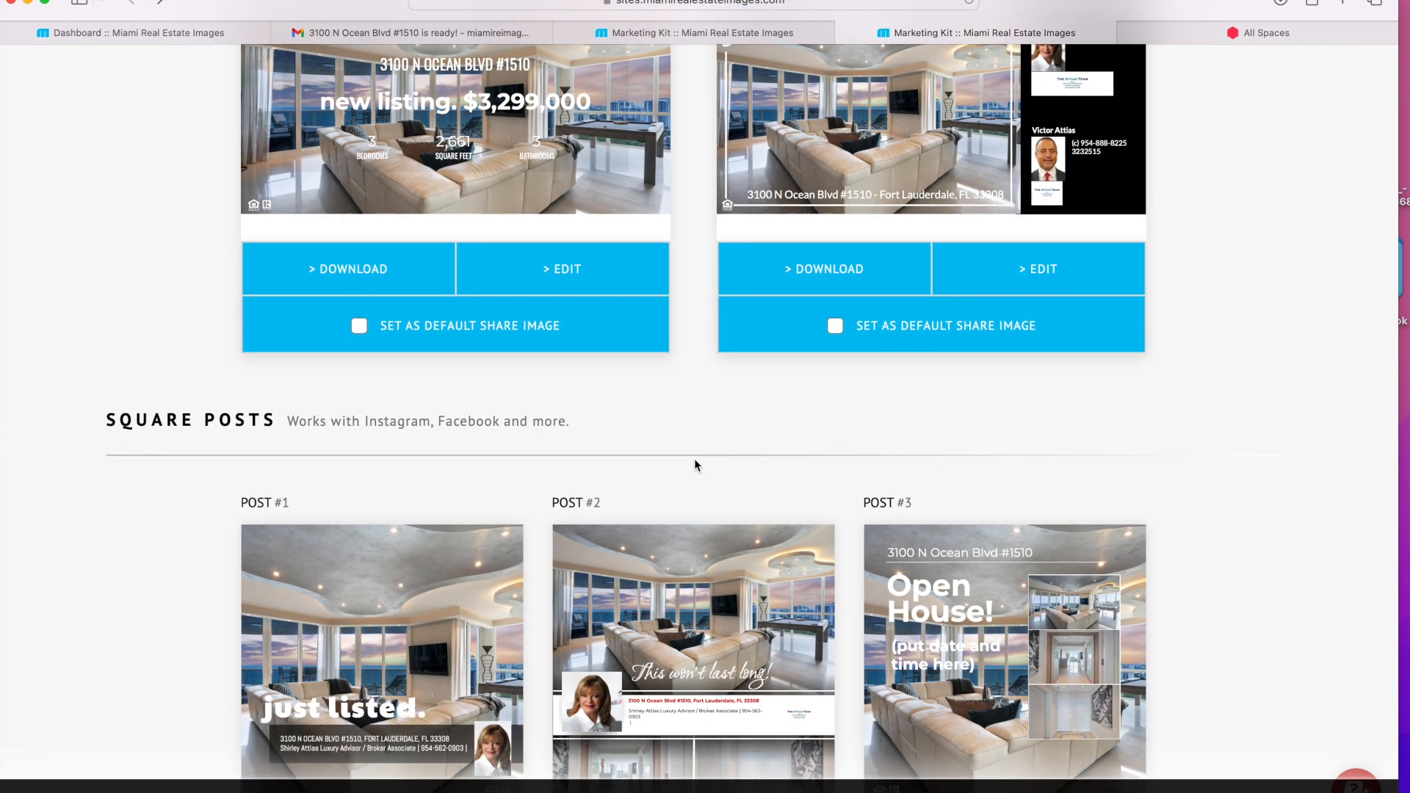
Review the Square Posts designs #1 to #3, the Pinterest photo tower and the Site Videos section
scroll(694, 465, down, 3)
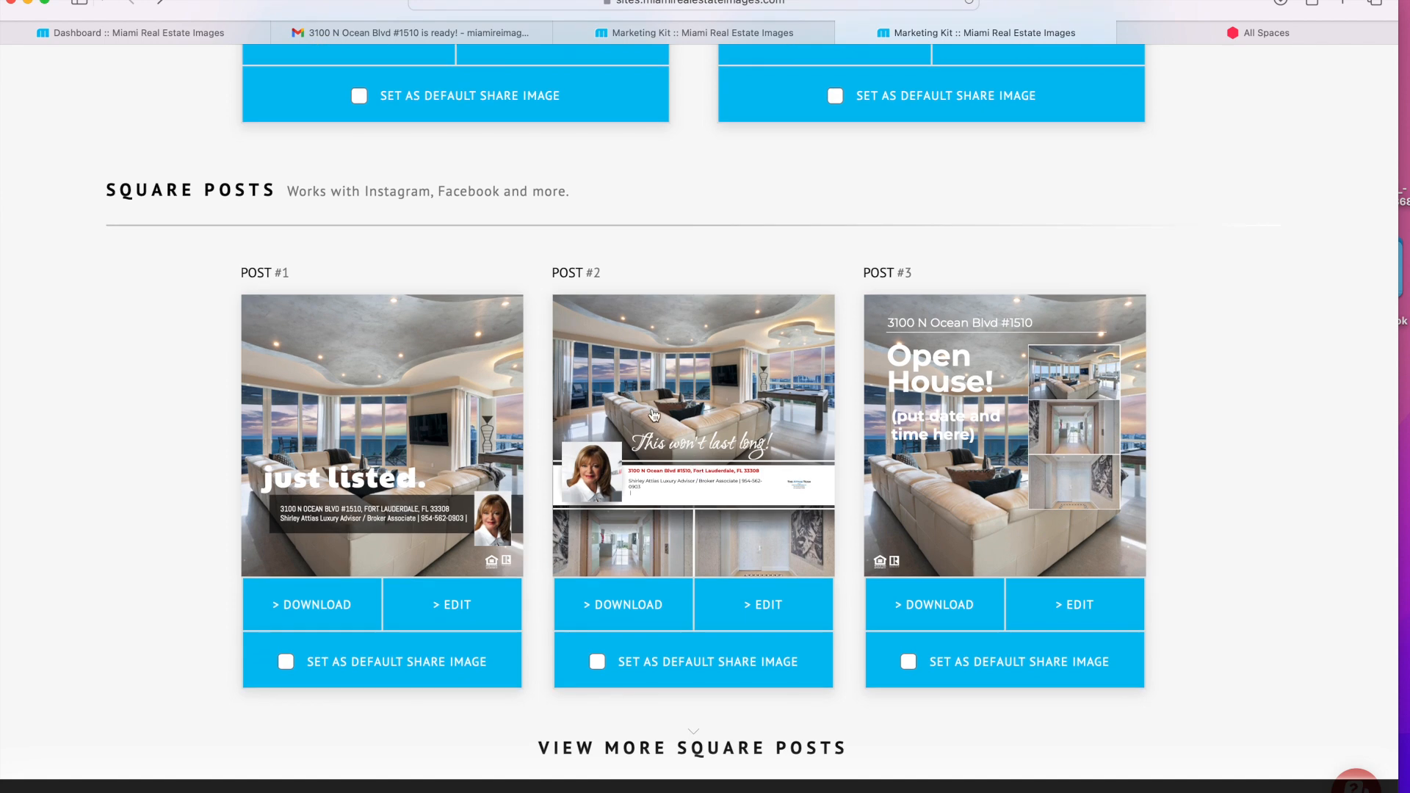
scroll(630, 469, down, 7)
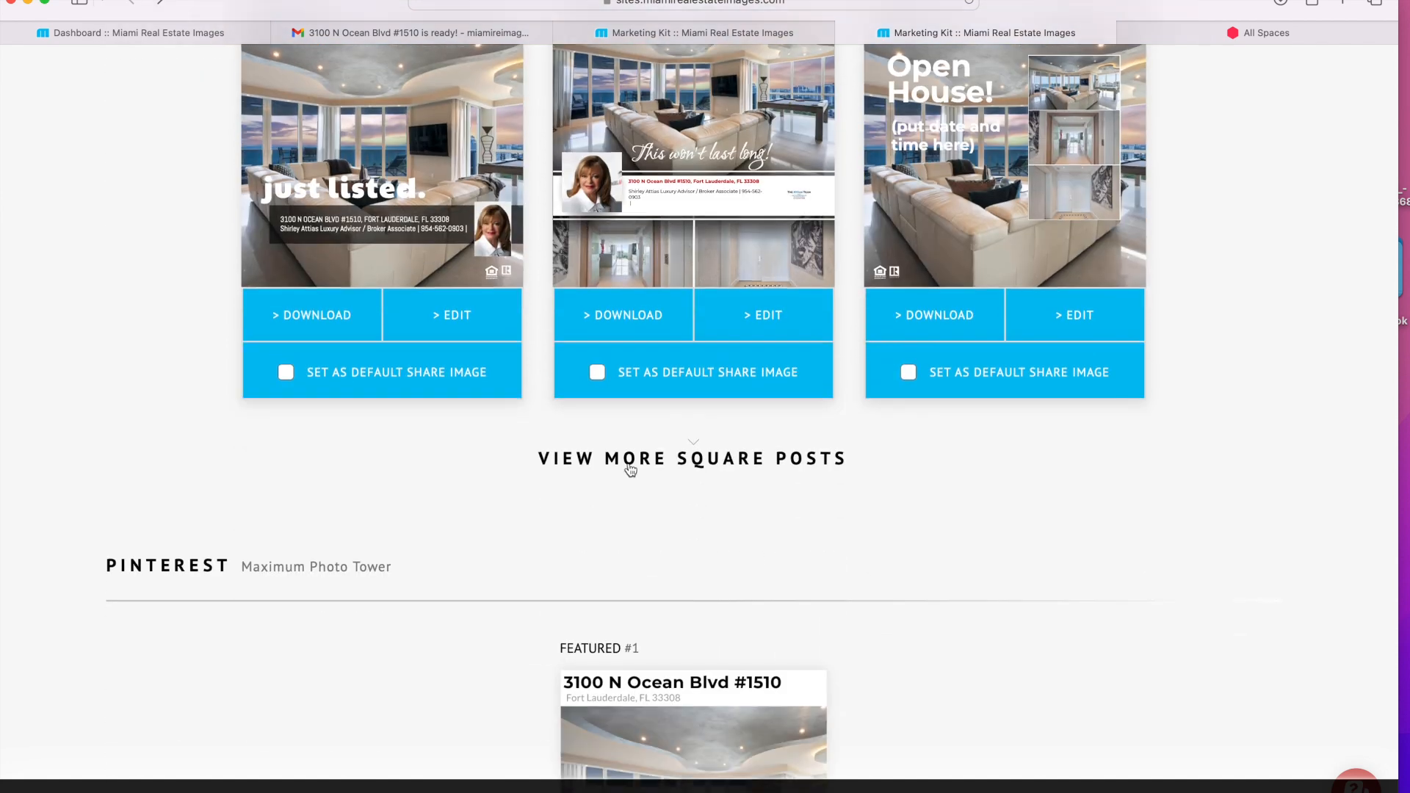
scroll(630, 469, down, 6)
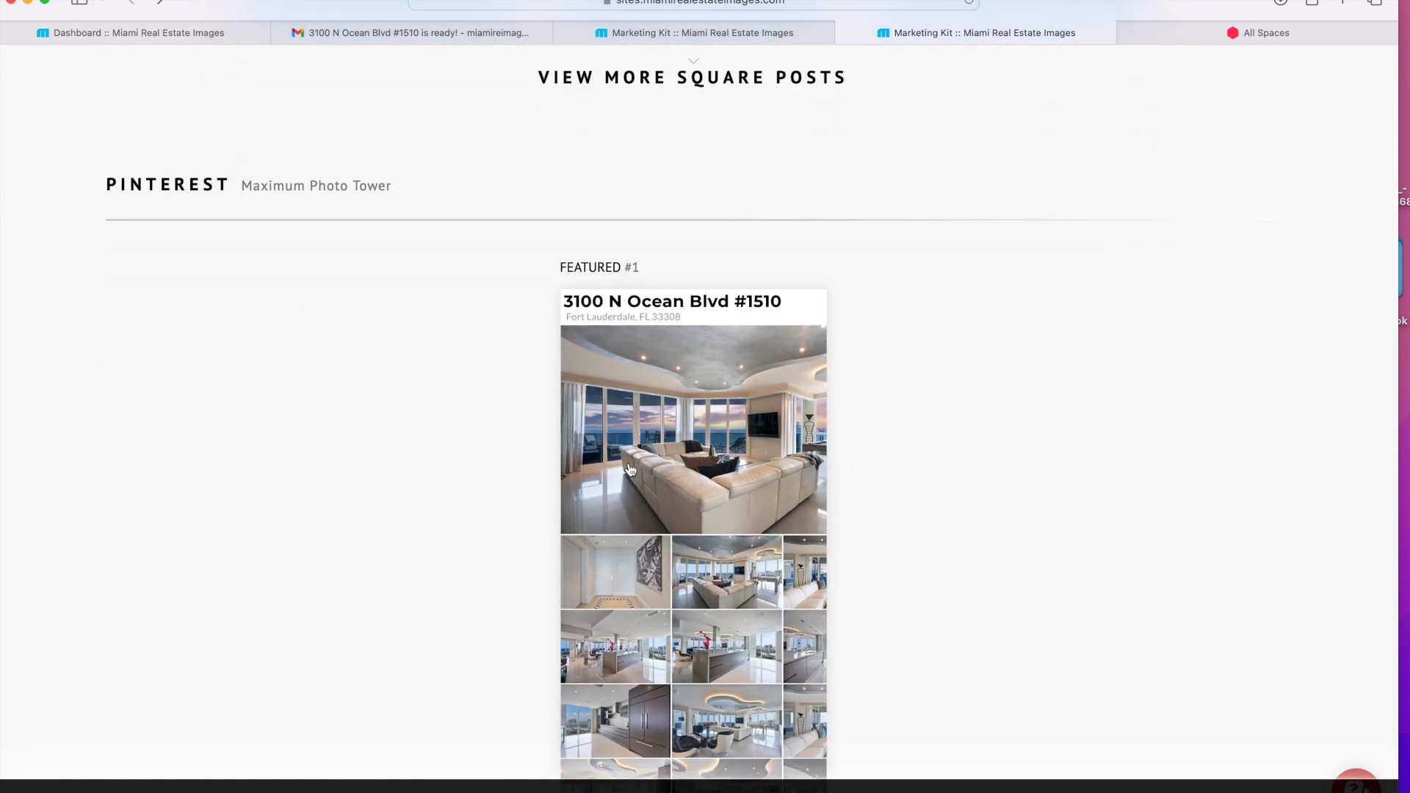
scroll(631, 469, down, 7)
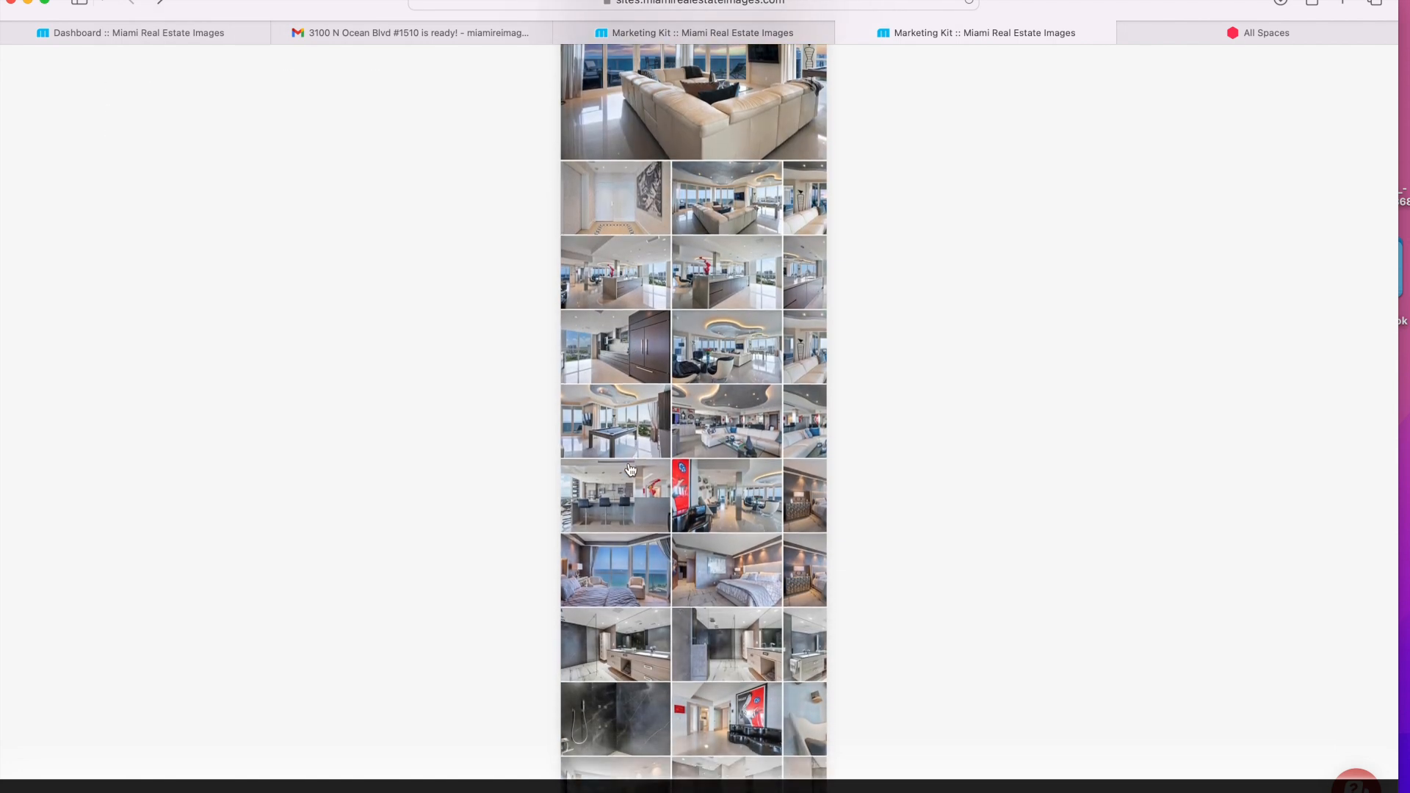
scroll(631, 469, down, 3)
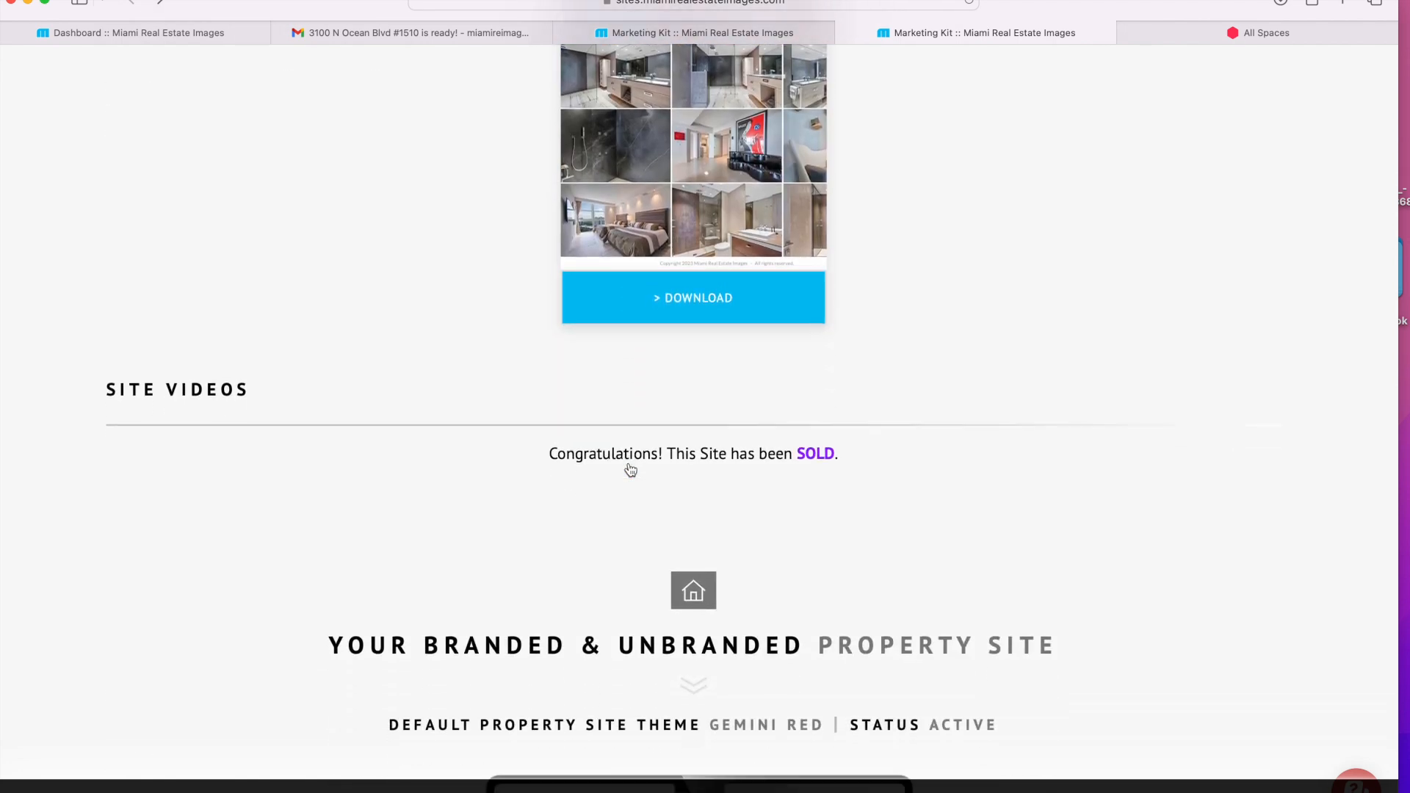
scroll(631, 468, down, 1)
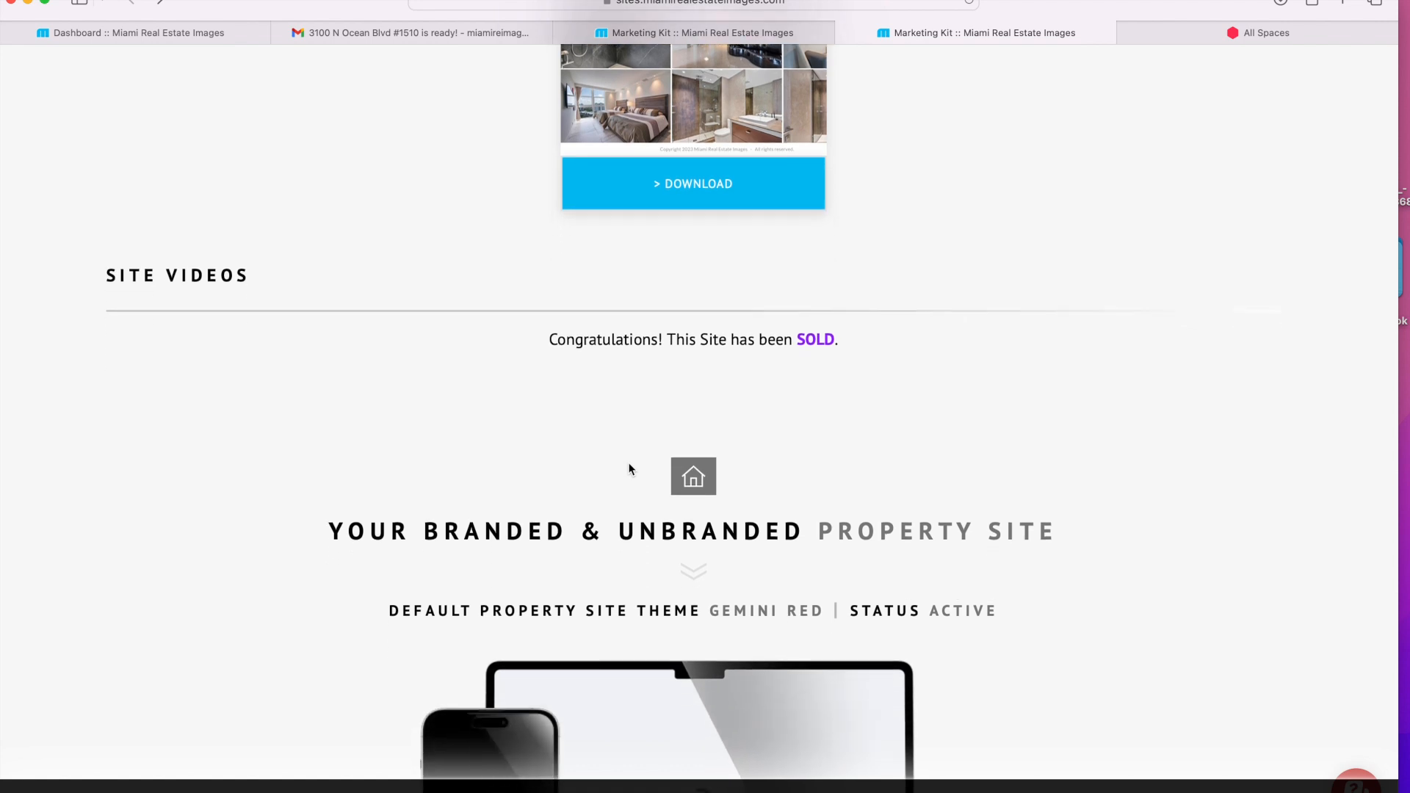
Open the details and design editing page for the branded and unbranded property site, and return to the marketing kit
scroll(558, 422, down, 4)
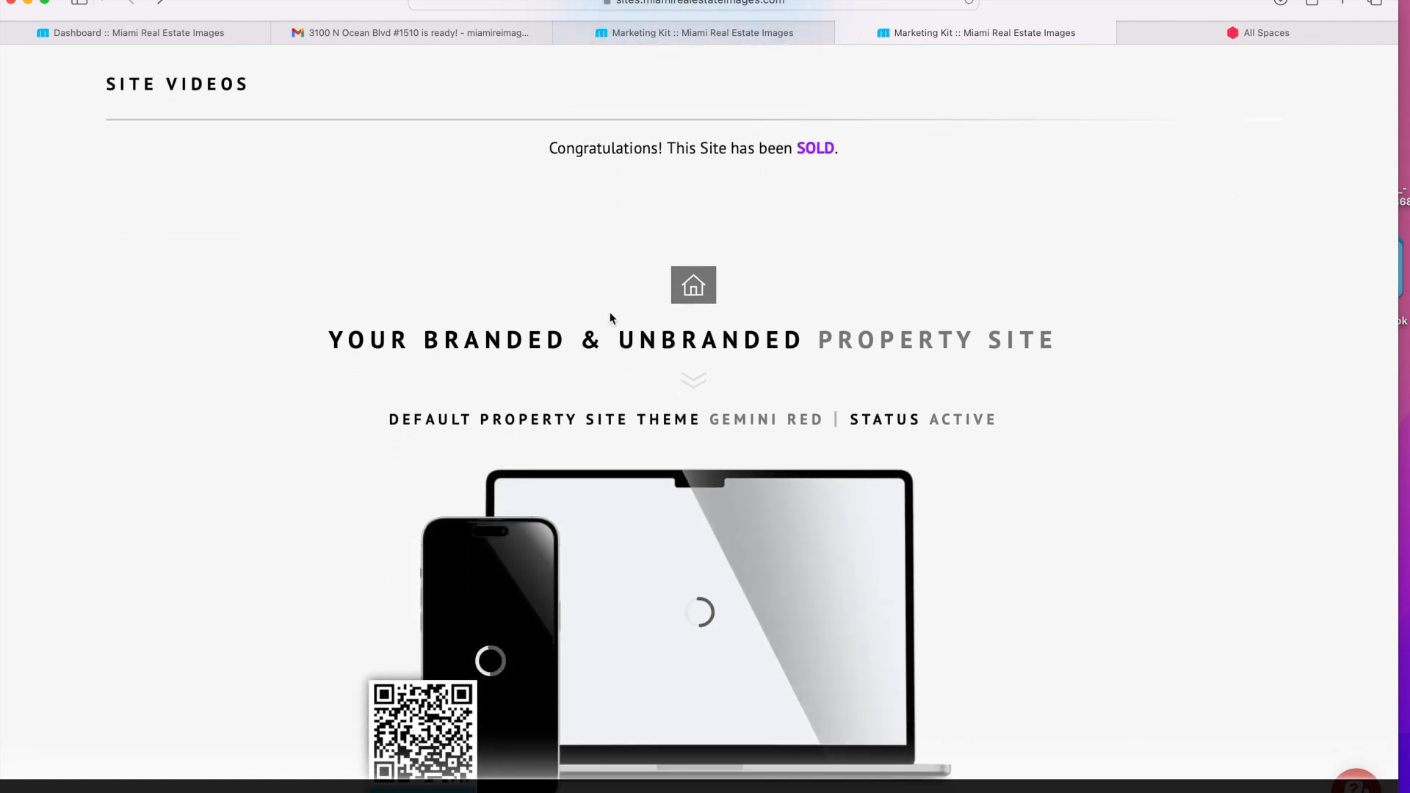
scroll(609, 317, down, 2)
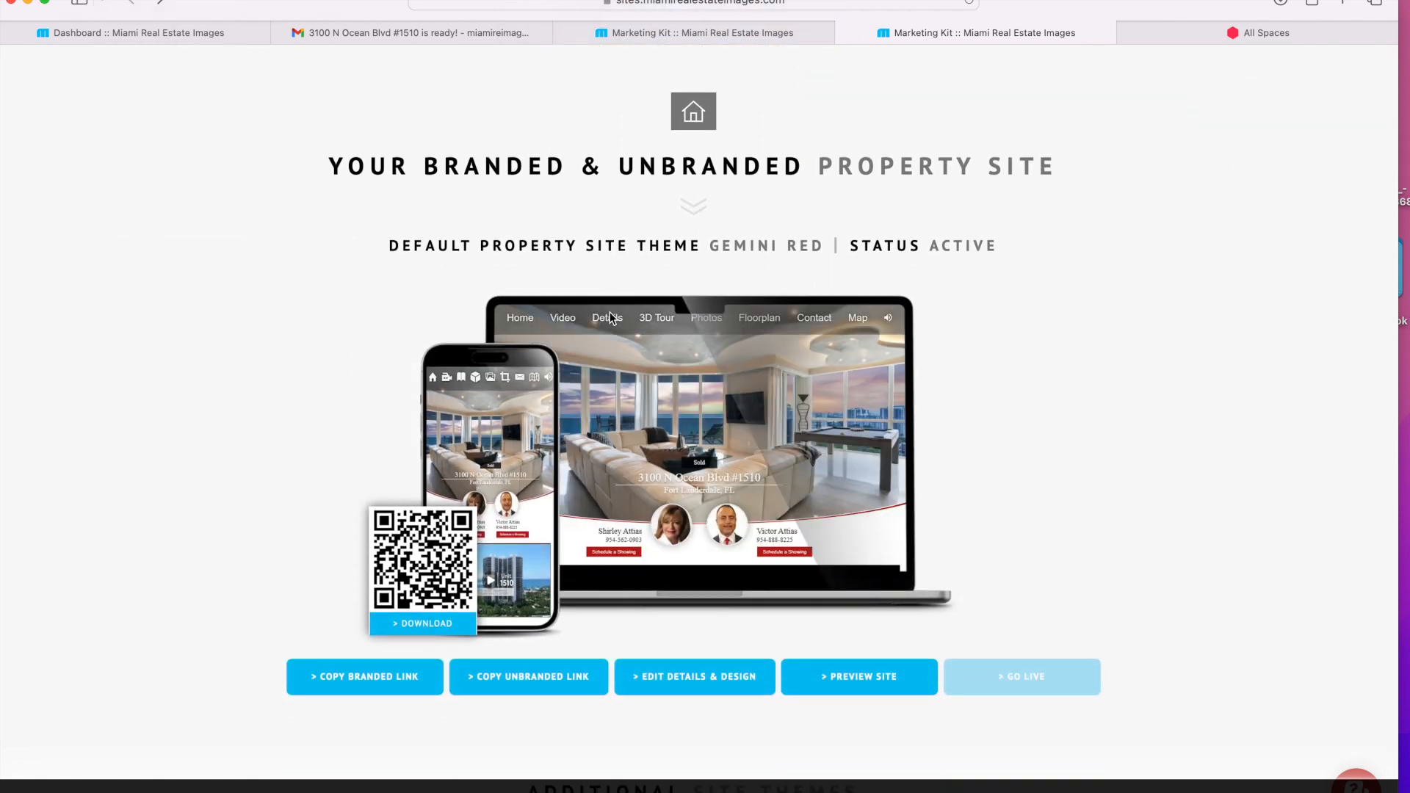
scroll(610, 317, down, 2)
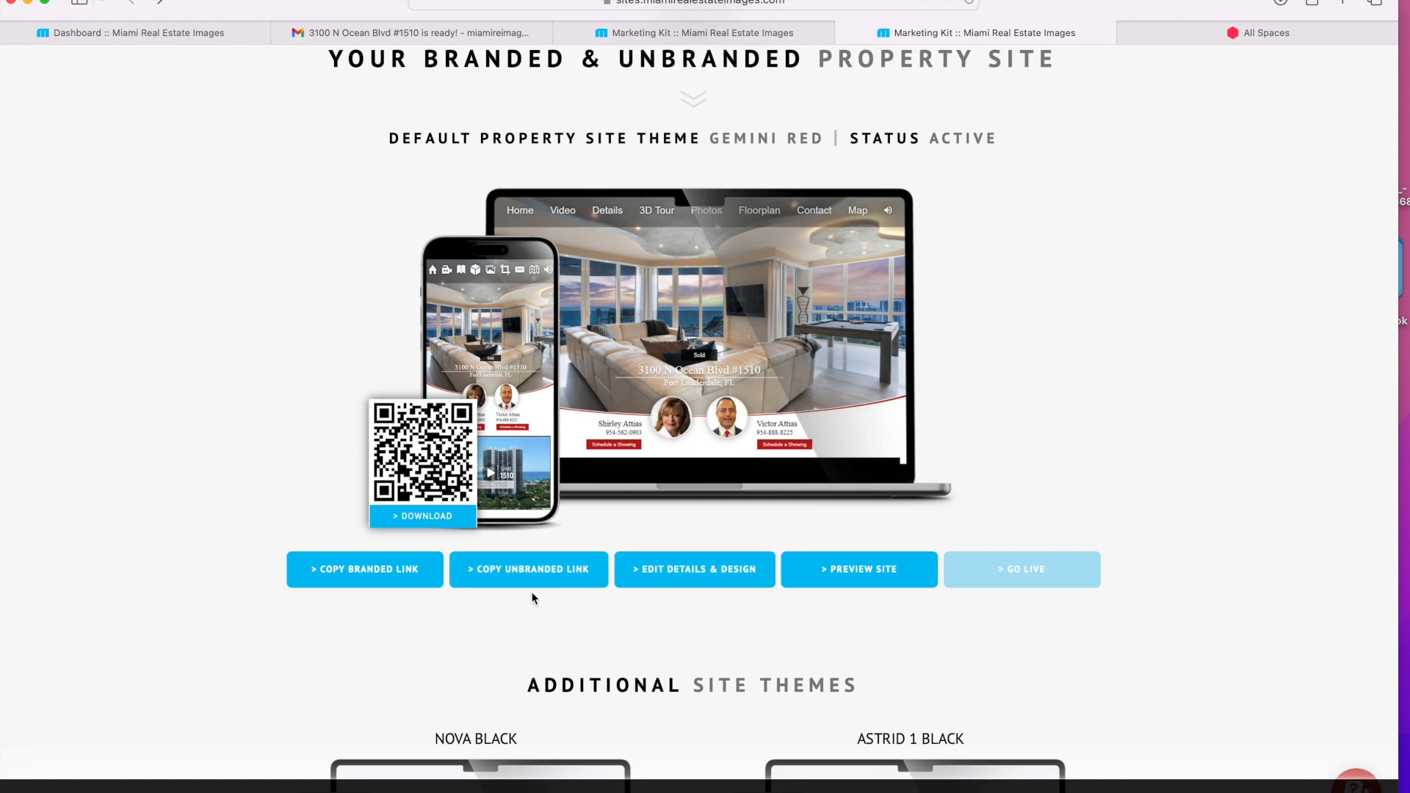
scroll(658, 598, down, 1)
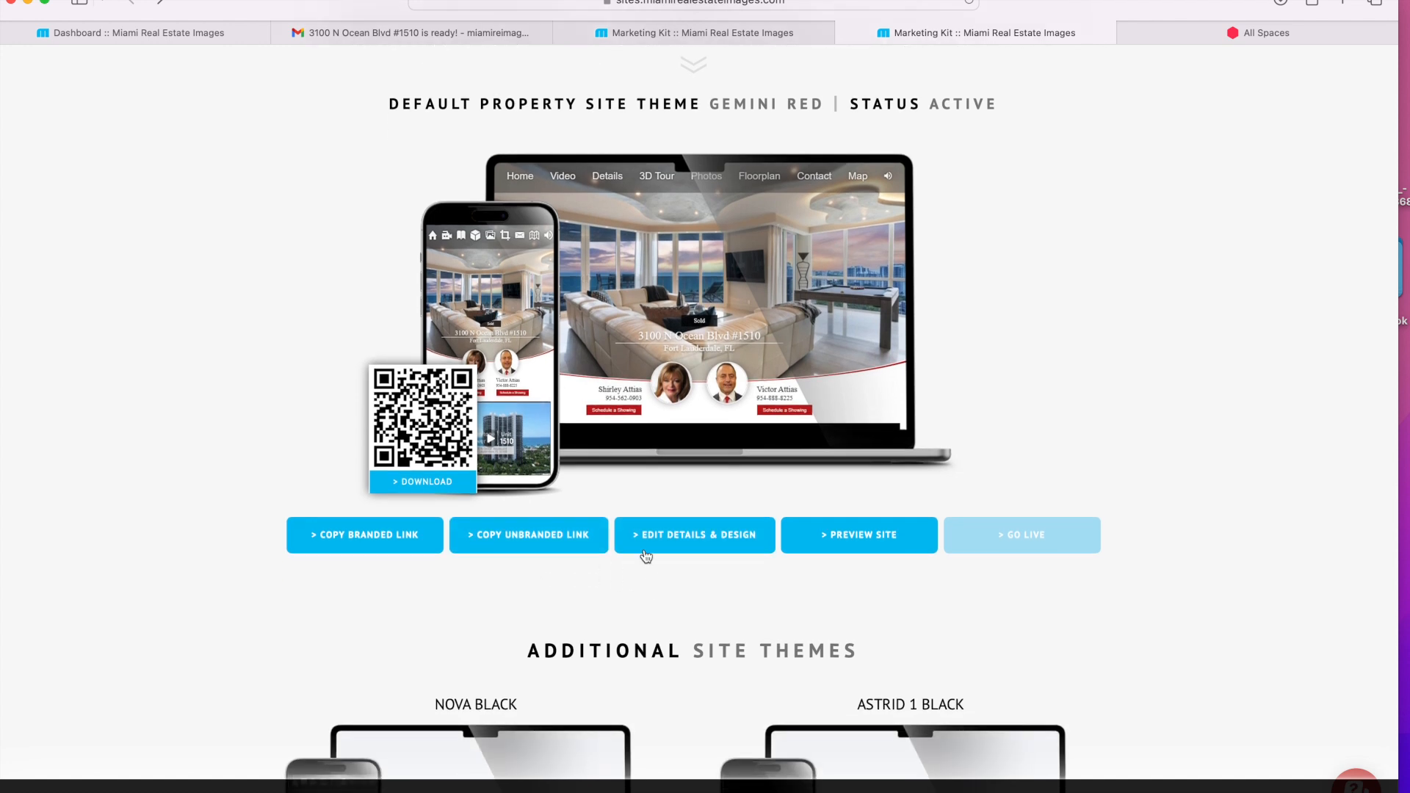
click(637, 545)
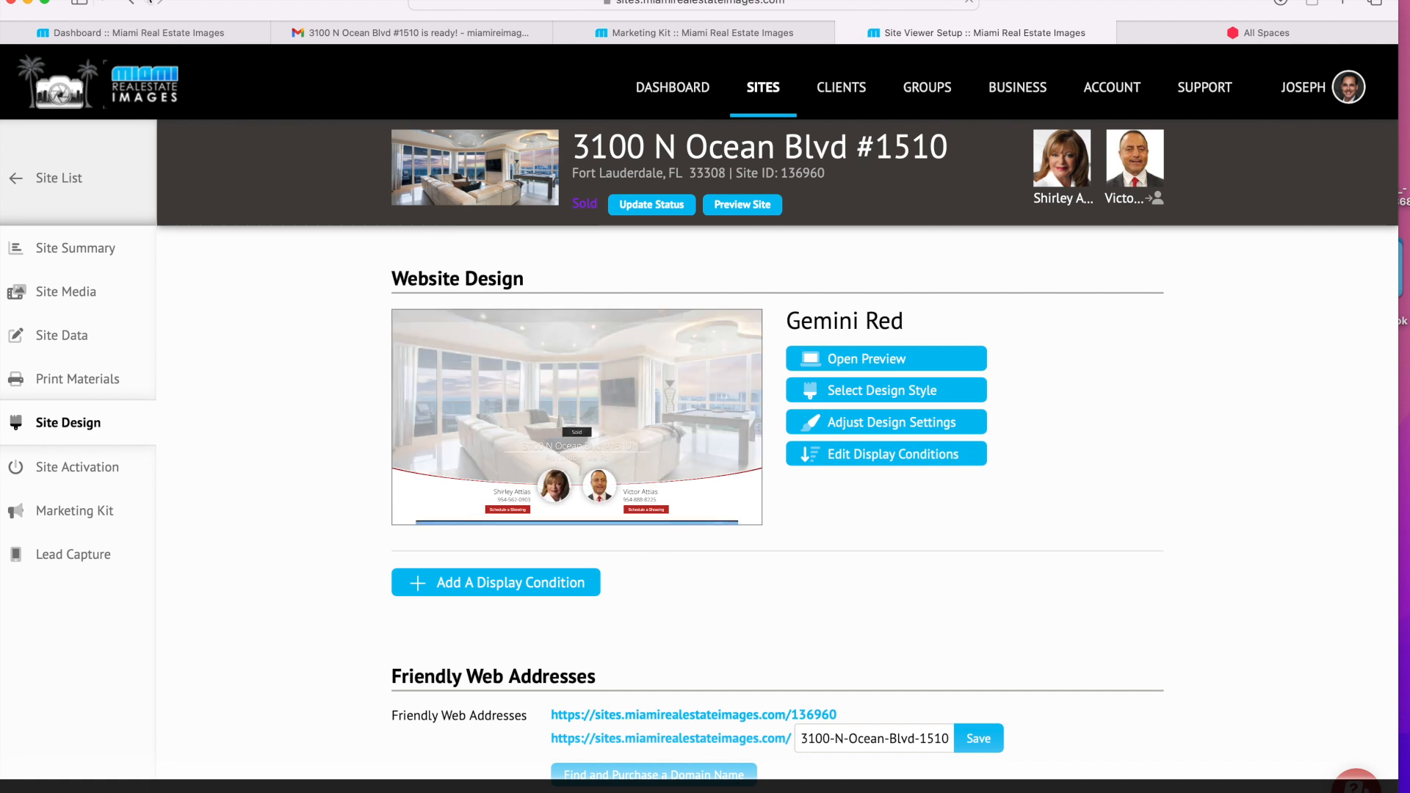
click(131, 2)
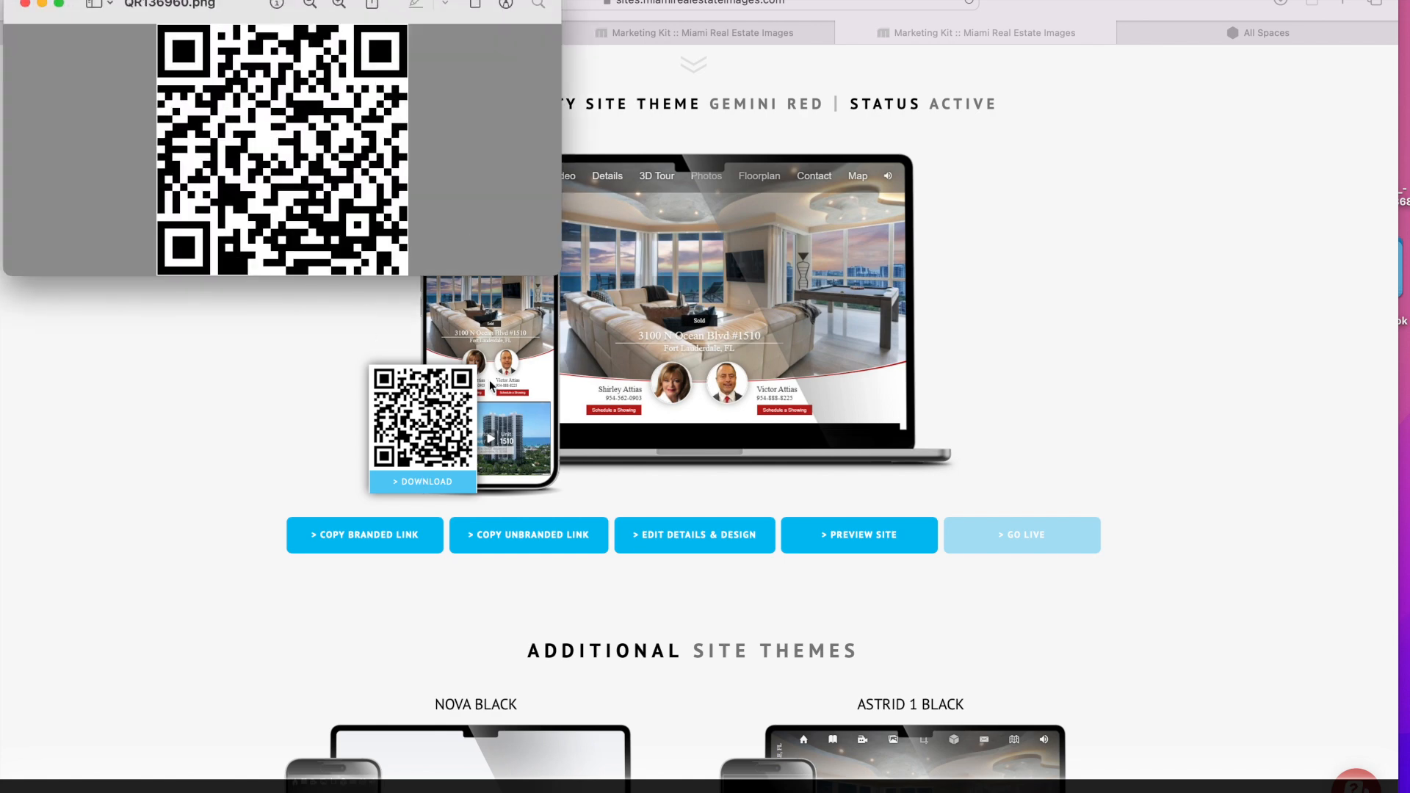
Close the QR code image window and copy the property site's branded link
click(25, 5)
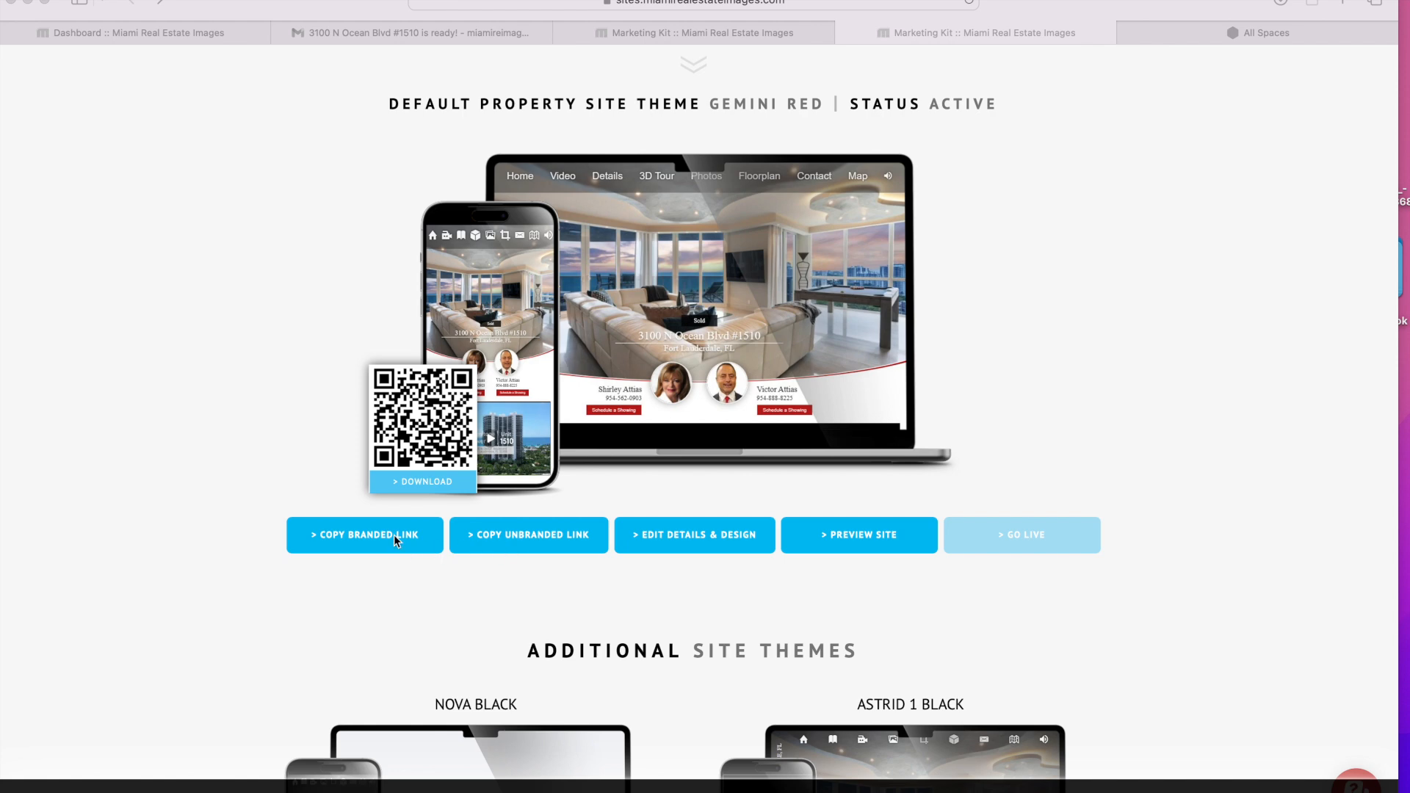
click(371, 537)
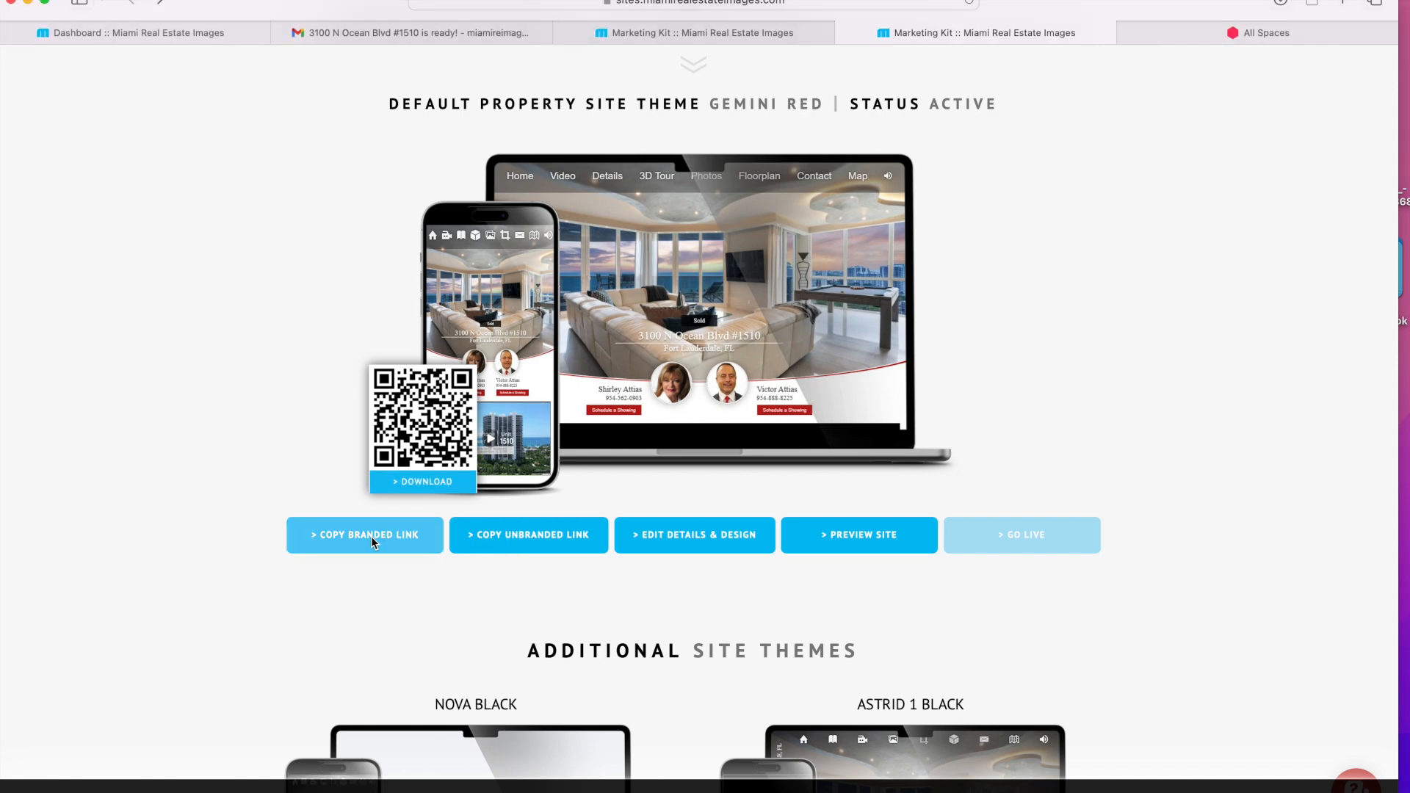
click(355, 538)
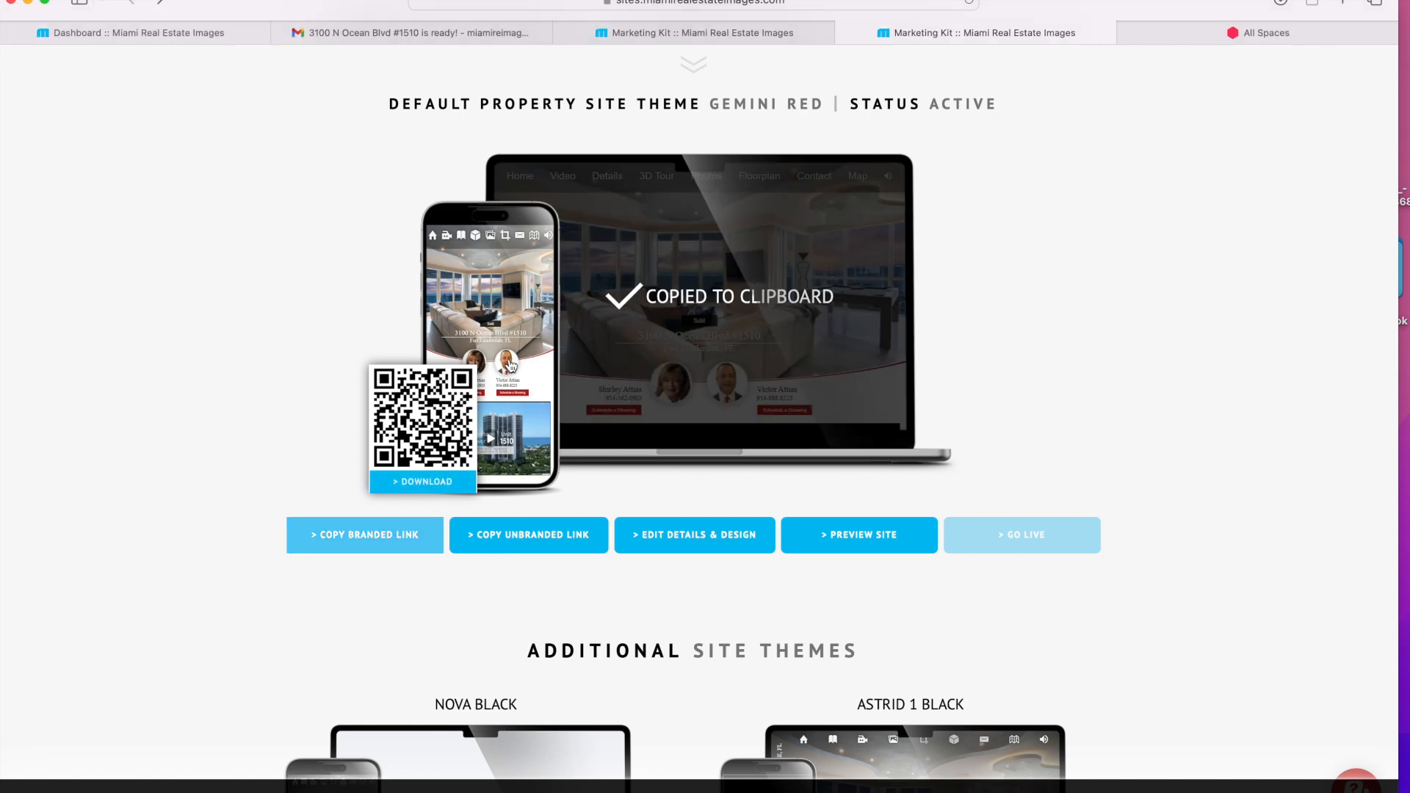
Open the copied branded property site link in a new browser tab
key(super+t)
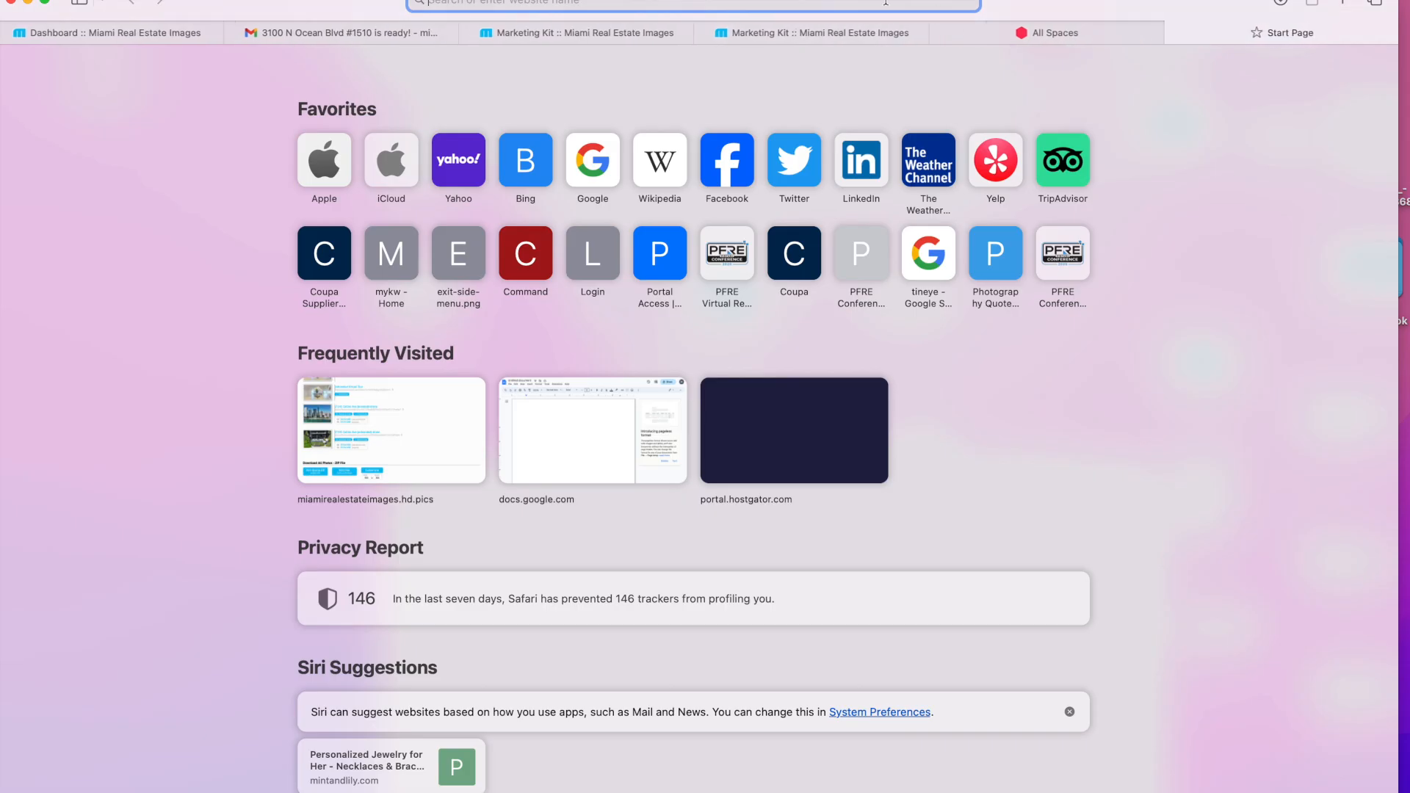
key(super+v)
key(Return)
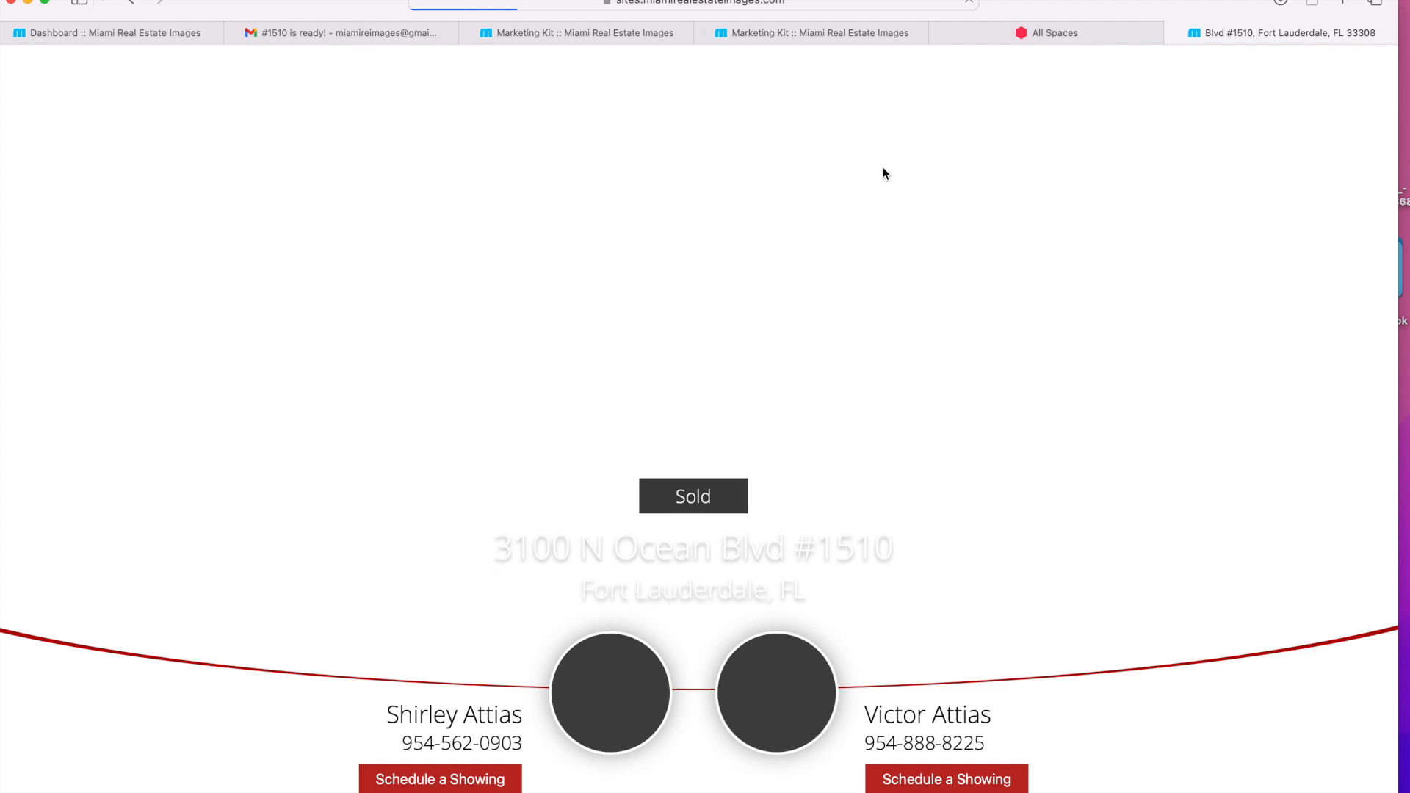
Examine the branded property site from the video through the details, photo gallery, floor plan and agent contacts, and return to the marketing kit
scroll(885, 174, down, 10)
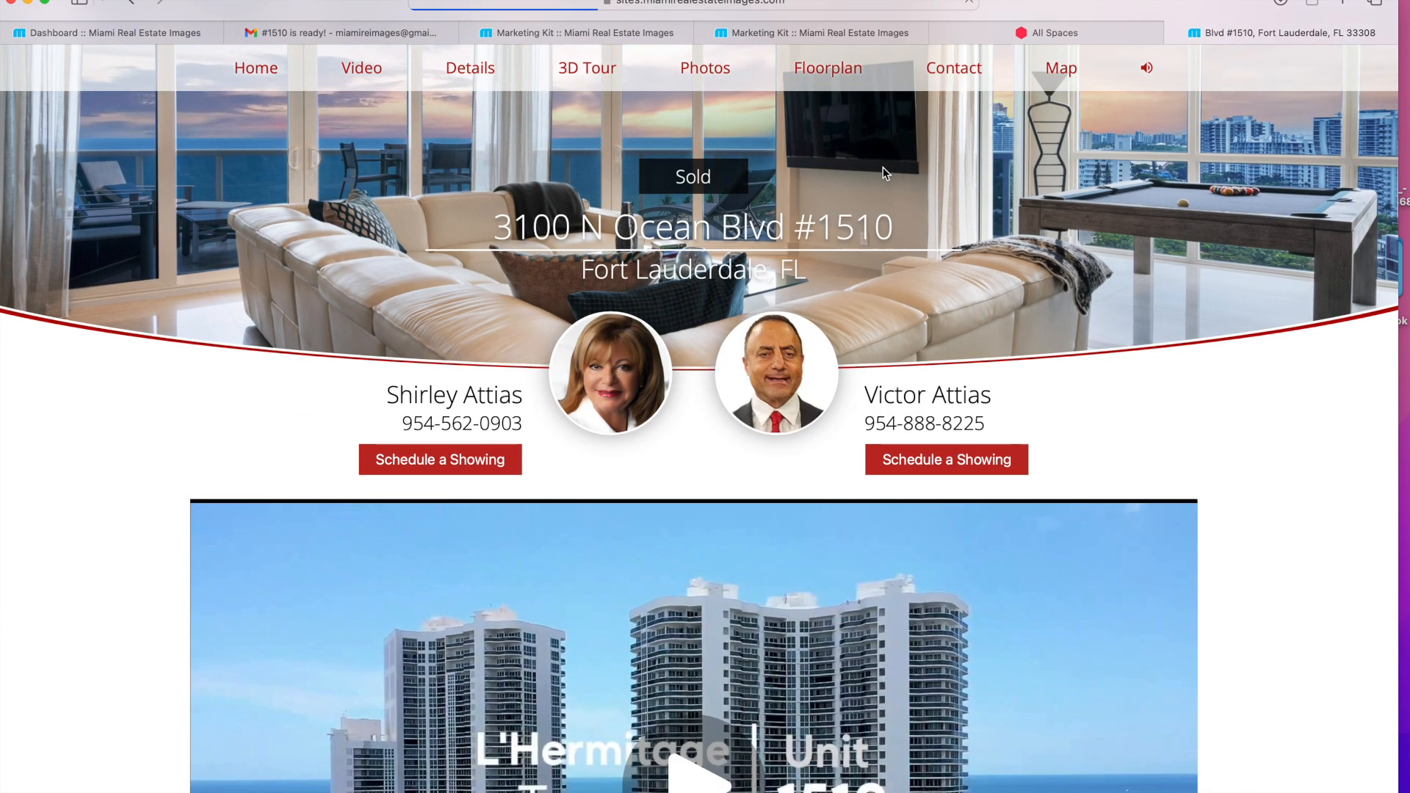
scroll(884, 169, down, 15)
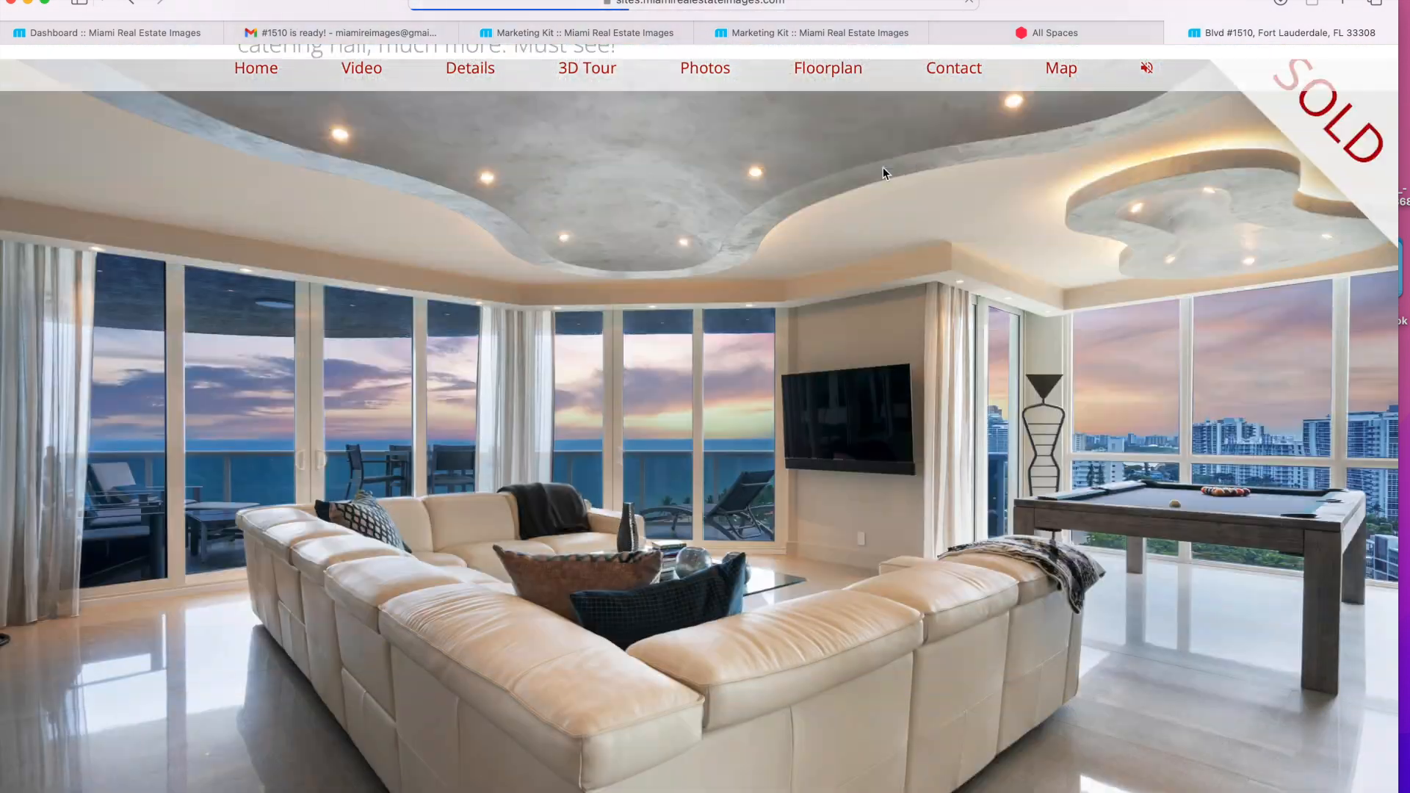
scroll(886, 175, down, 5)
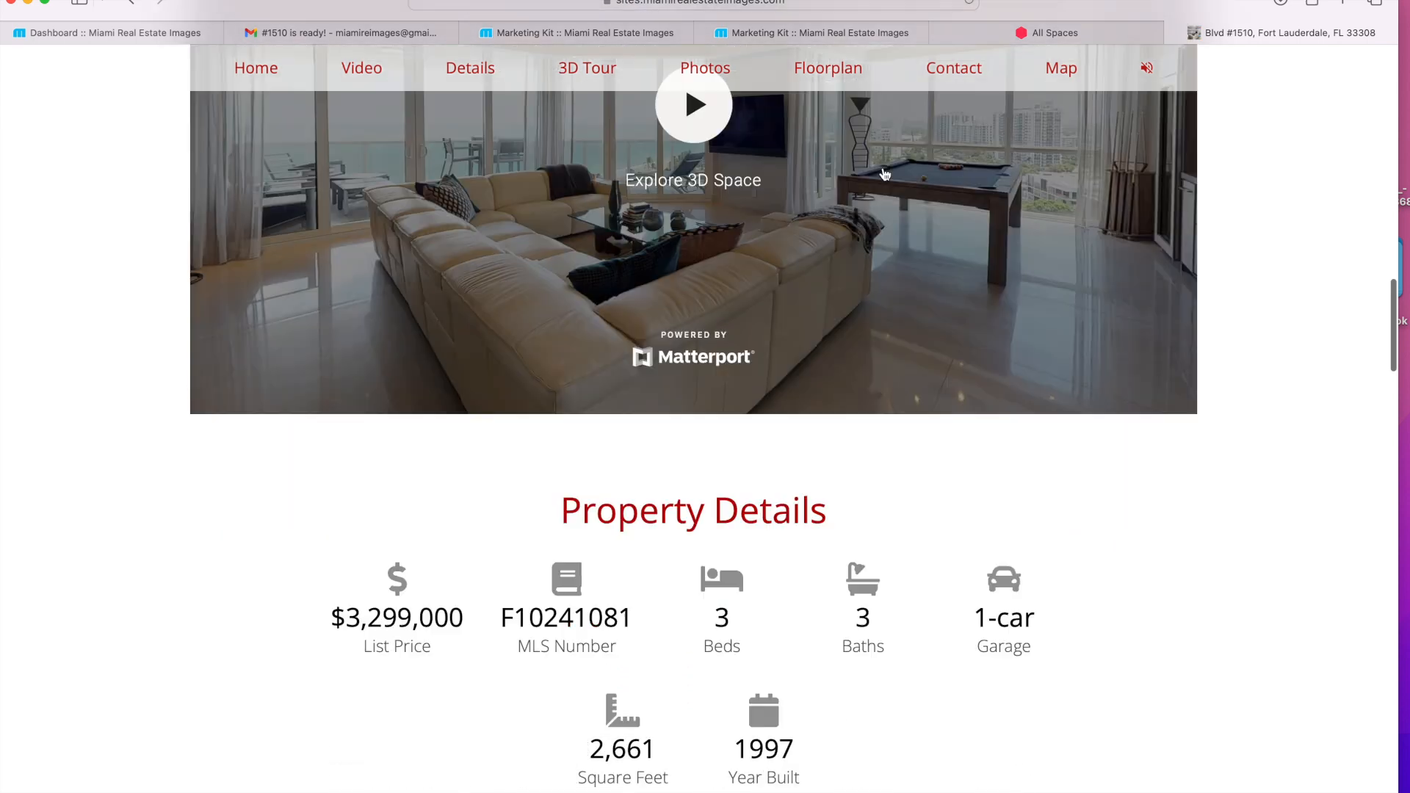
scroll(885, 174, down, 4)
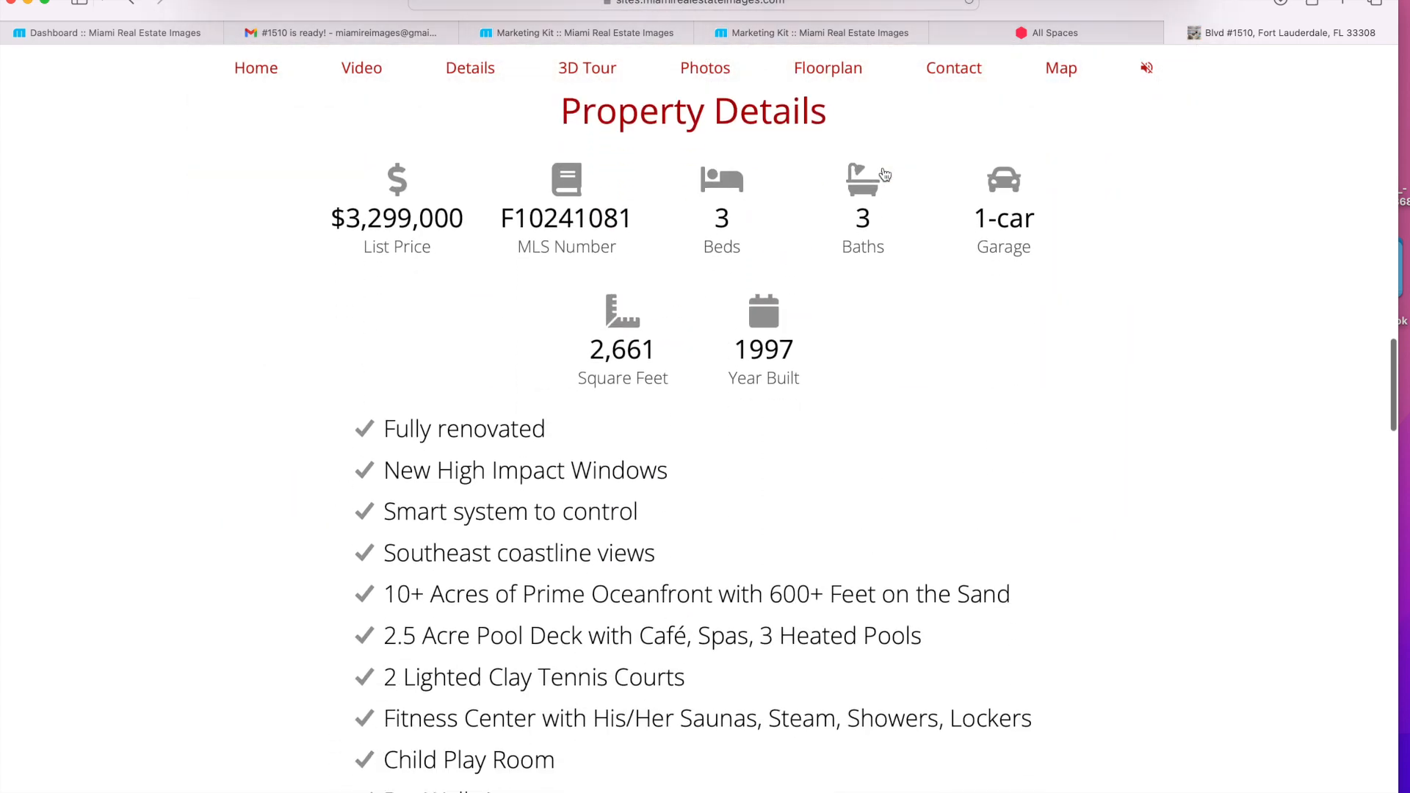
scroll(885, 174, down, 8)
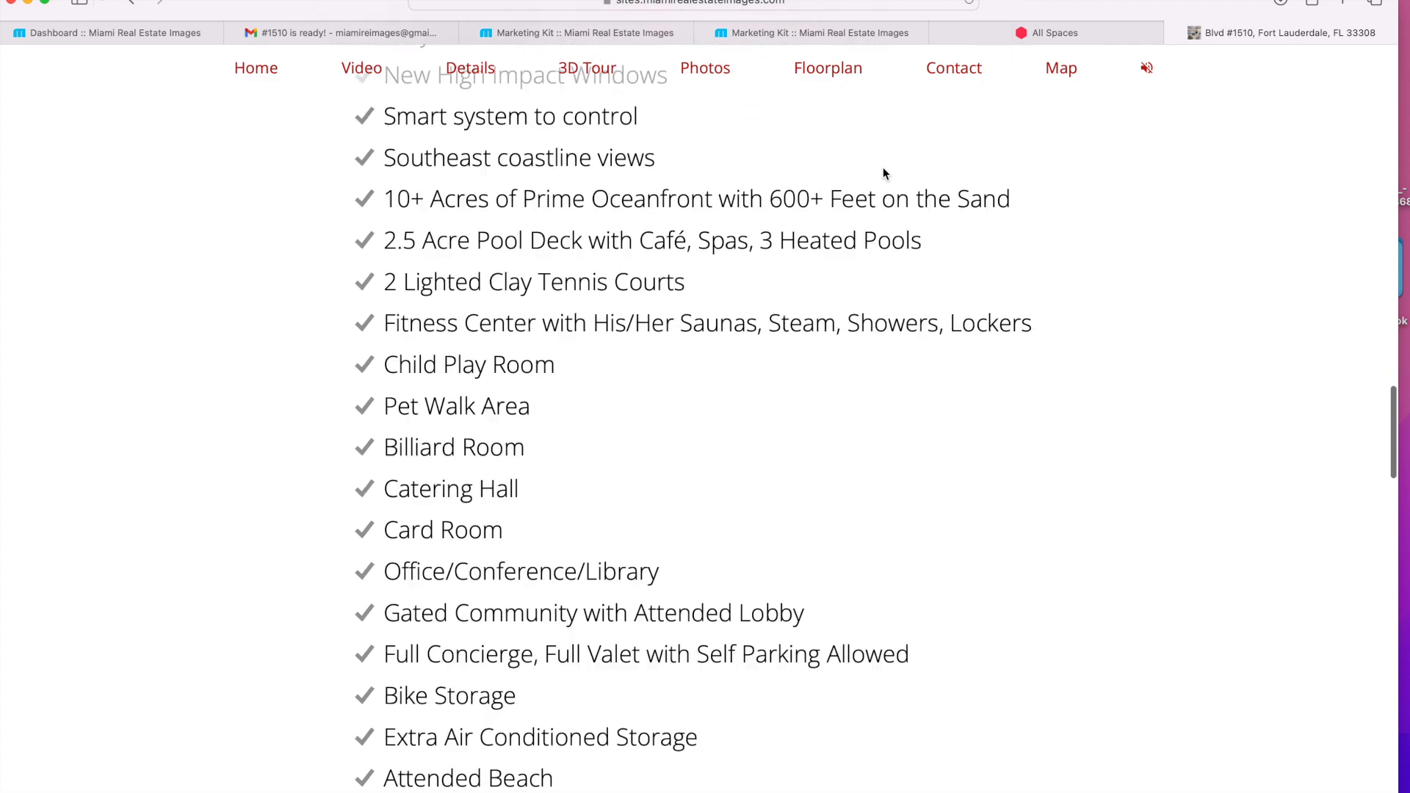
scroll(883, 173, down, 10)
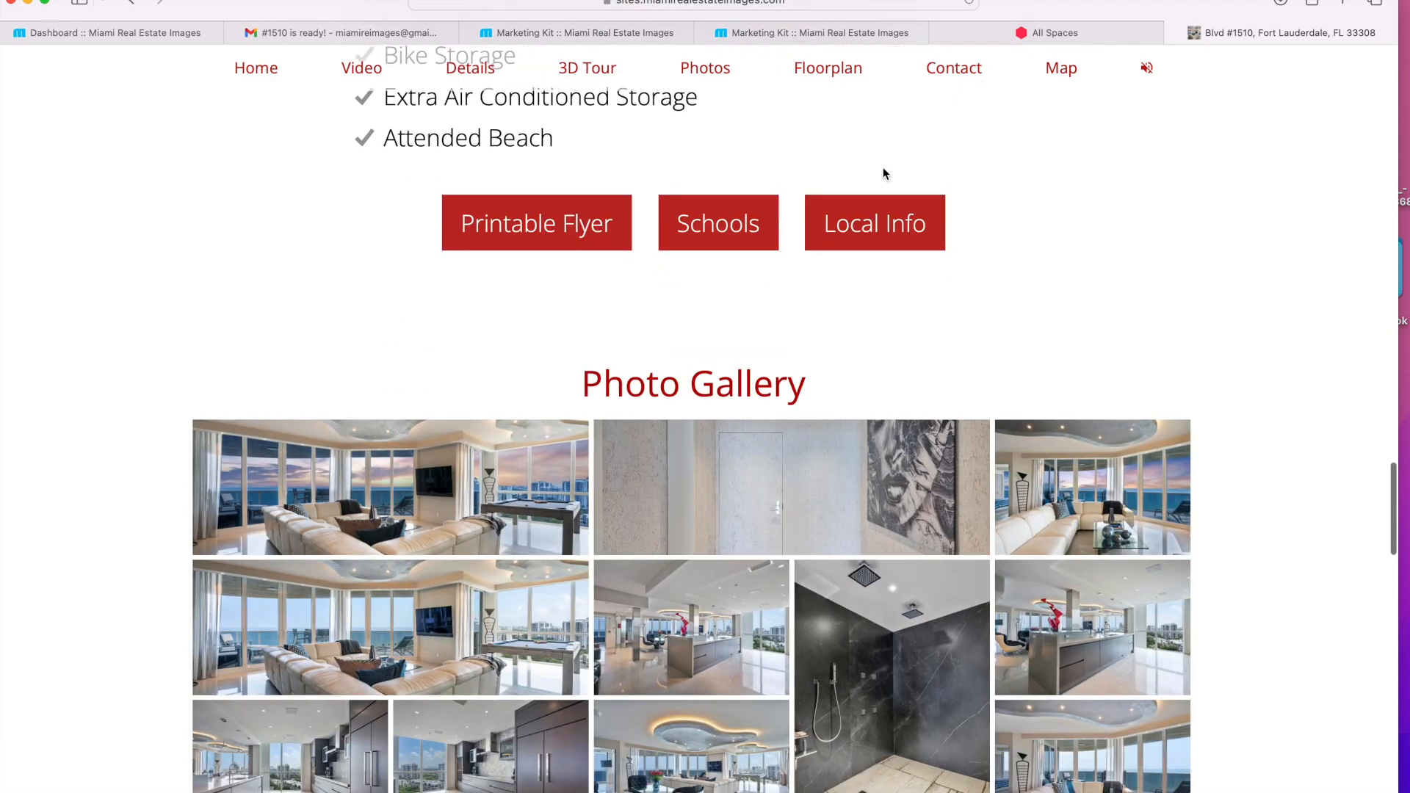
scroll(883, 174, down, 14)
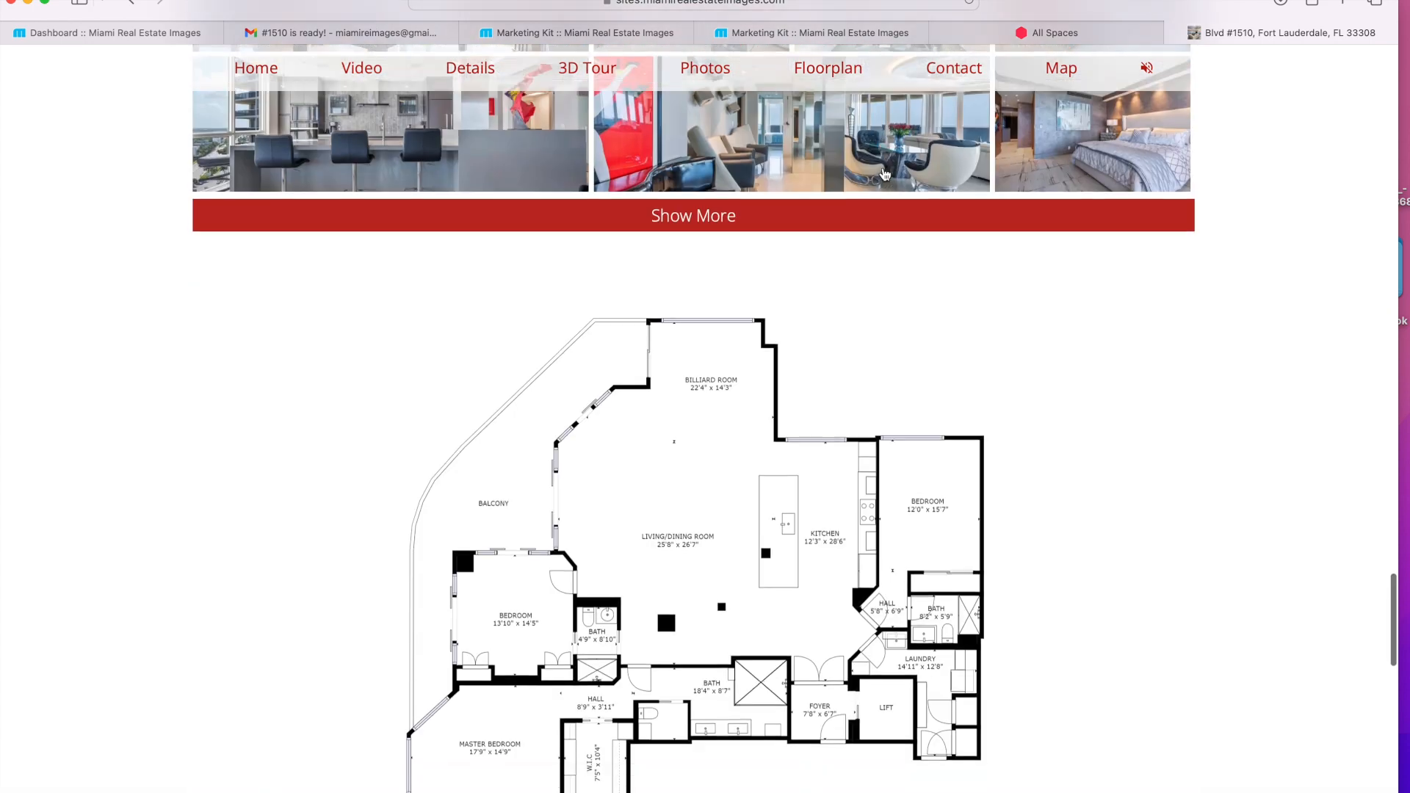
scroll(884, 174, down, 7)
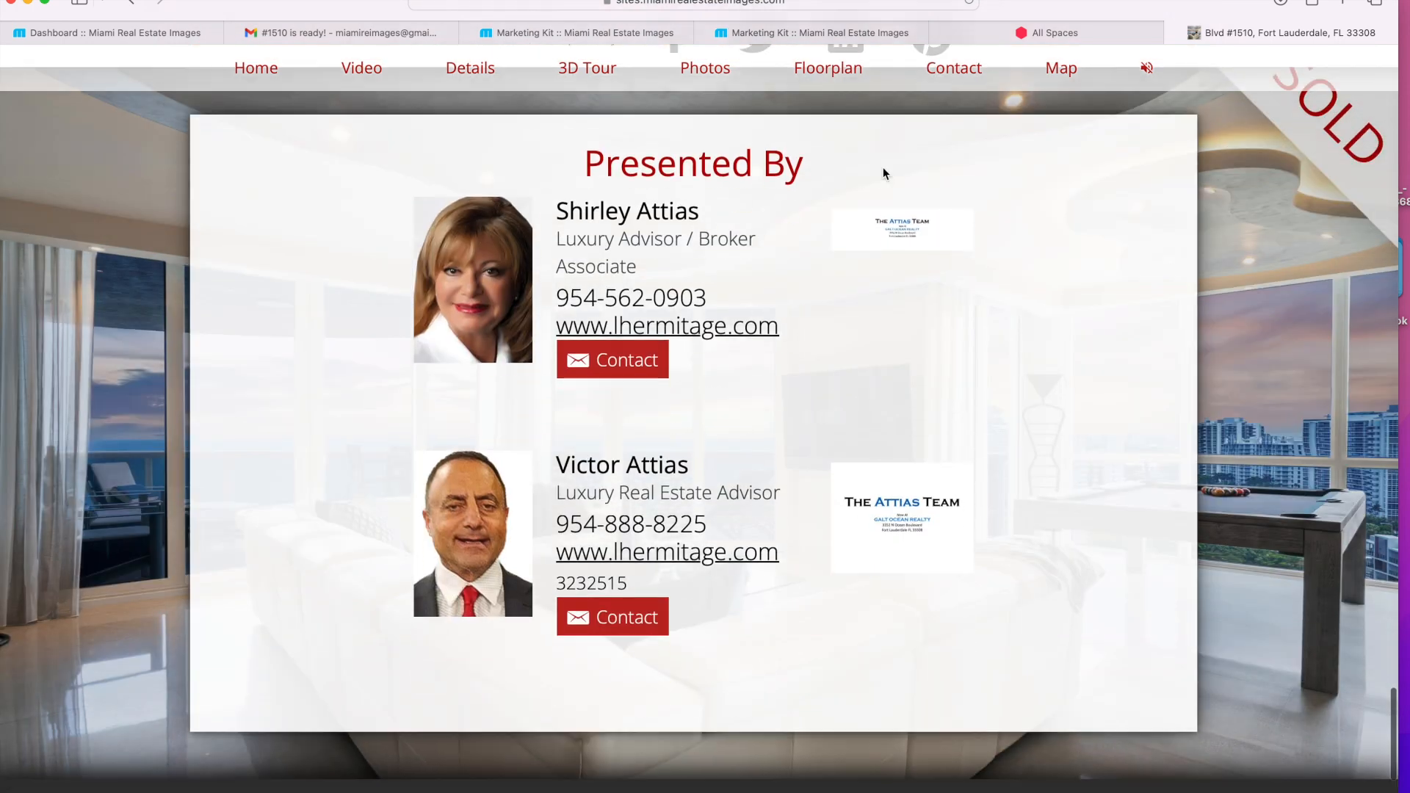
scroll(883, 173, up, 10)
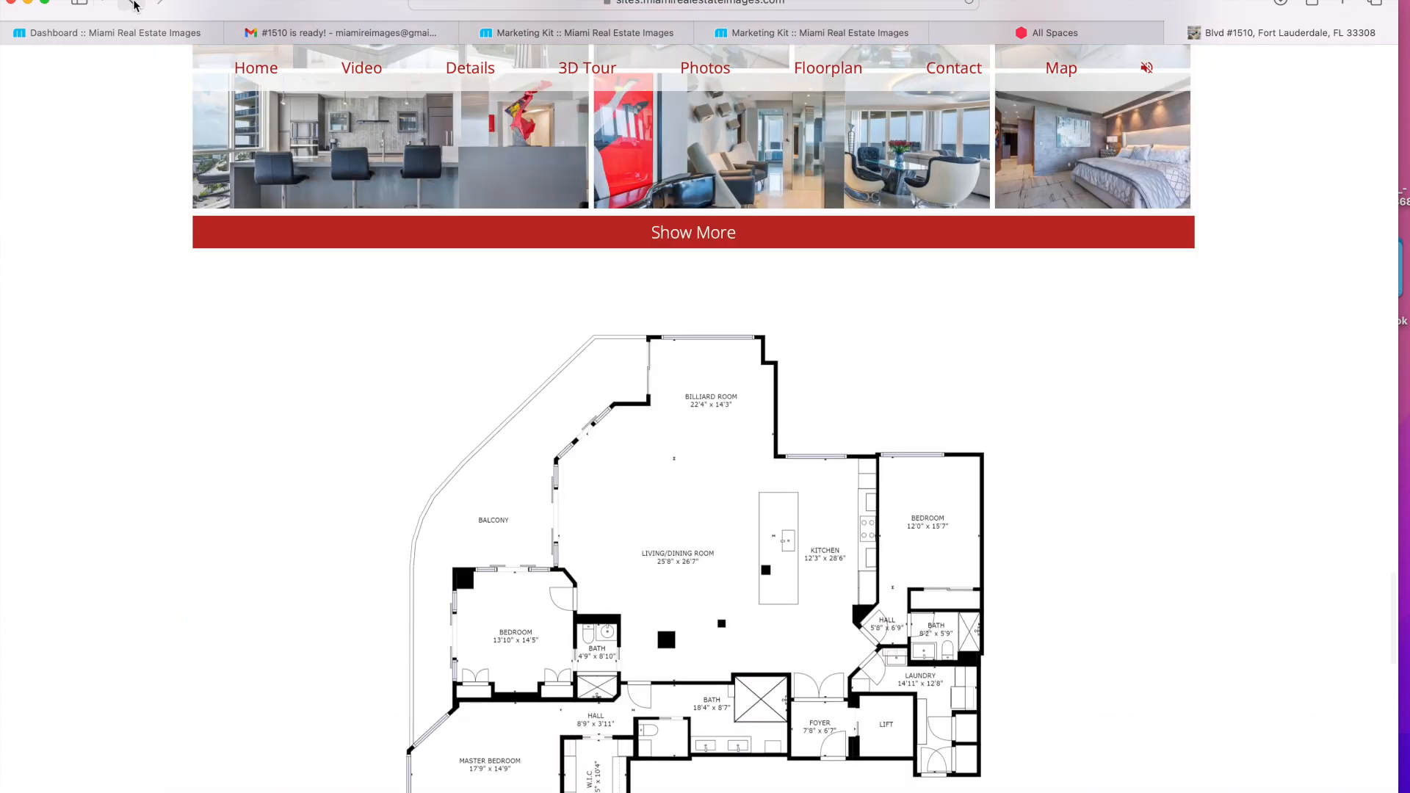
click(133, 3)
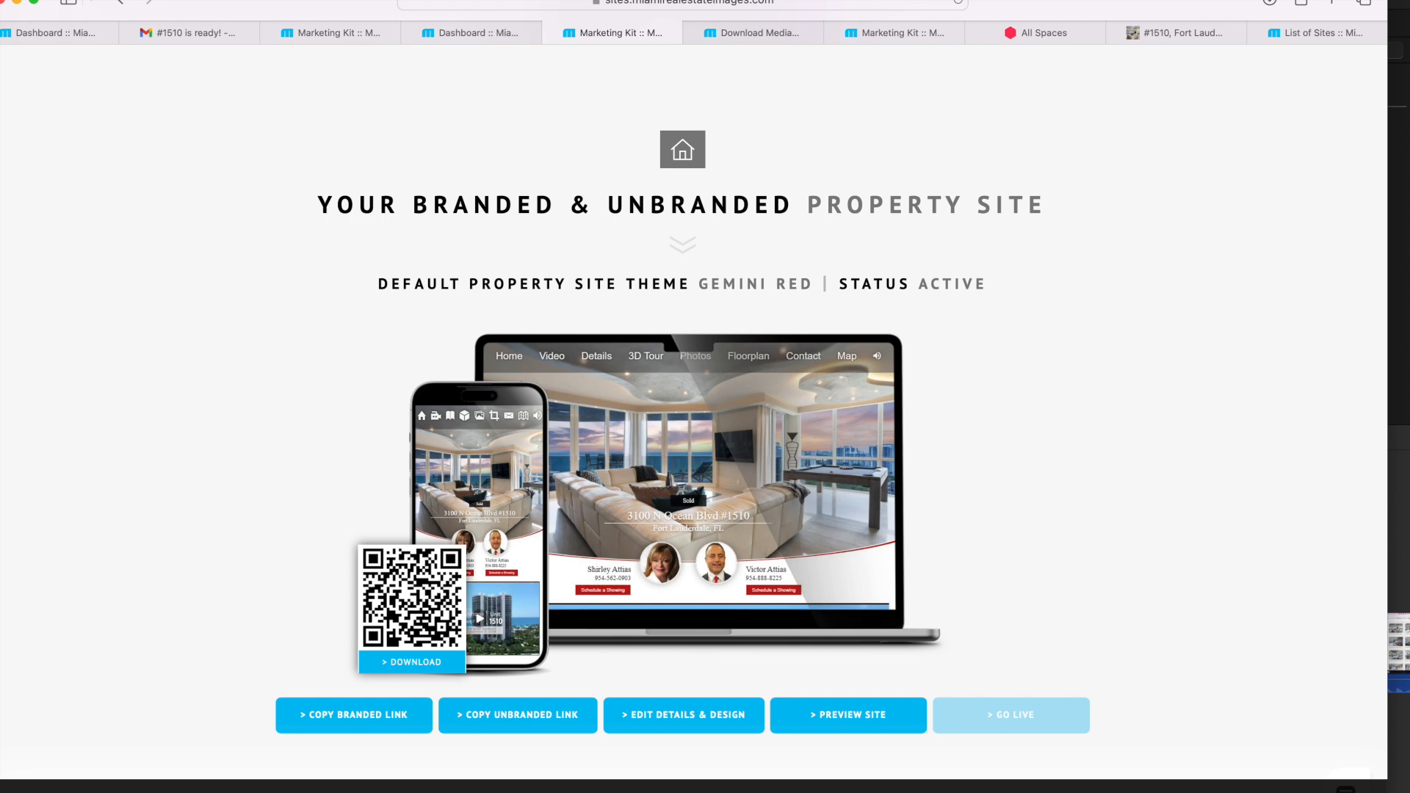
Look over the additional site themes Nova Black and Astrid 1 Black, and open the preview of the default Gemini Red property site
scroll(683, 411, down, 3)
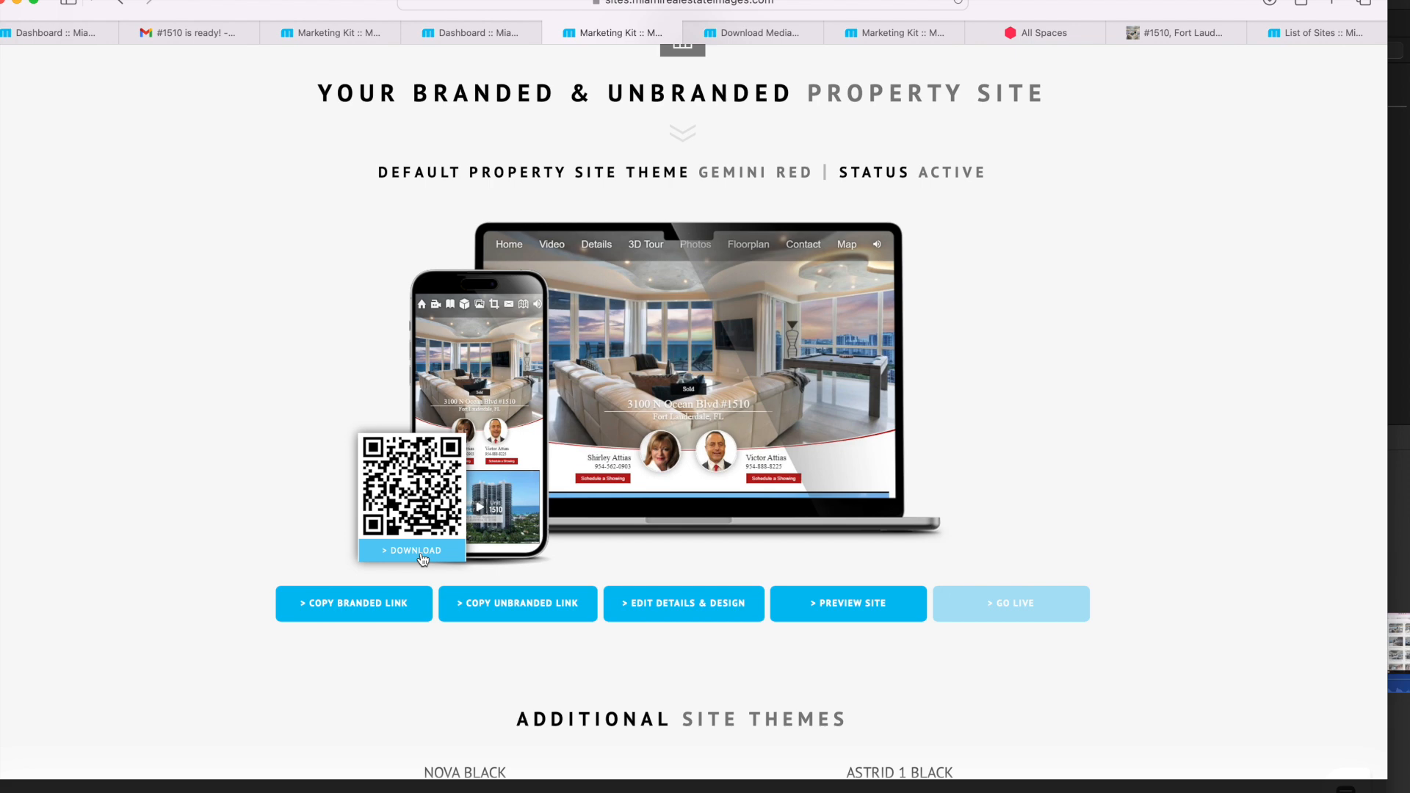
scroll(422, 560, down, 2)
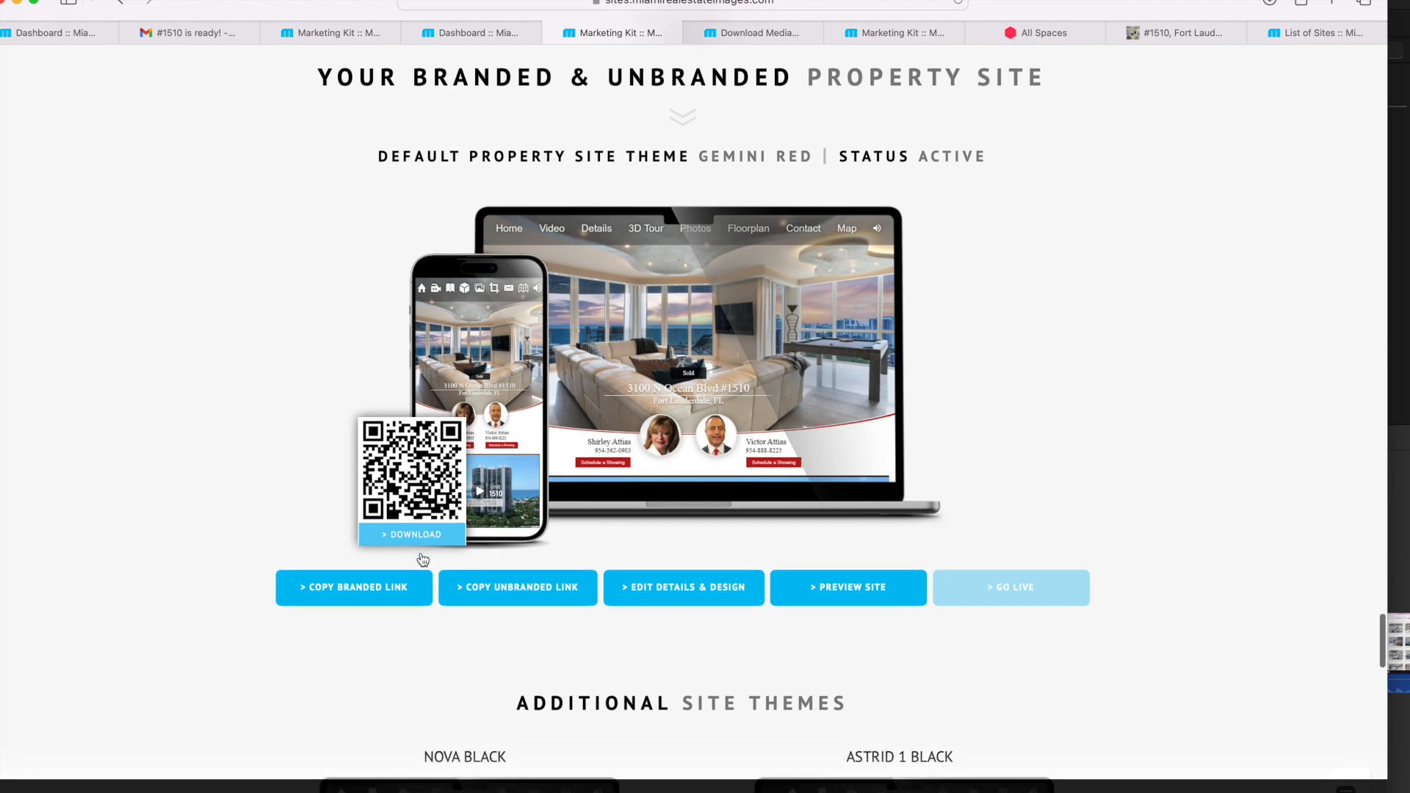
scroll(424, 559, down, 4)
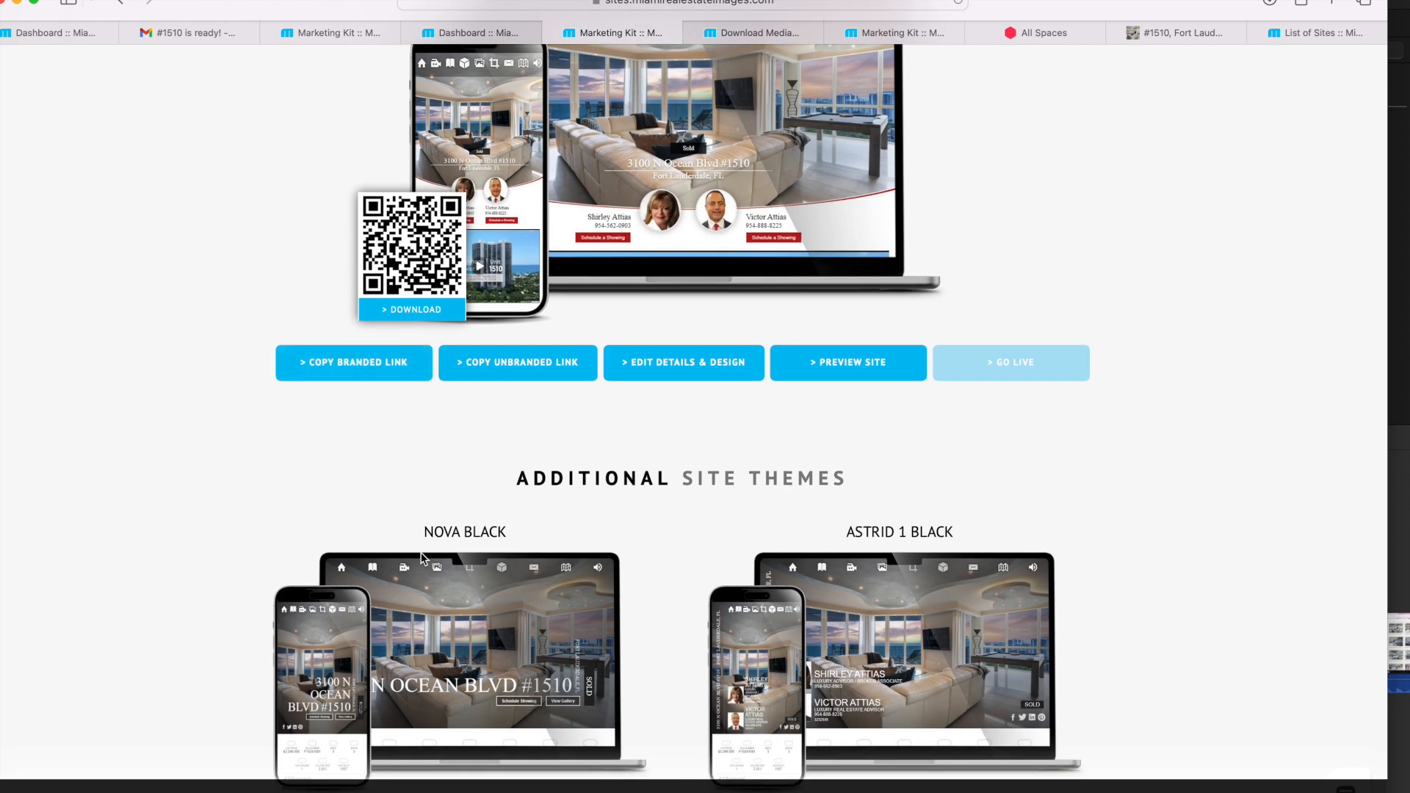
scroll(421, 553, down, 1)
scroll(421, 553, up, 2)
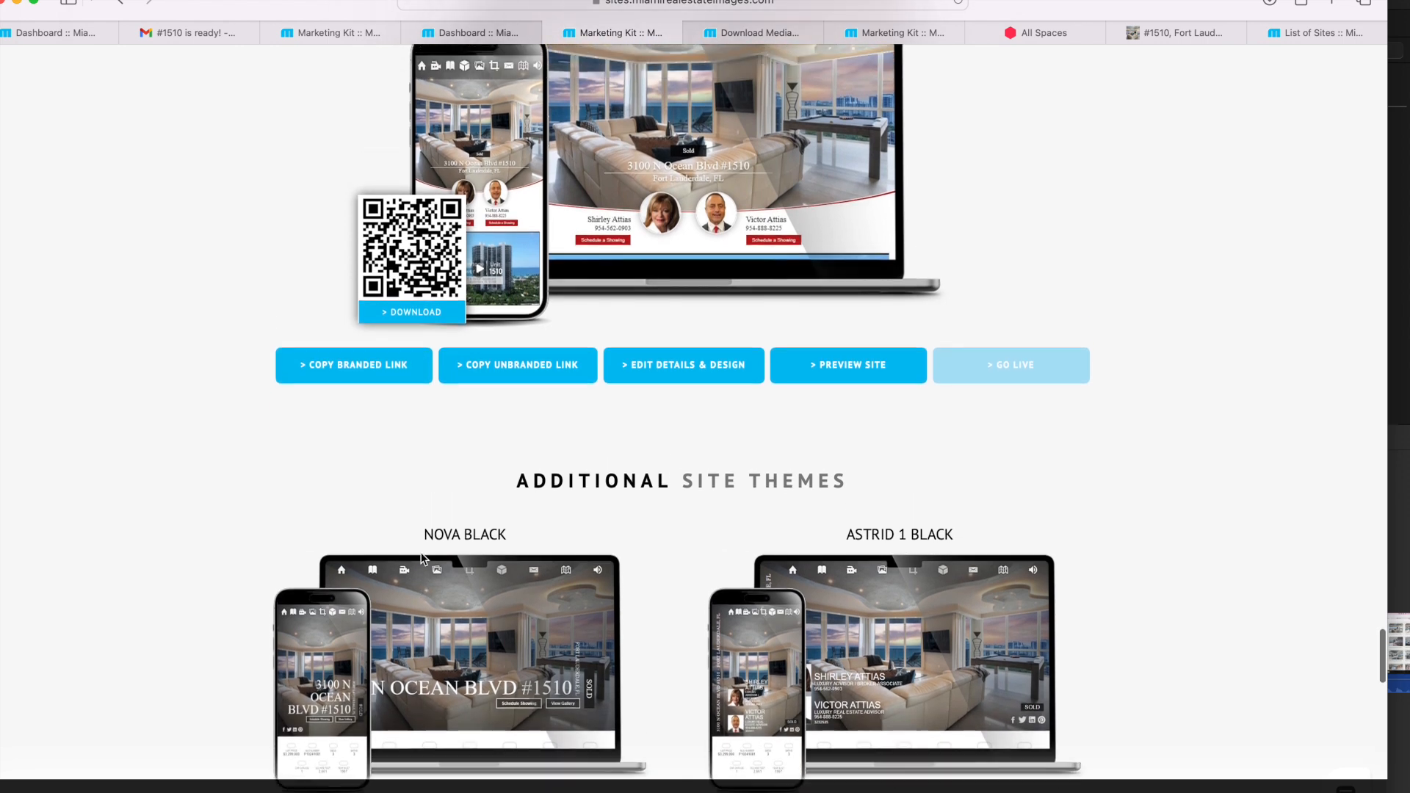
scroll(420, 552, up, 2)
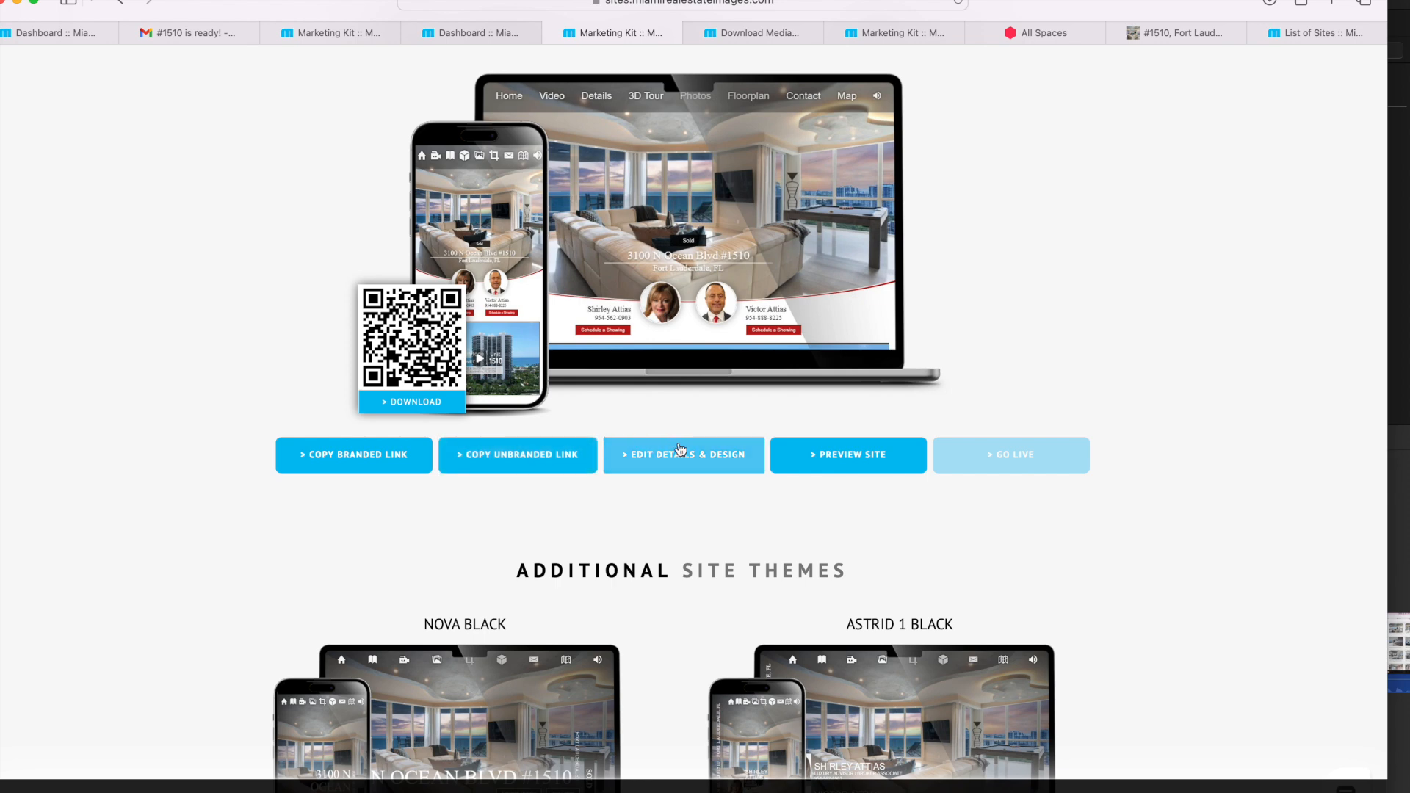
click(814, 465)
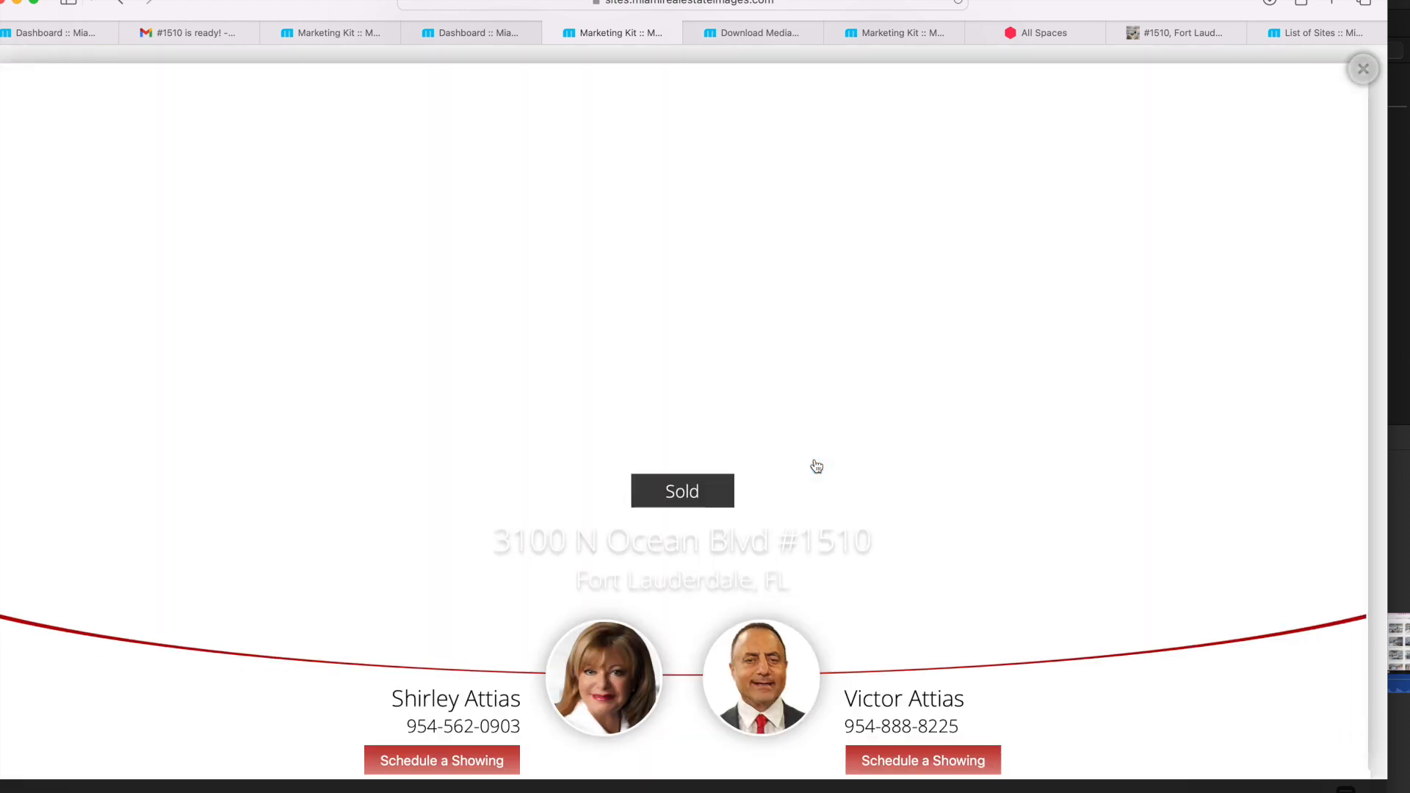
Examine the Gemini Red property site preview from the header through video, details, photos and floor plan to the agent contacts and map
scroll(821, 397, down, 2)
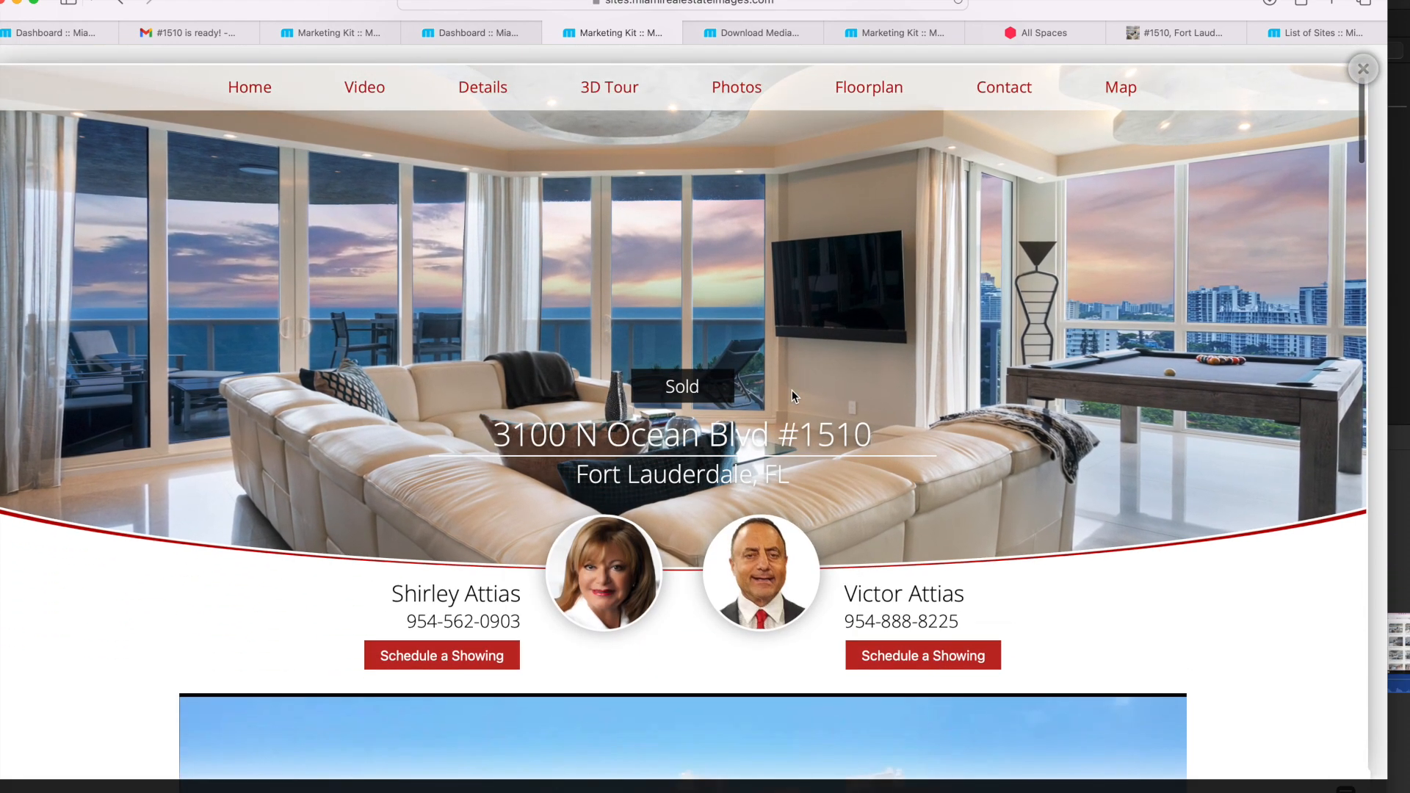
scroll(792, 394, up, 3)
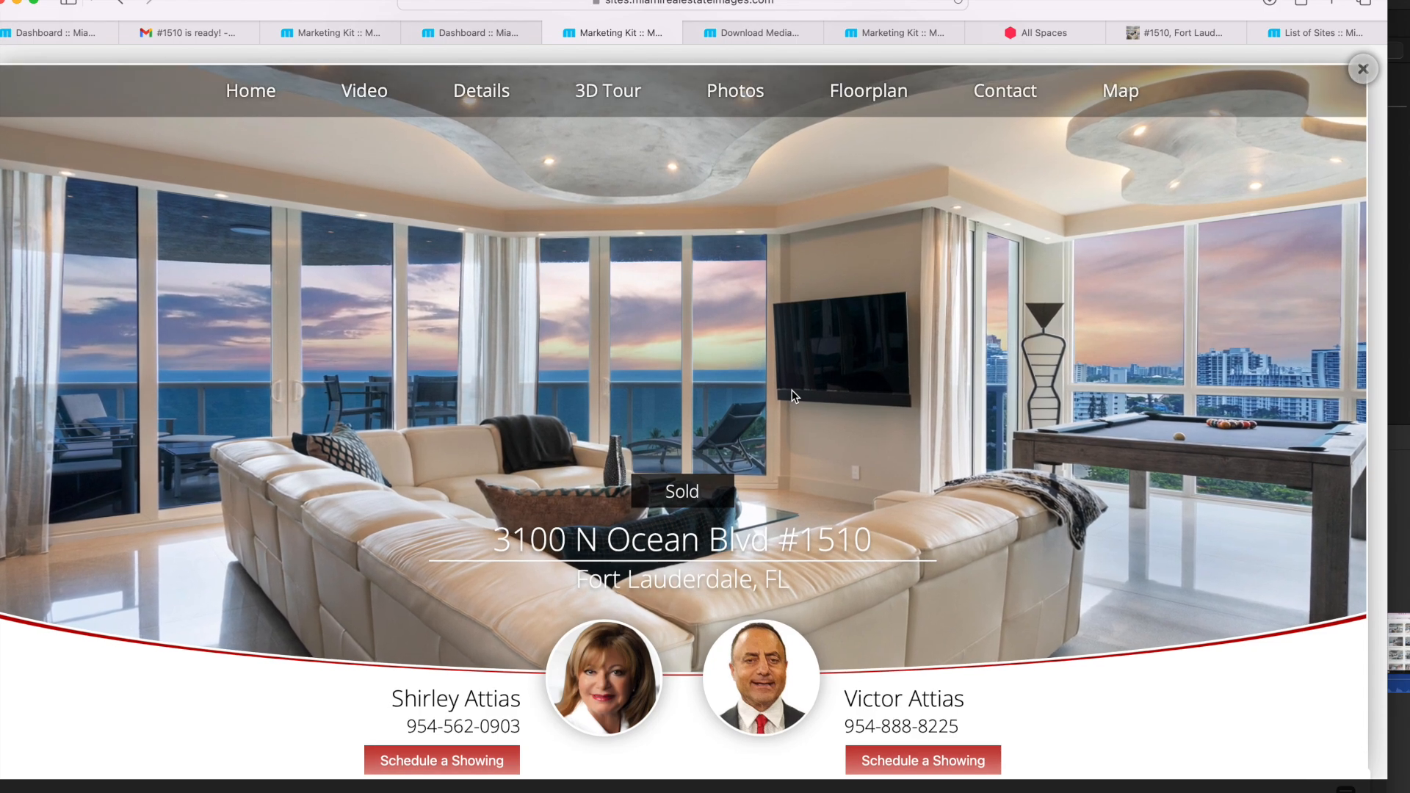
scroll(792, 390, down, 10)
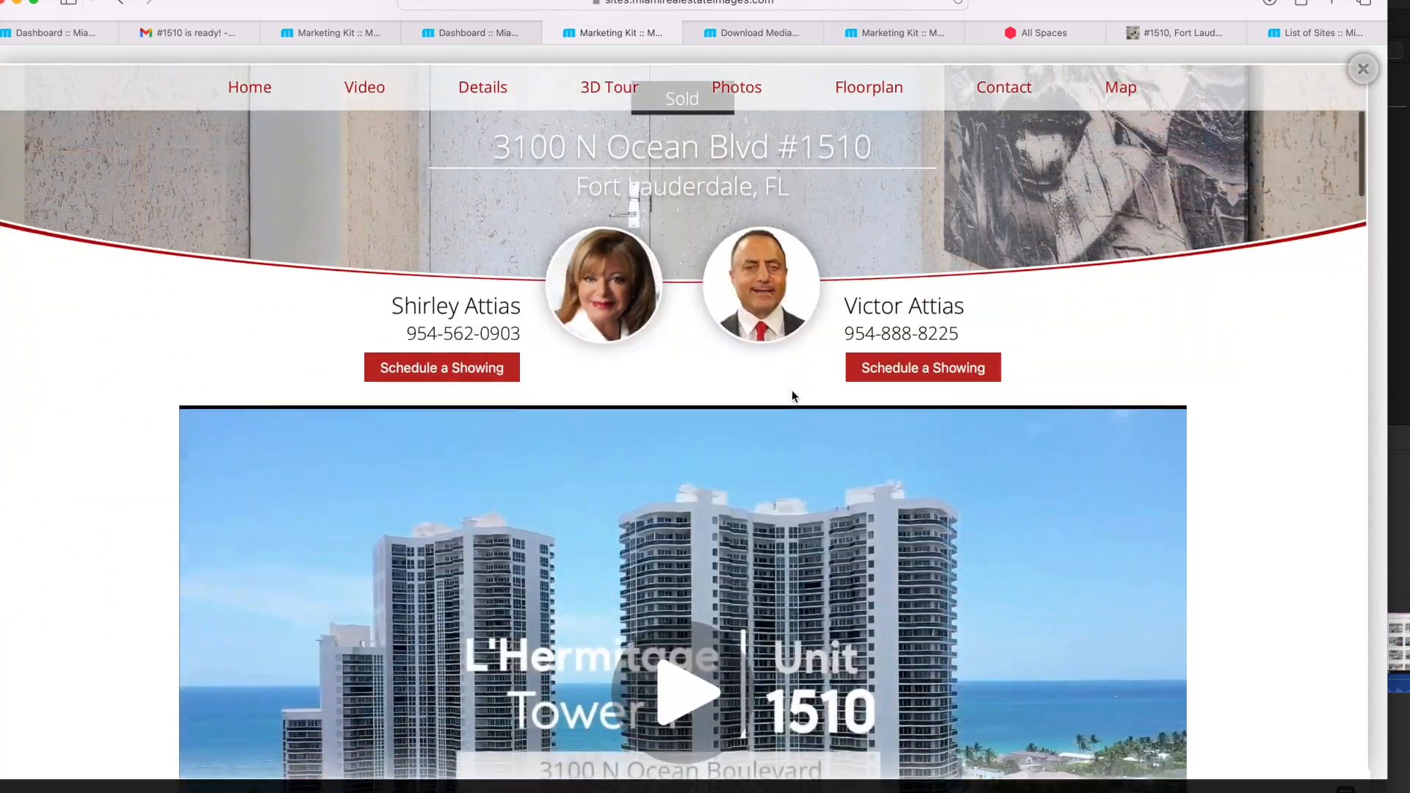
scroll(791, 395, down, 8)
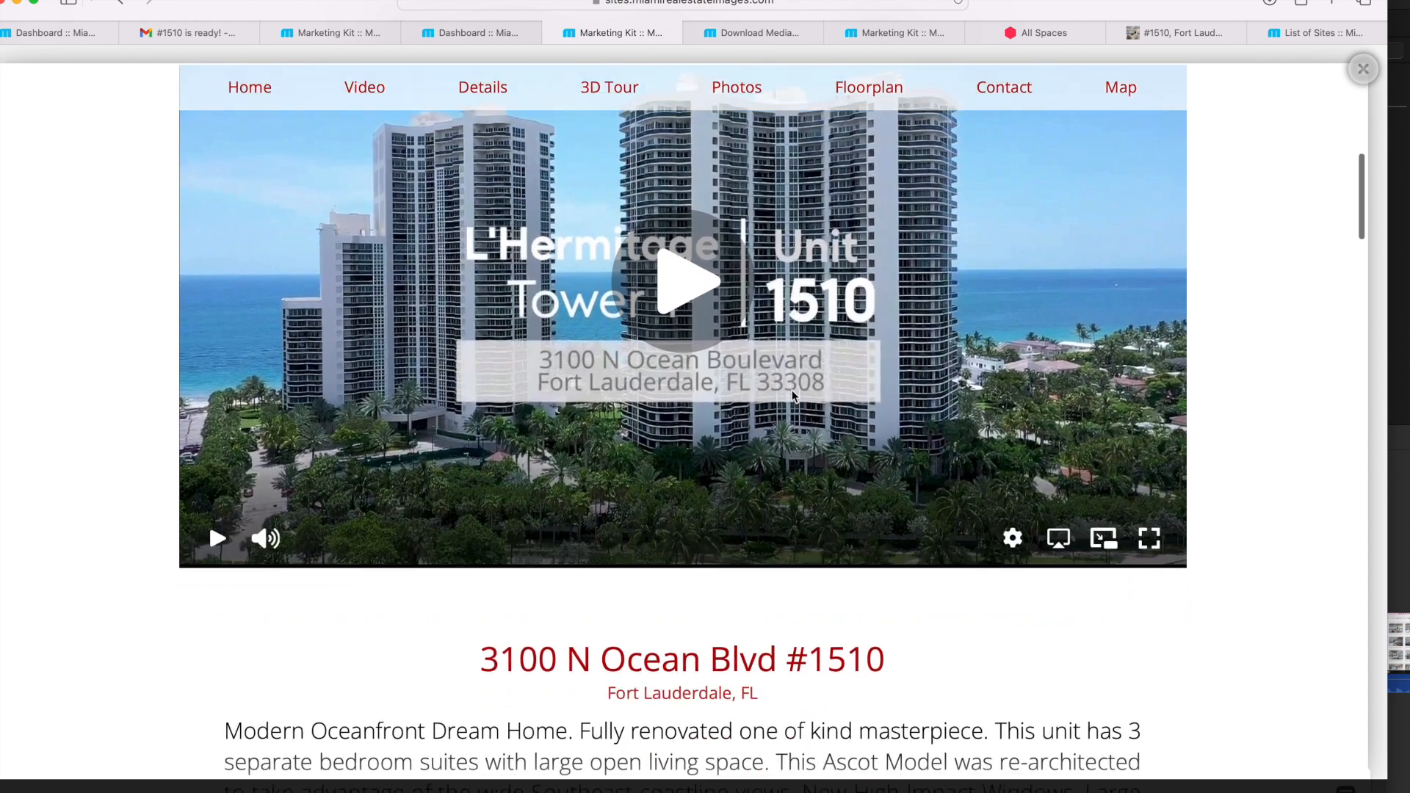
scroll(793, 394, down, 6)
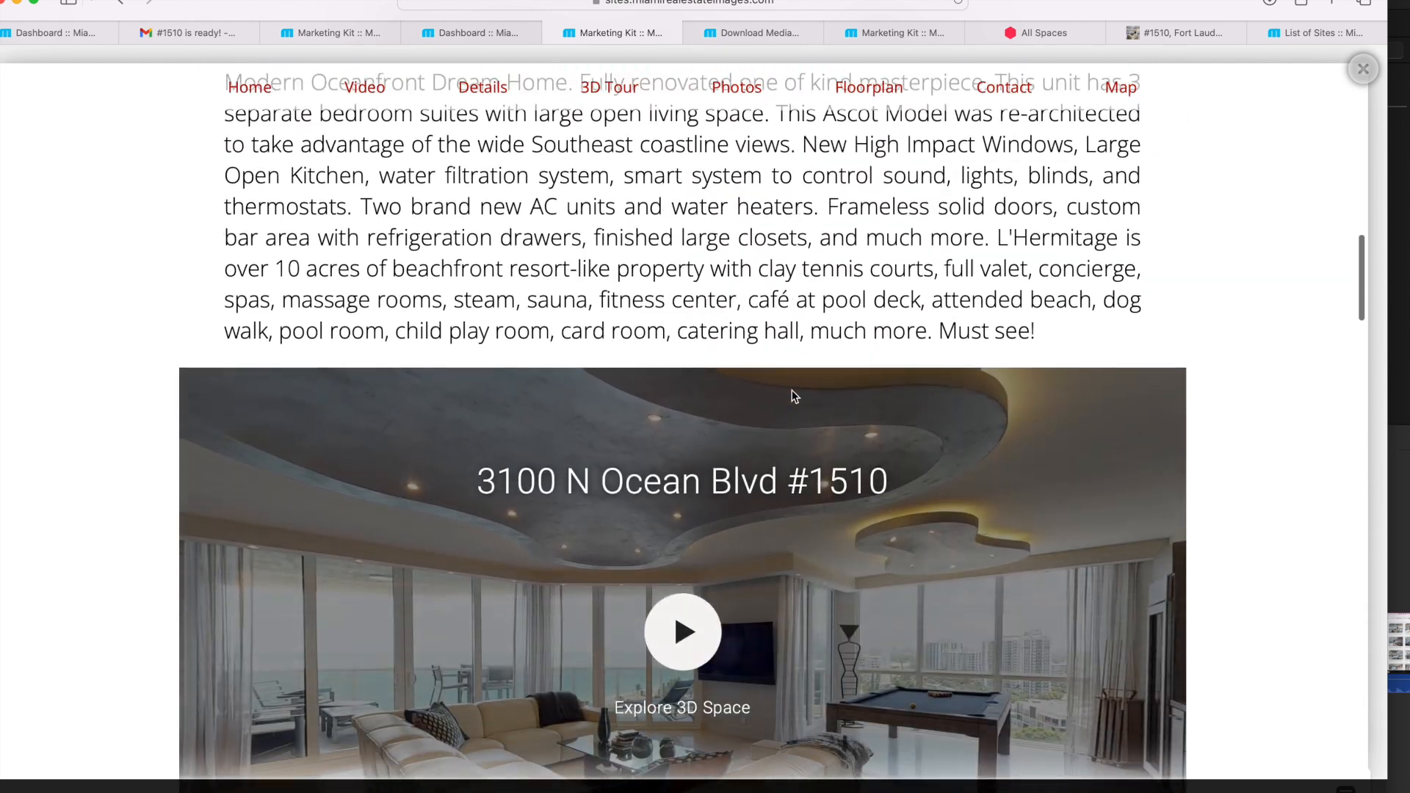
scroll(792, 390, down, 2)
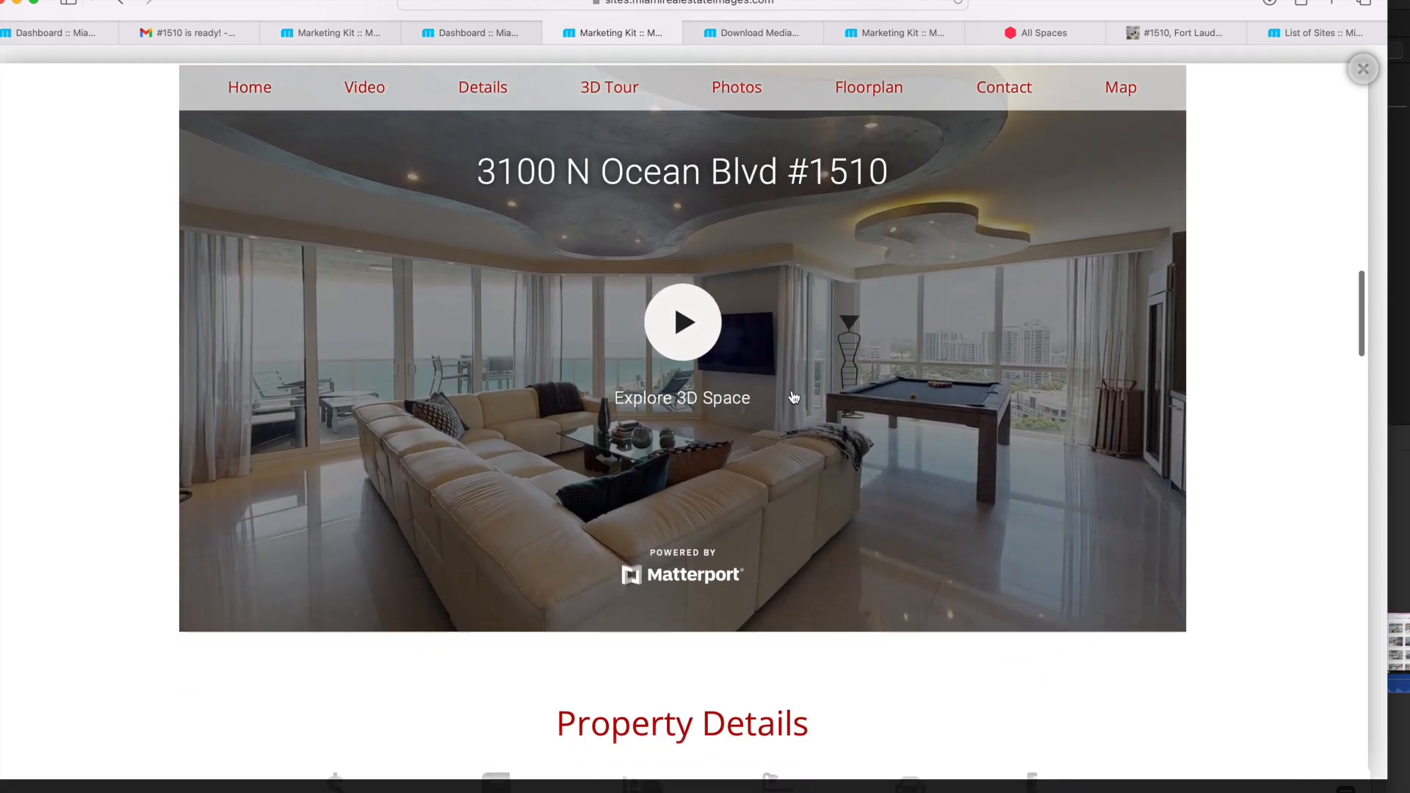
scroll(794, 397, down, 10)
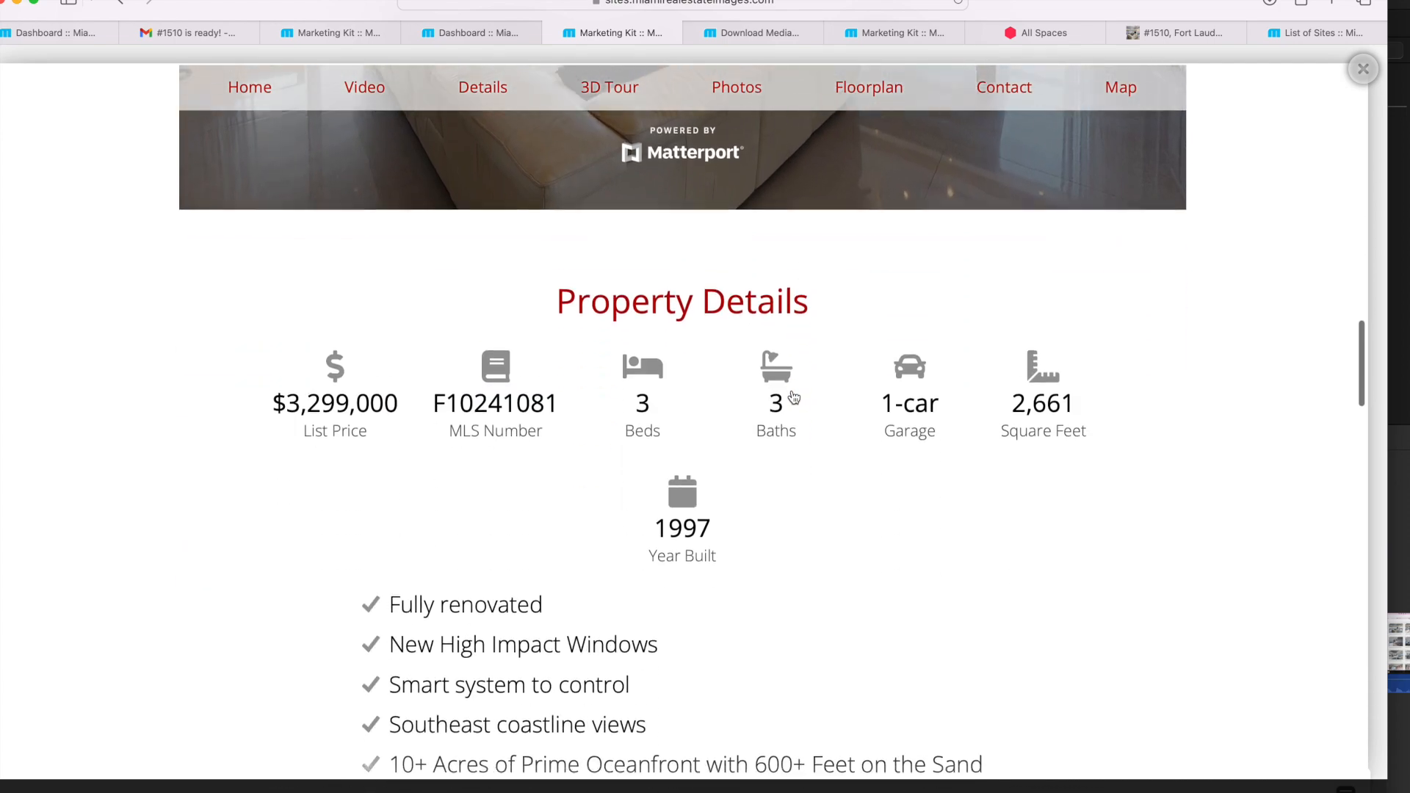
scroll(794, 397, down, 15)
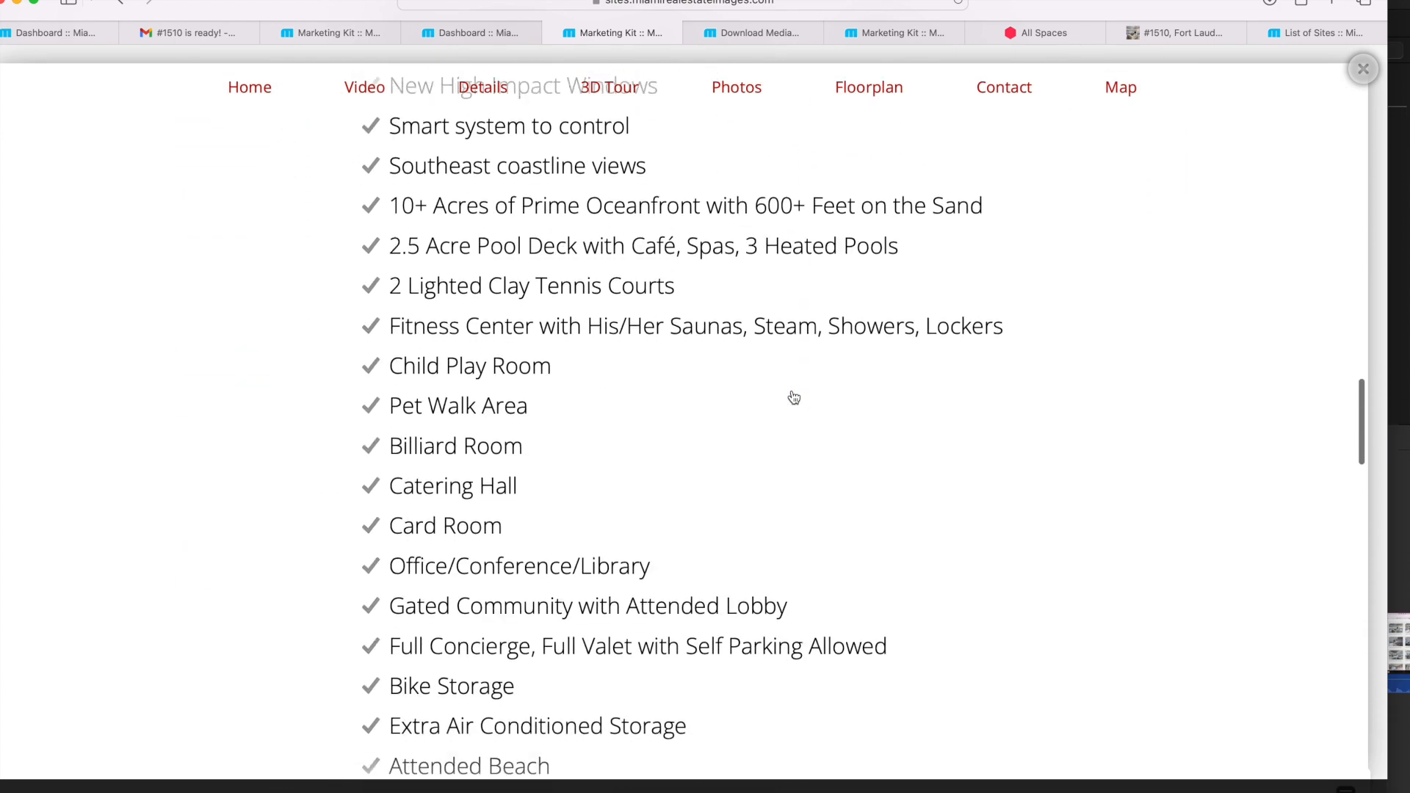
scroll(794, 397, down, 10)
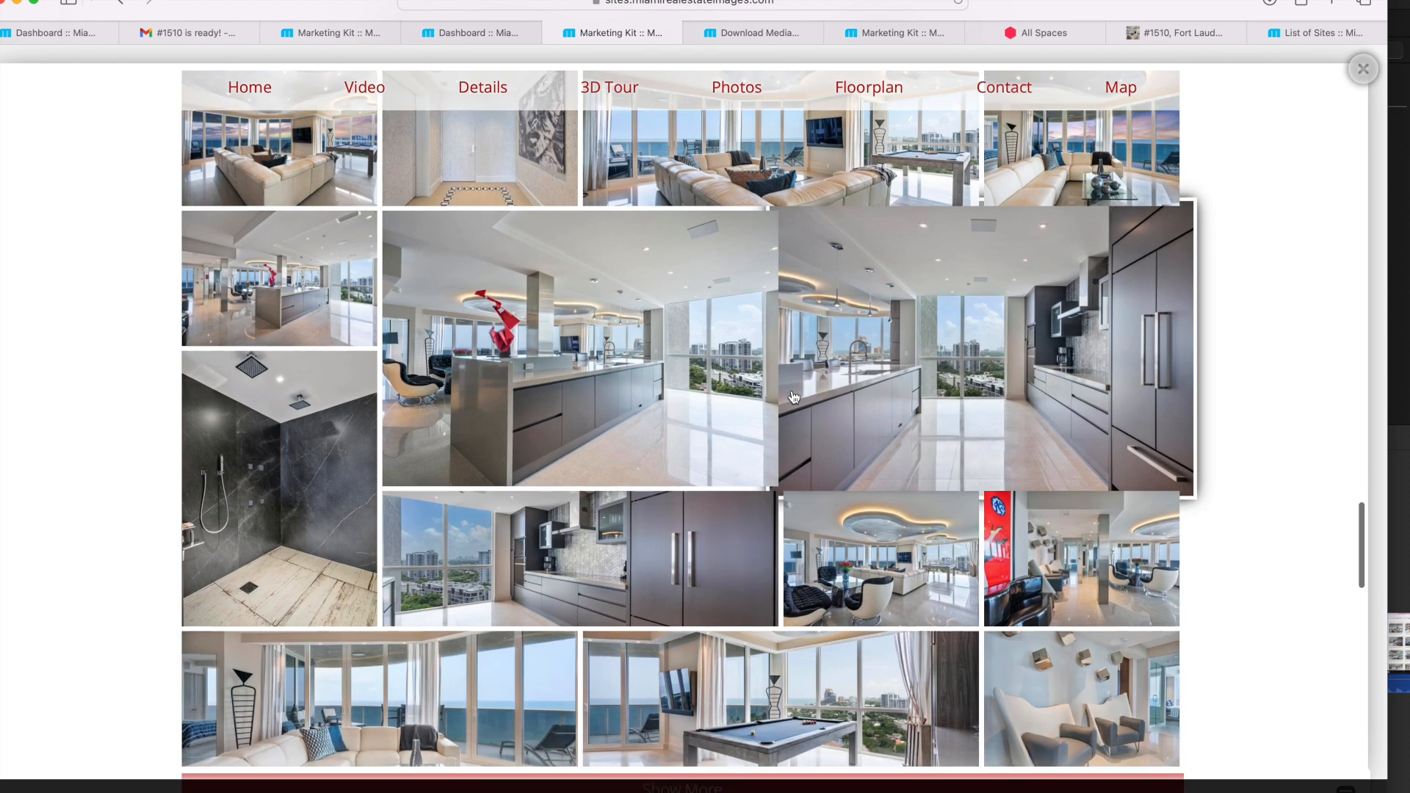
scroll(792, 397, down, 5)
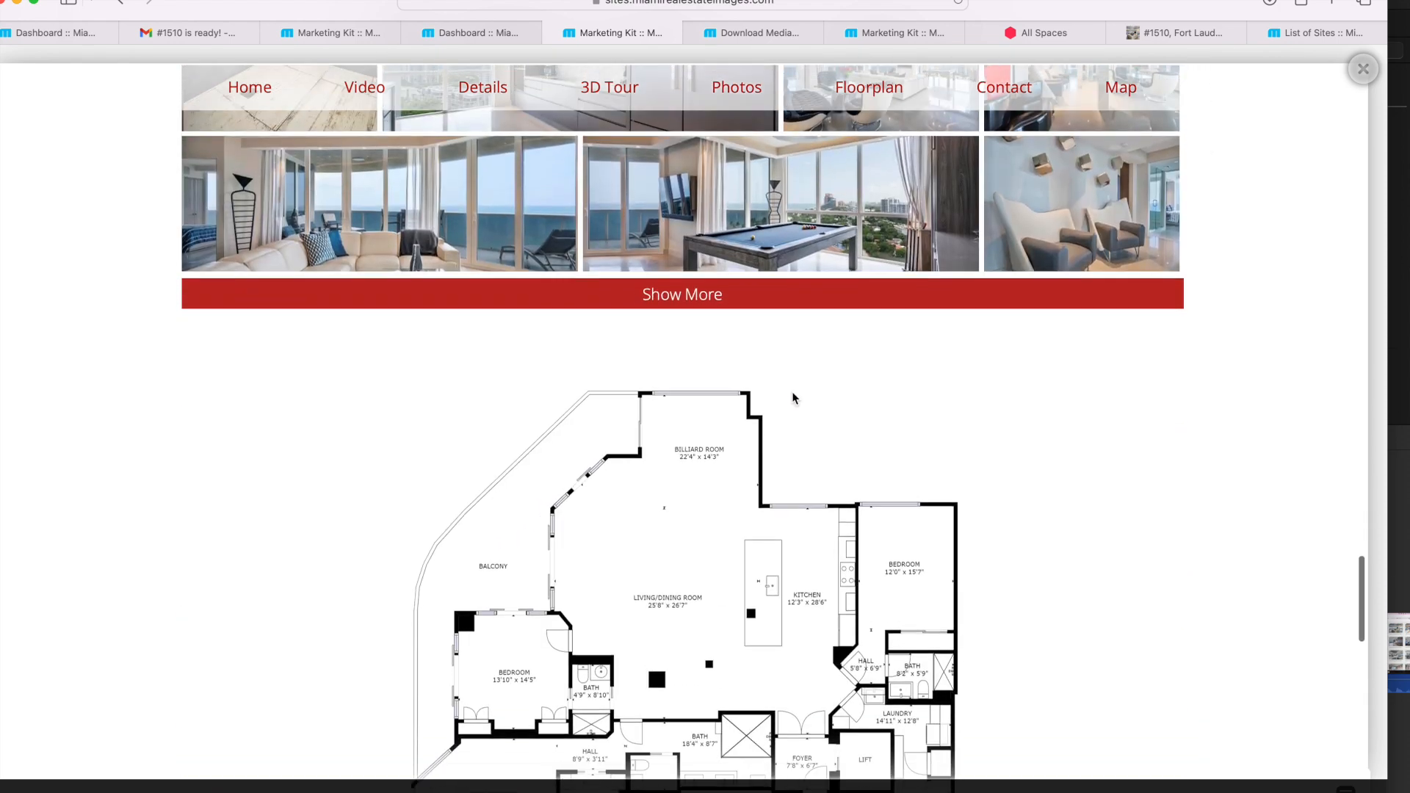
scroll(793, 397, down, 13)
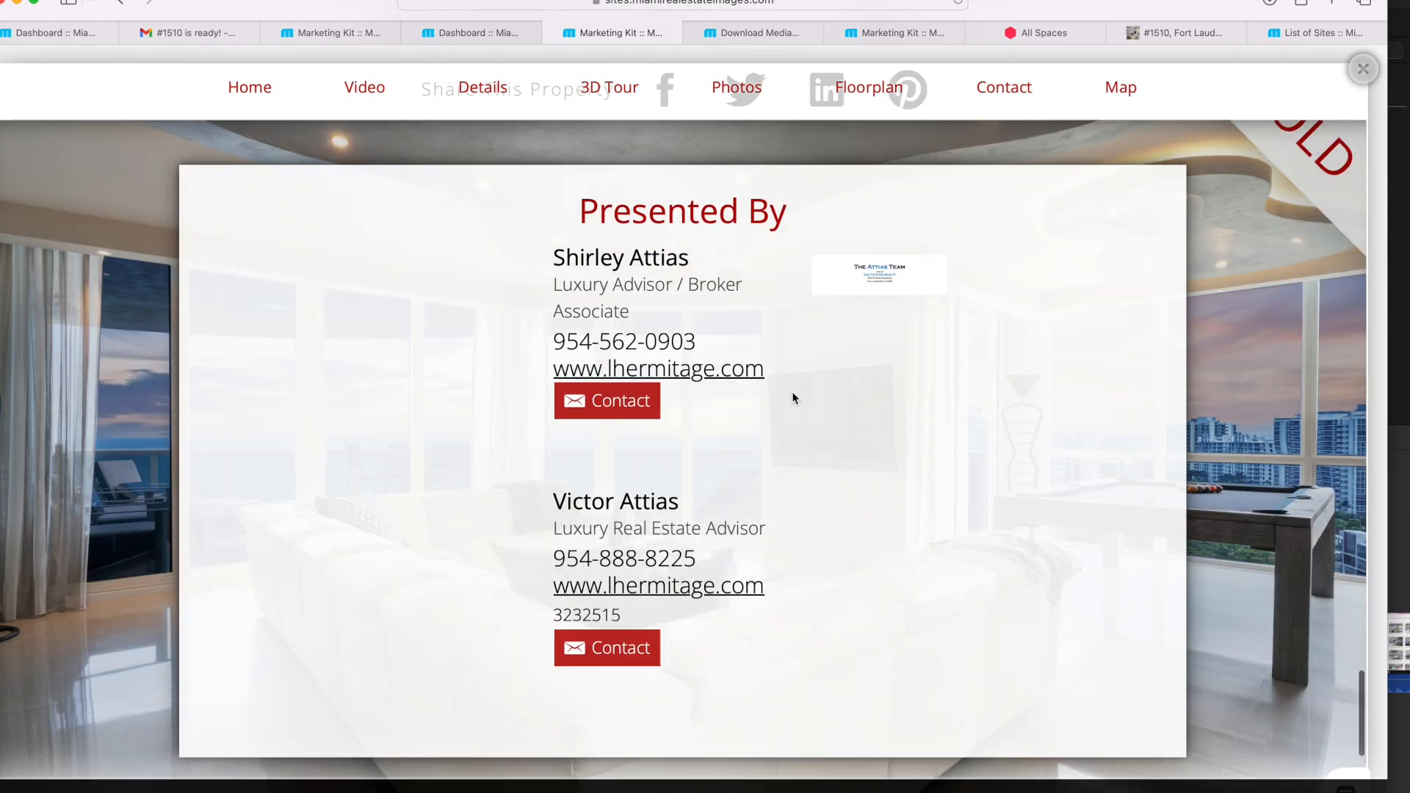
scroll(792, 398, down, 3)
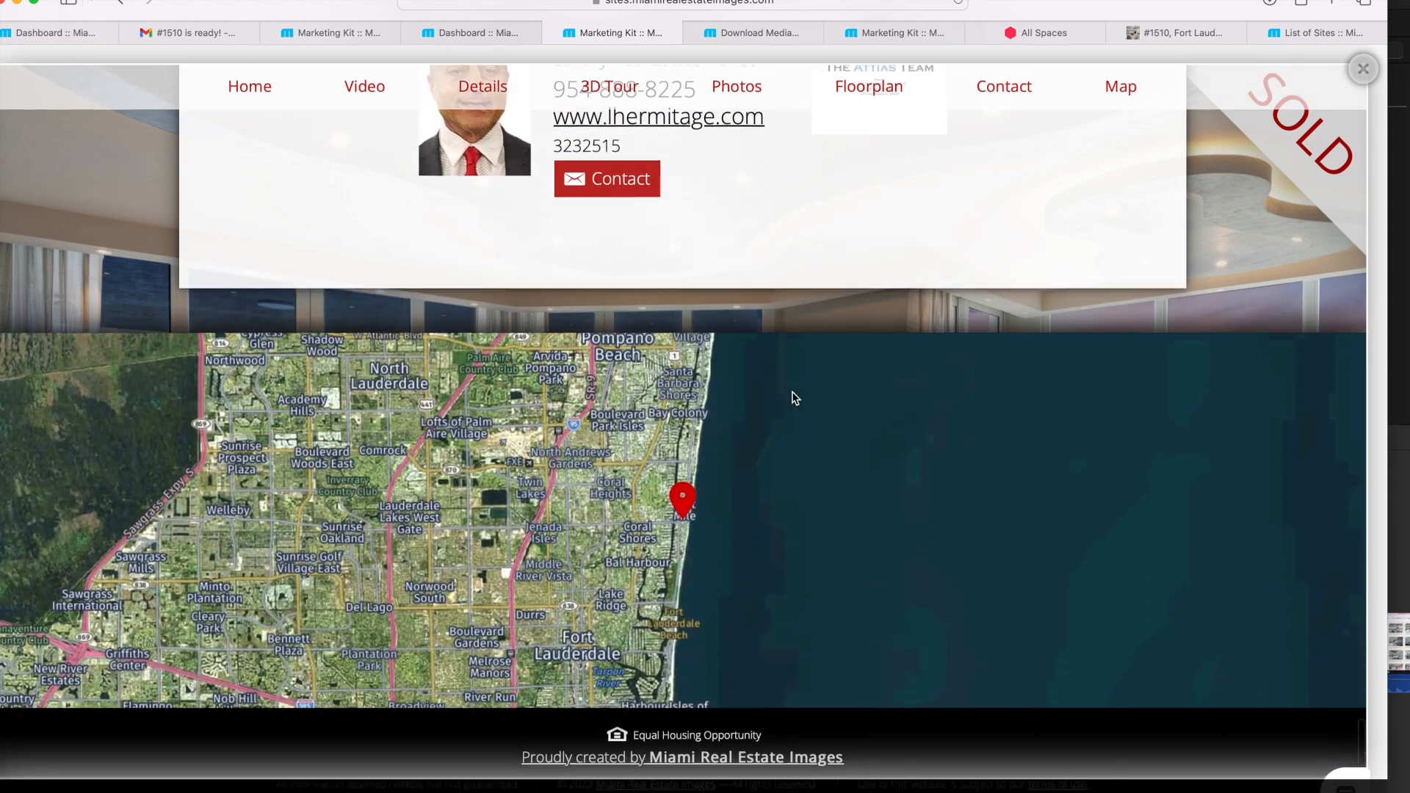
scroll(792, 398, up, 10)
Open the details and design editor of the default Vega Black property site from the marketing kit
scroll(792, 398, down, 6)
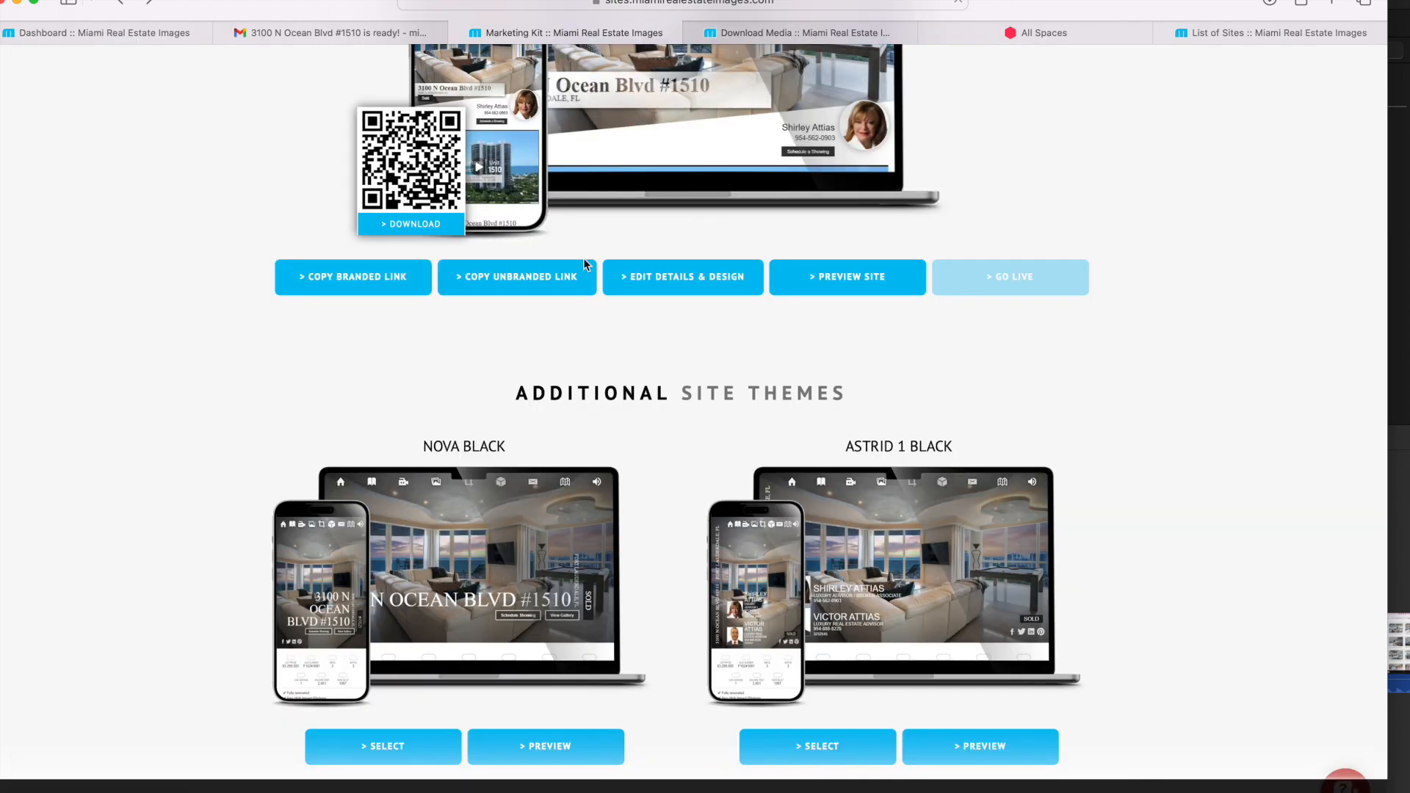
scroll(583, 258, up, 5)
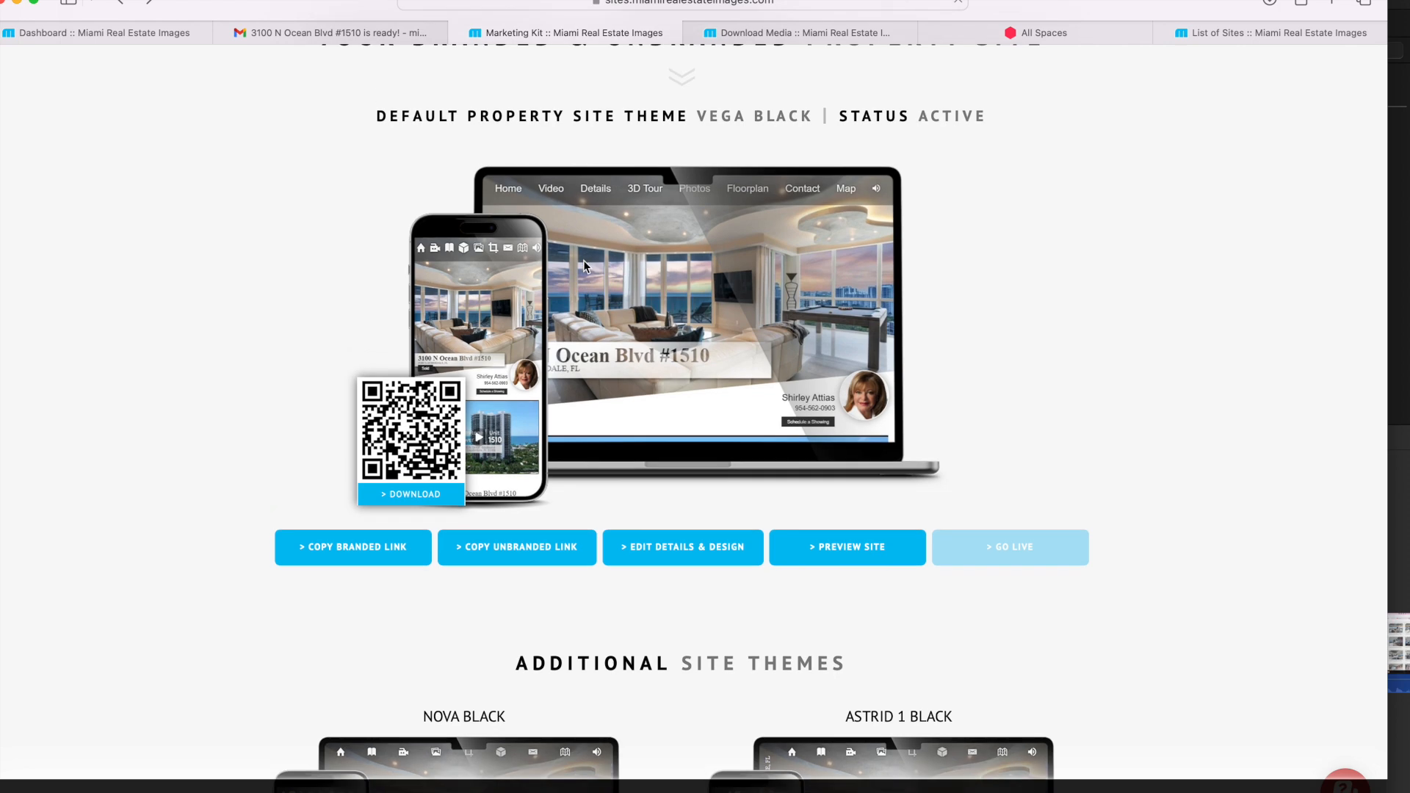
click(691, 545)
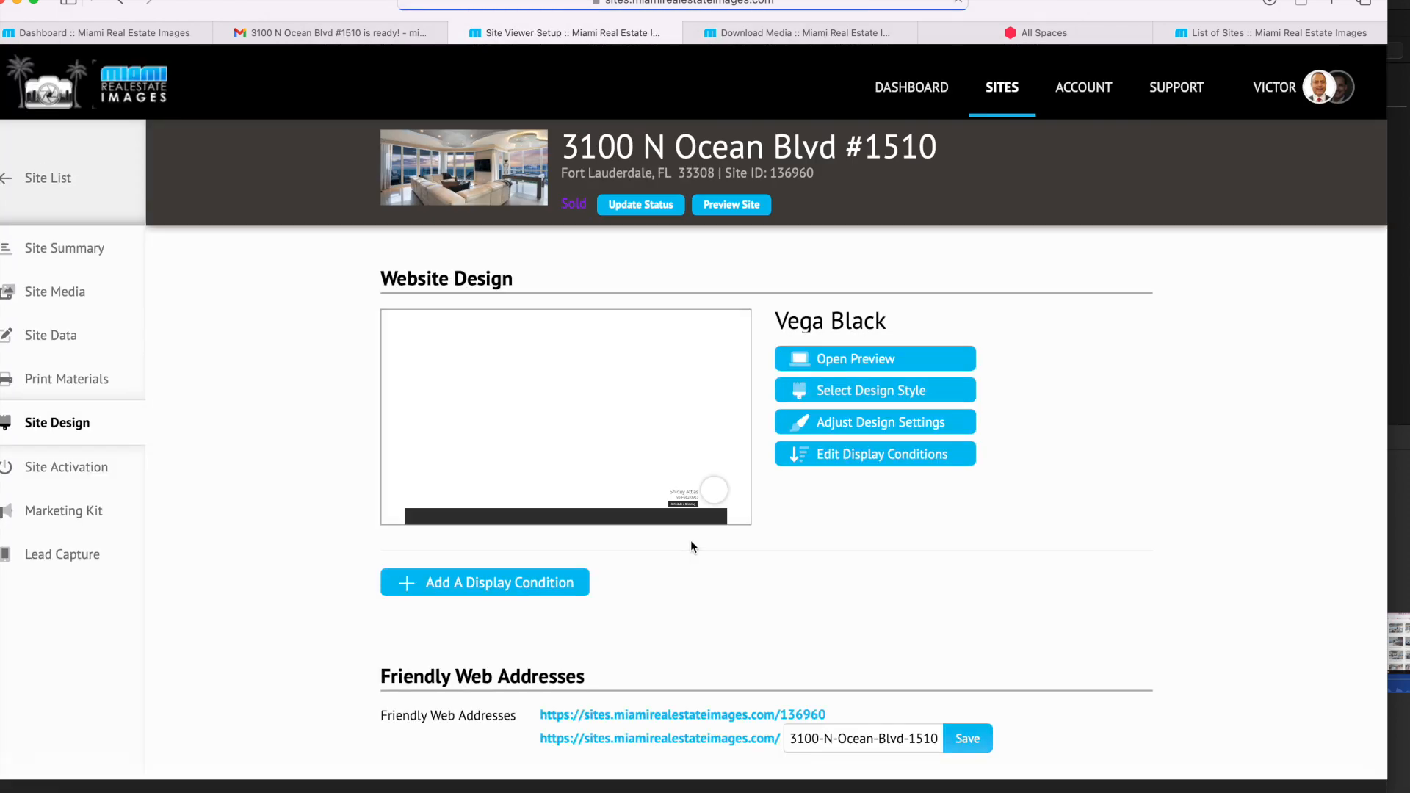
Browse the available design style series, including the Vega Series color variants, and leave the selection without choosing a new style
click(800, 406)
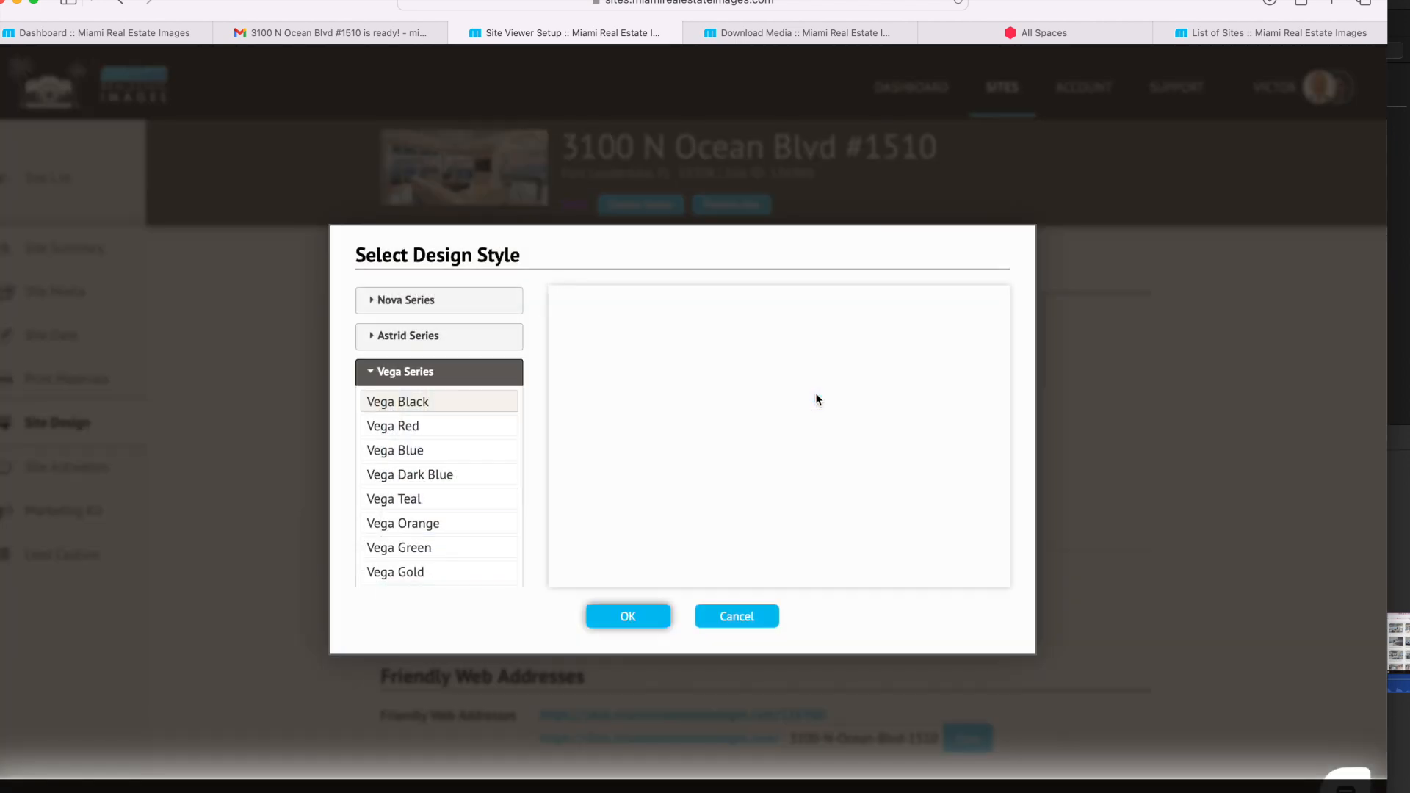
click(375, 373)
scroll(374, 375, down, 2)
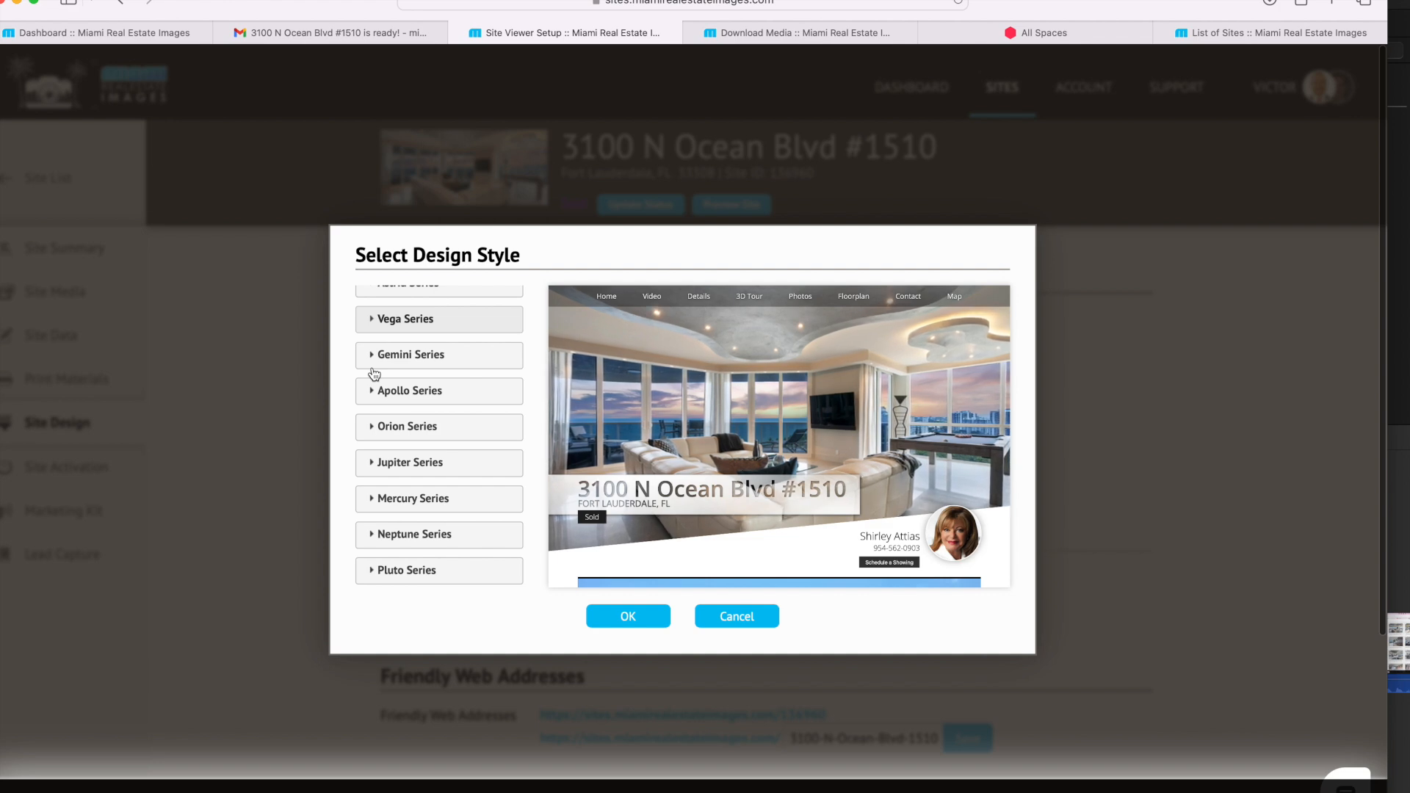
click(368, 323)
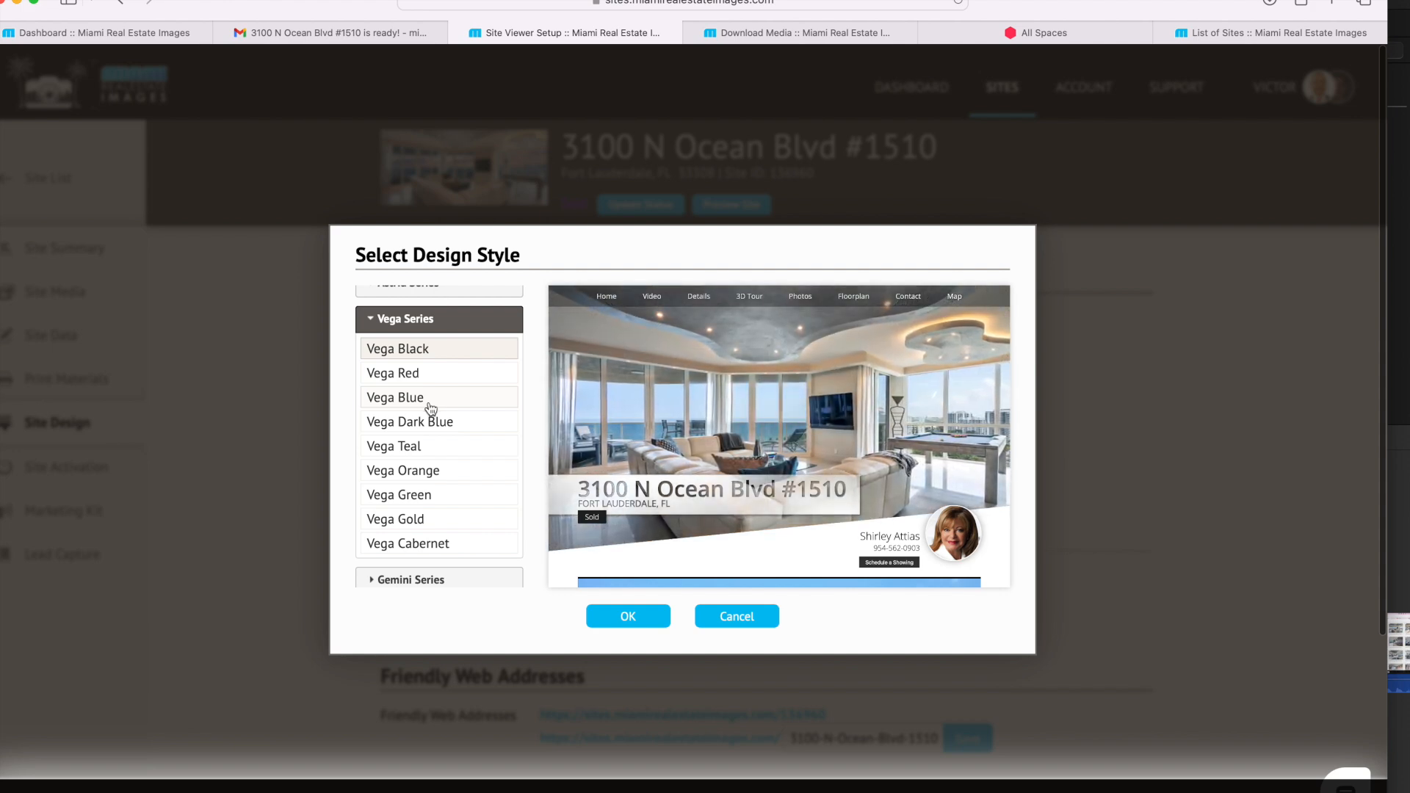
click(739, 611)
scroll(739, 612, down, 3)
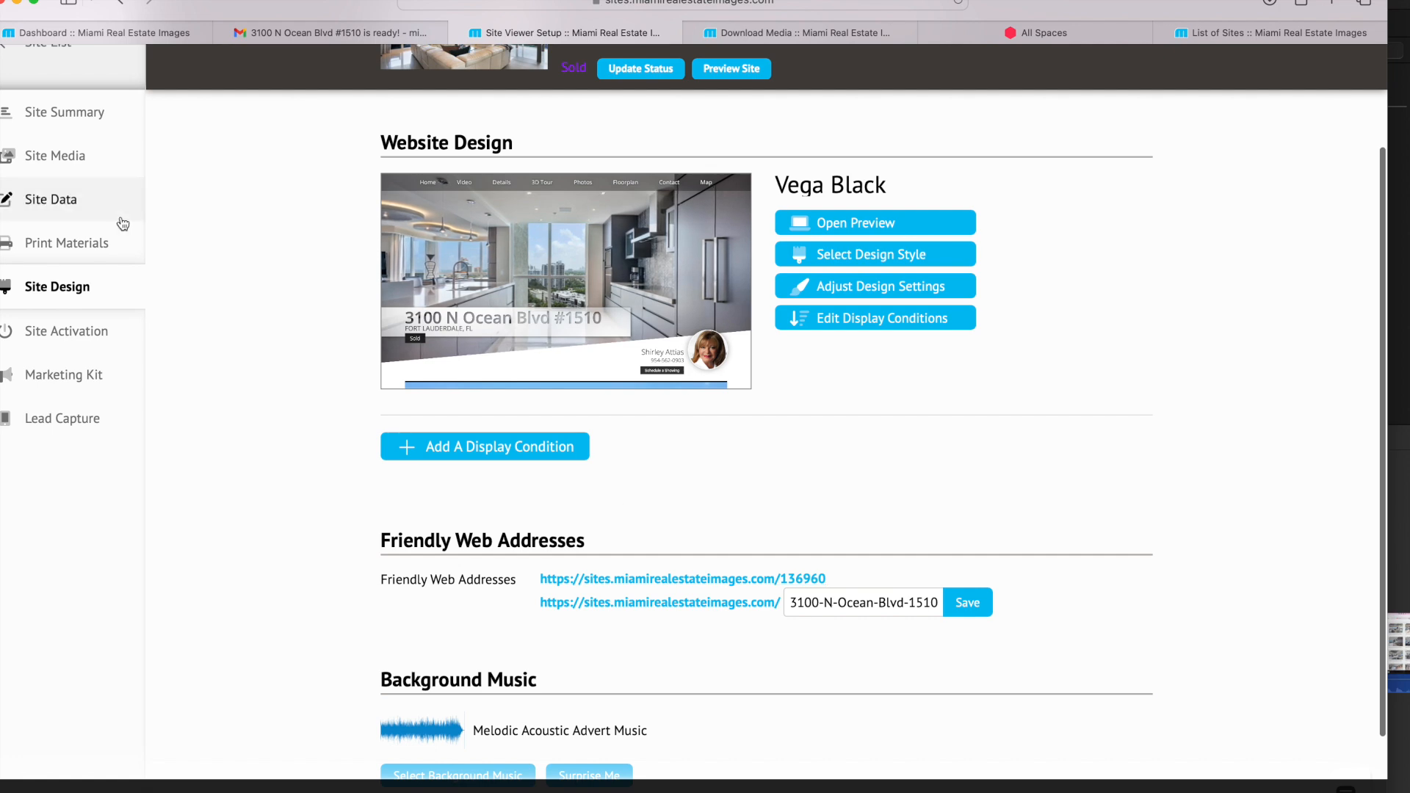
Open the site media and look through the numbered property photos and their order
click(79, 169)
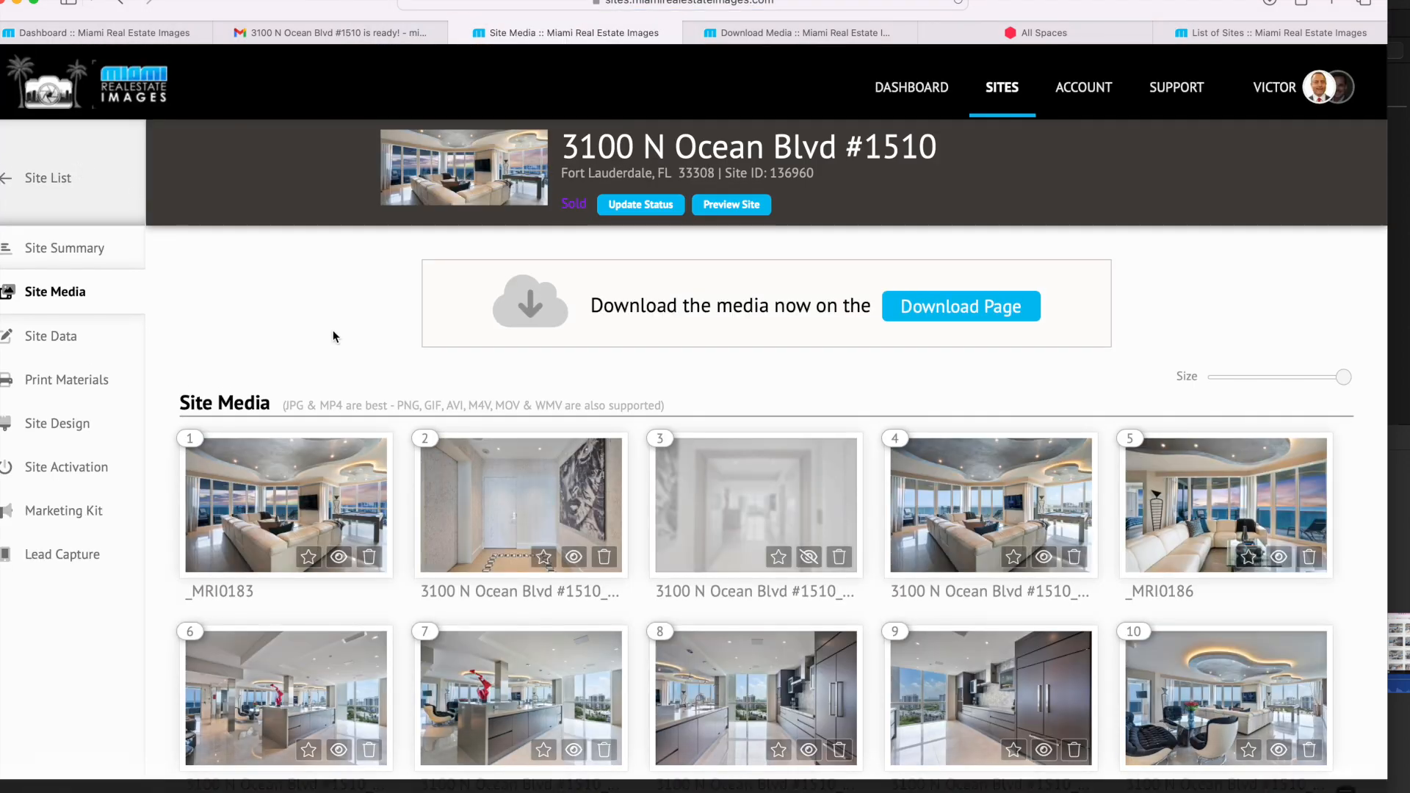
scroll(217, 371, down, 3)
drag(267, 376, 701, 371)
drag(576, 373, 334, 364)
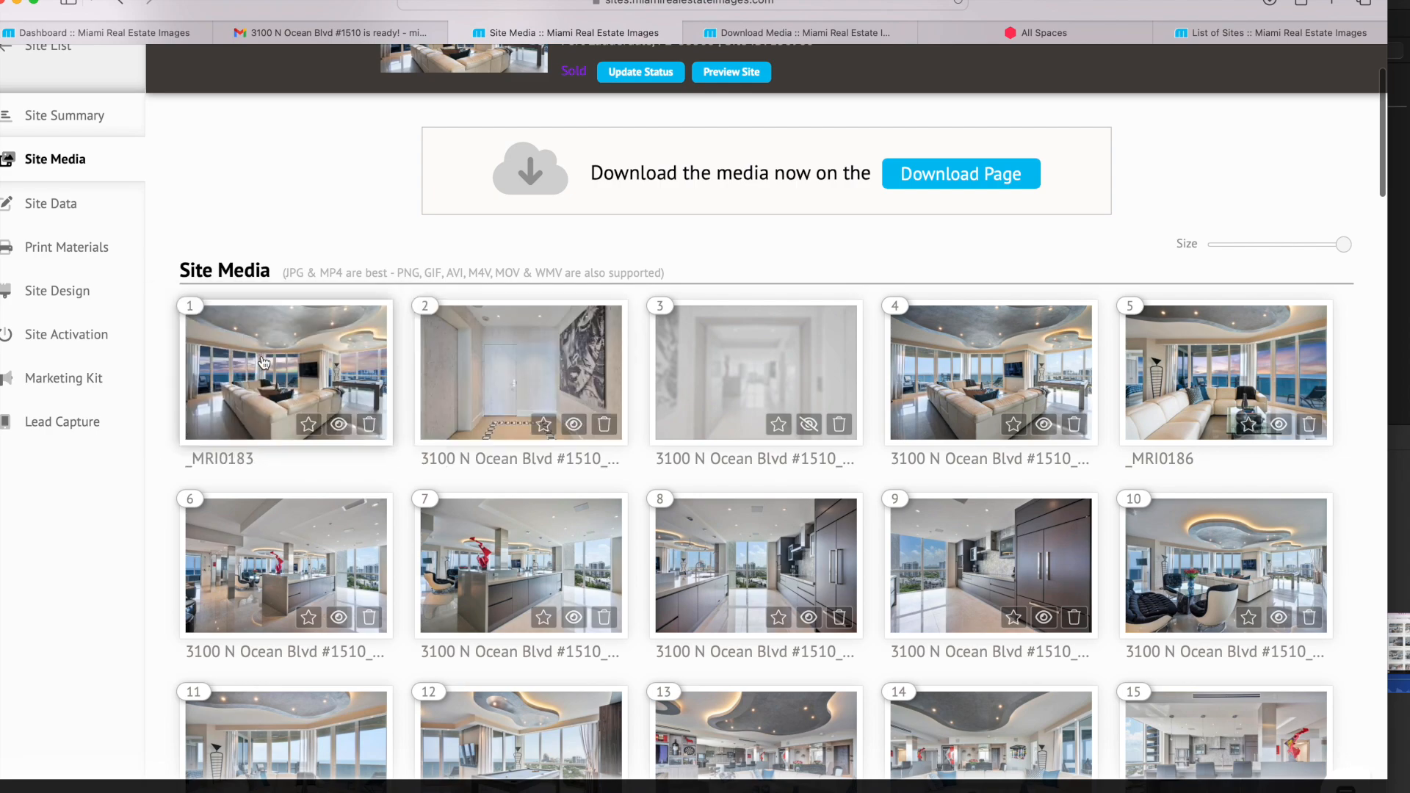
scroll(647, 293, down, 3)
scroll(645, 296, down, 12)
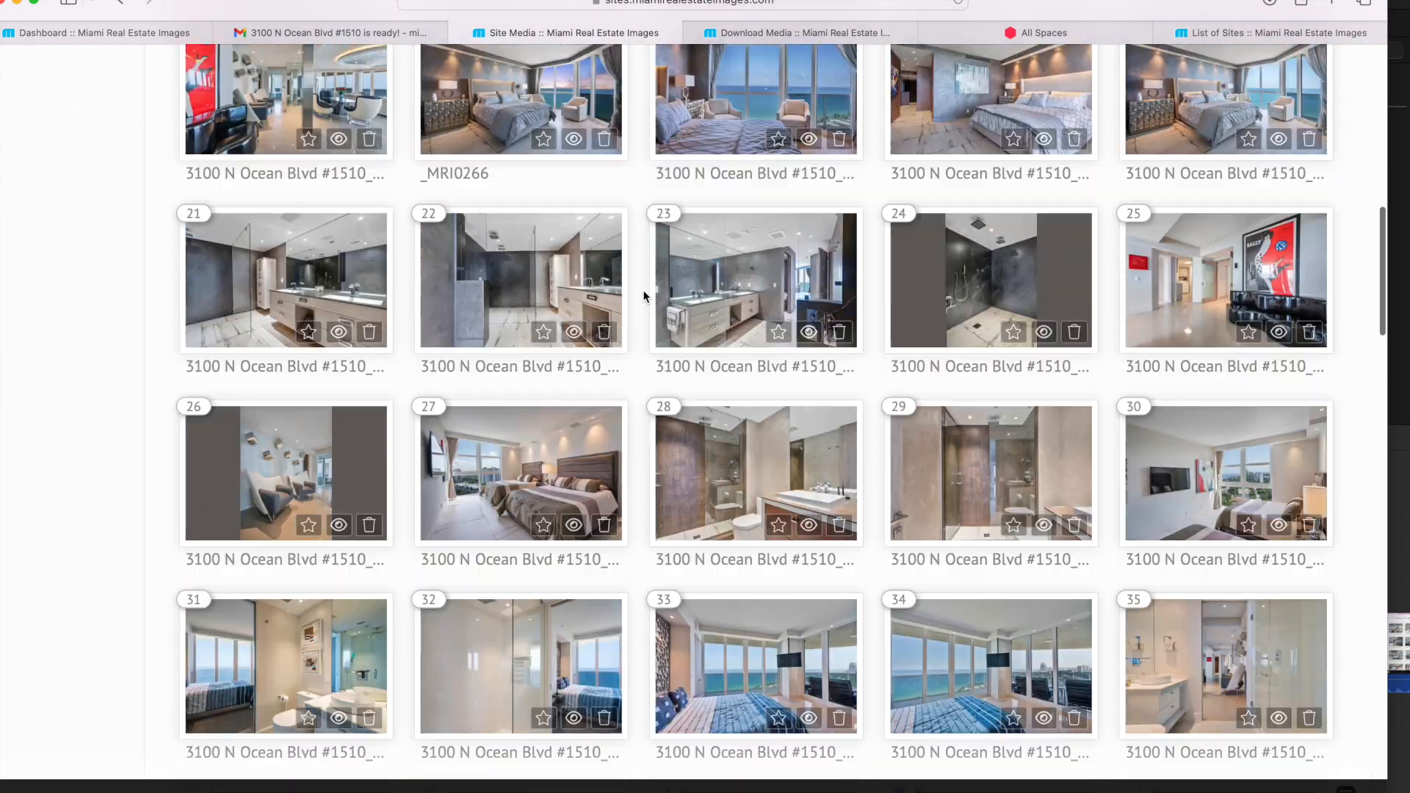
scroll(644, 296, up, 15)
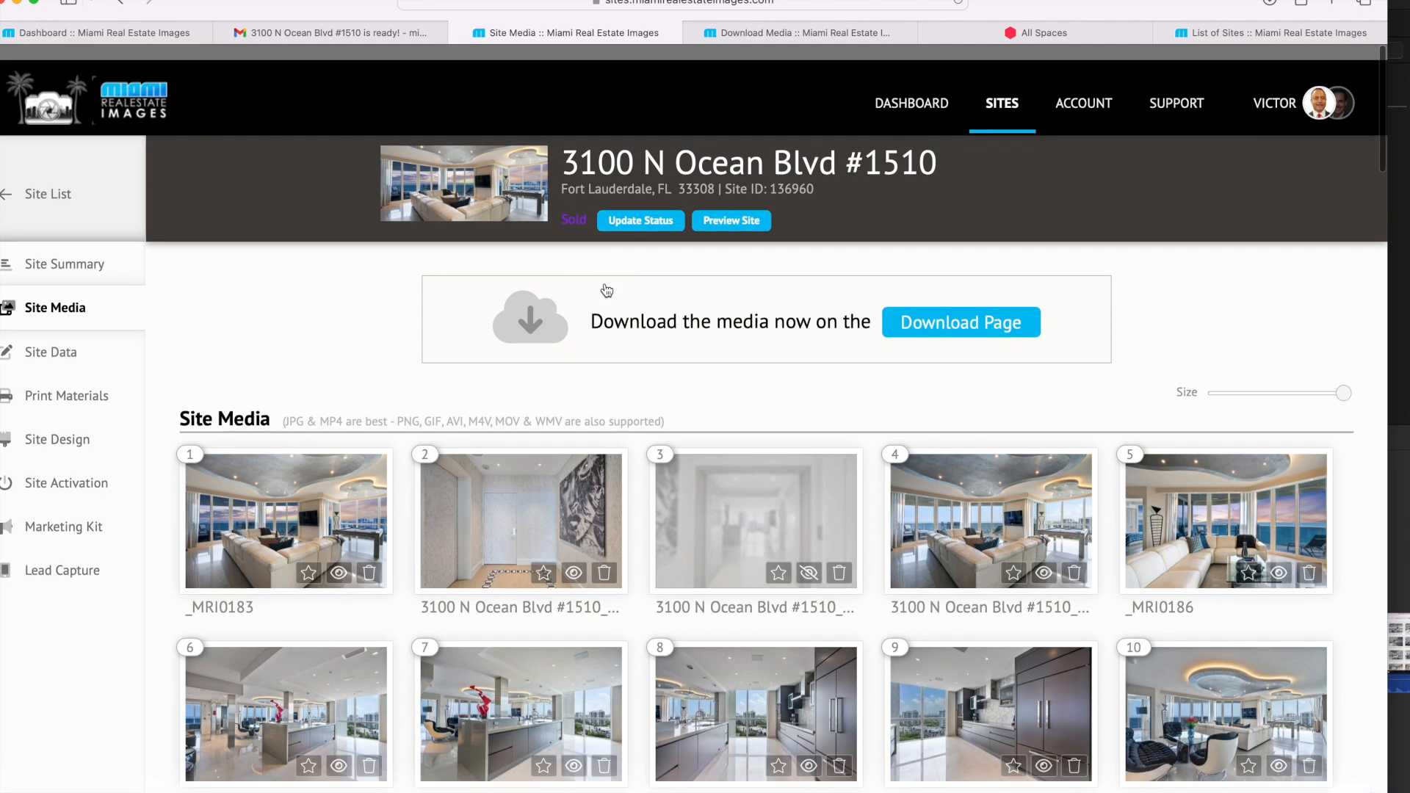
Review the site data from the listing info and property features to the description, and open a blank entry in the noteworthy amenities
click(79, 350)
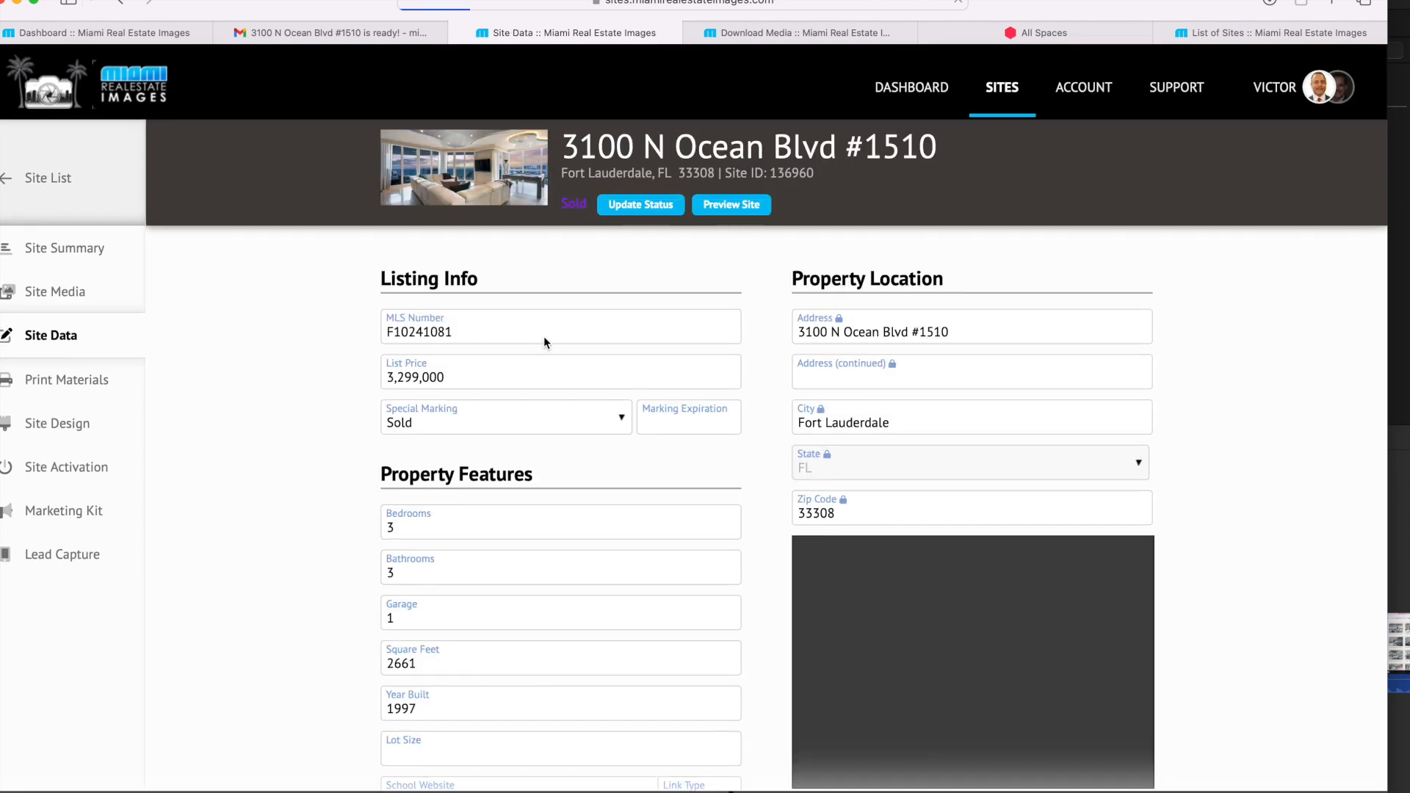
scroll(620, 331, down, 2)
scroll(621, 335, down, 6)
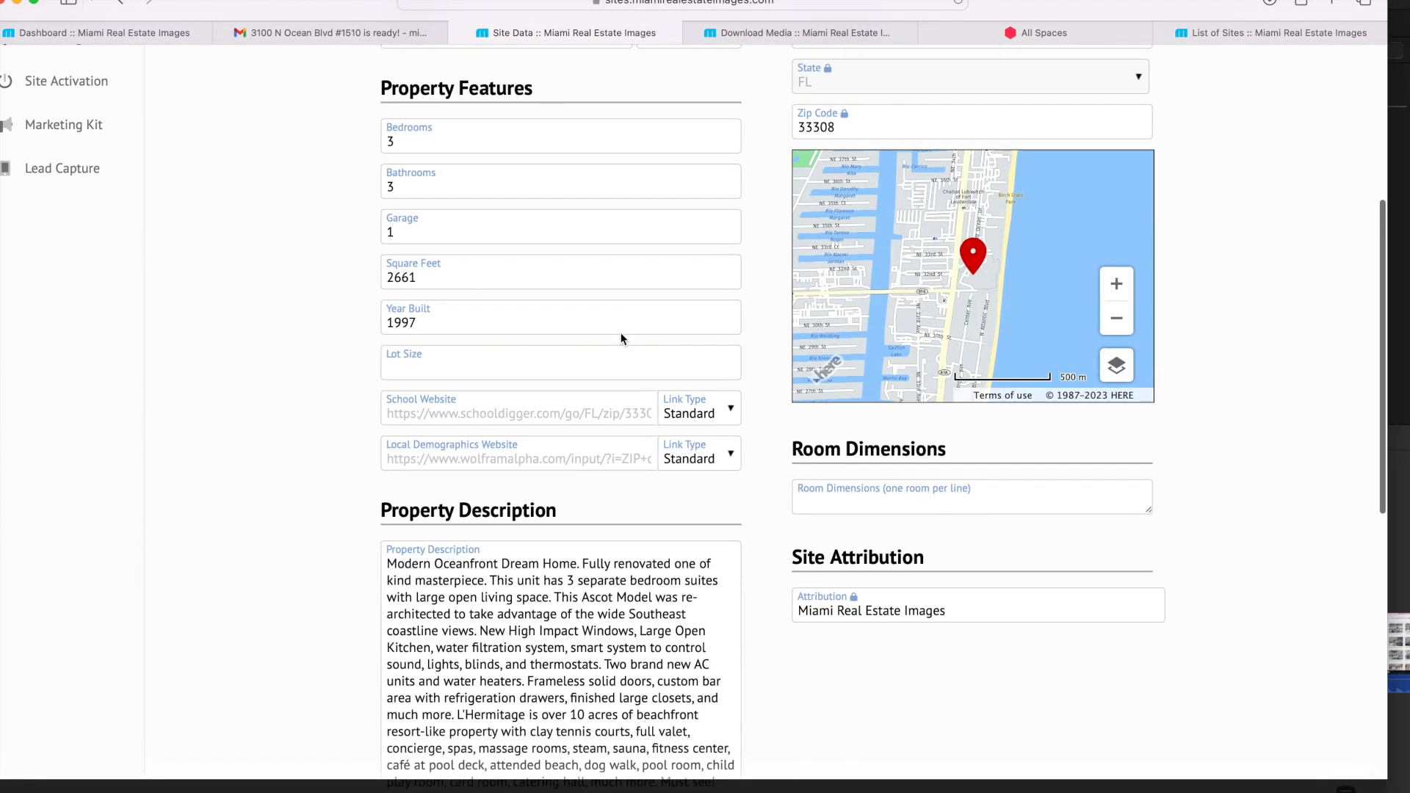
scroll(571, 494, down, 10)
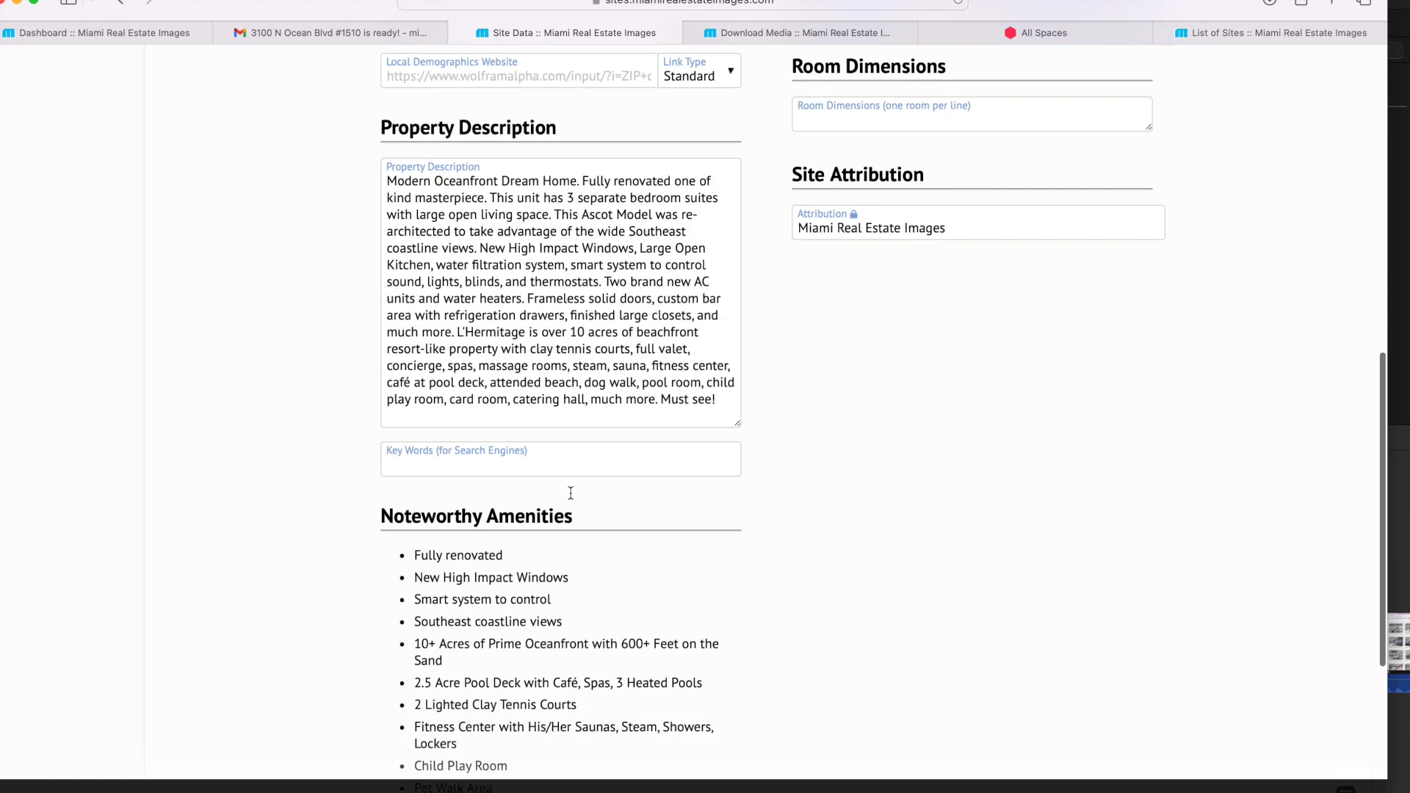
click(513, 615)
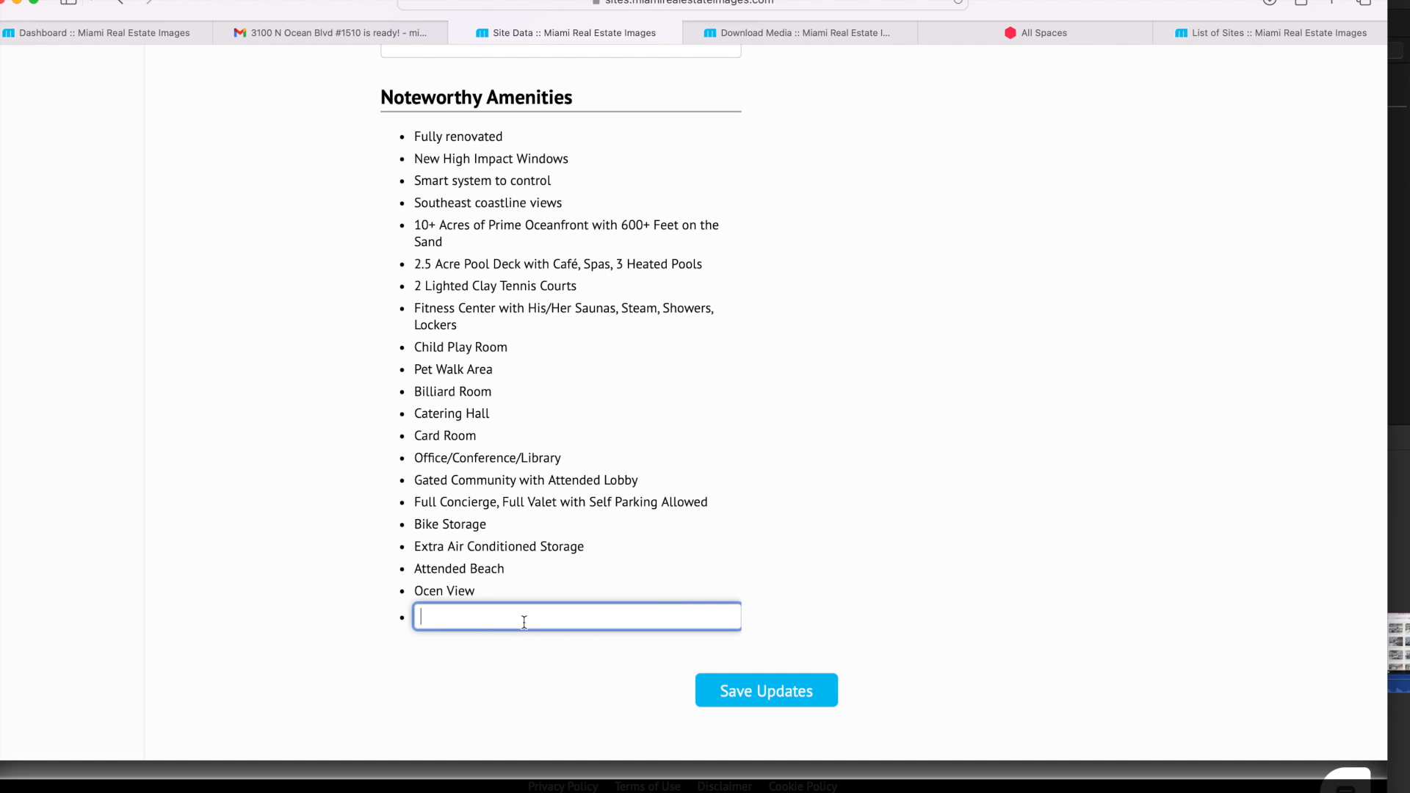
scroll(560, 622, up, 20)
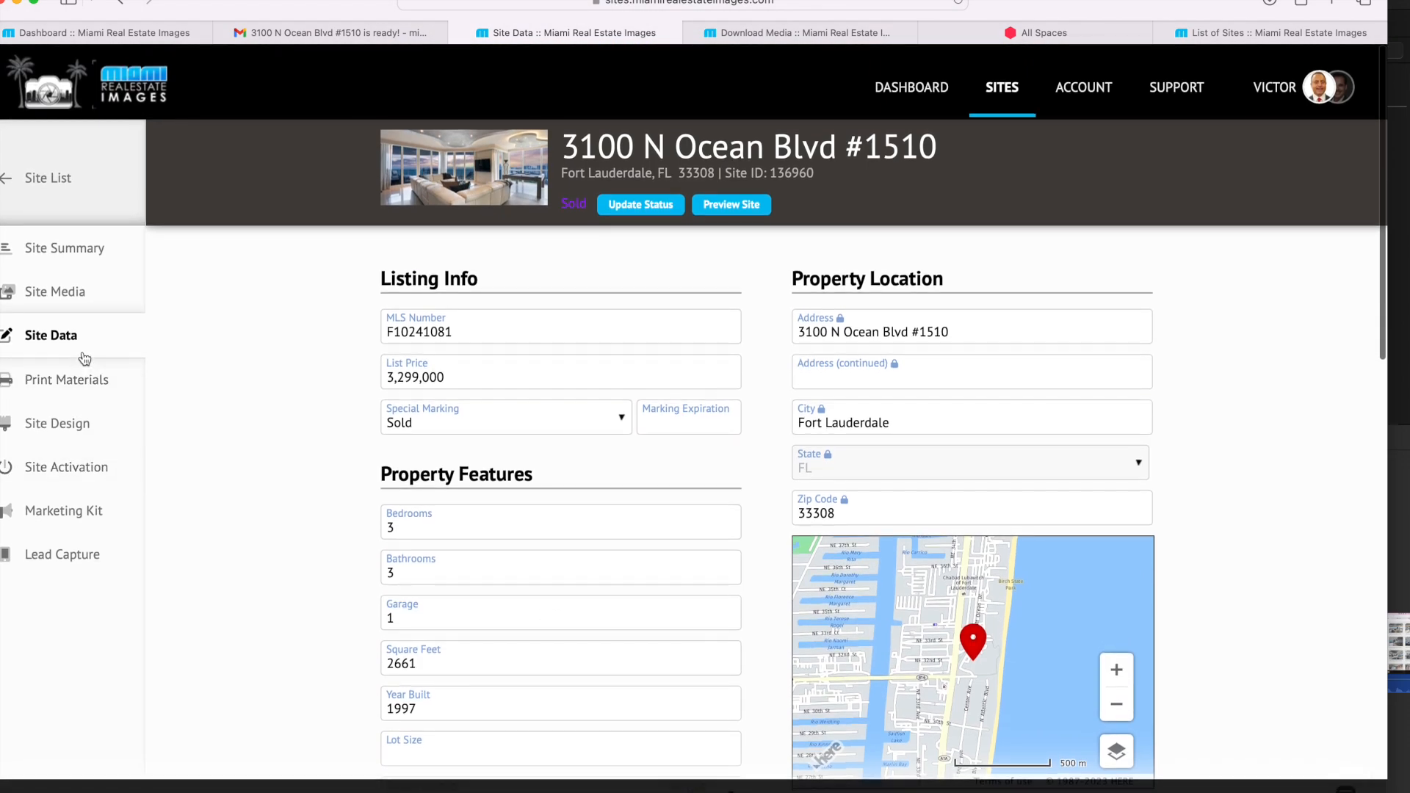
Check the property's print materials with the Pine flyer and revisit the site design page
click(83, 378)
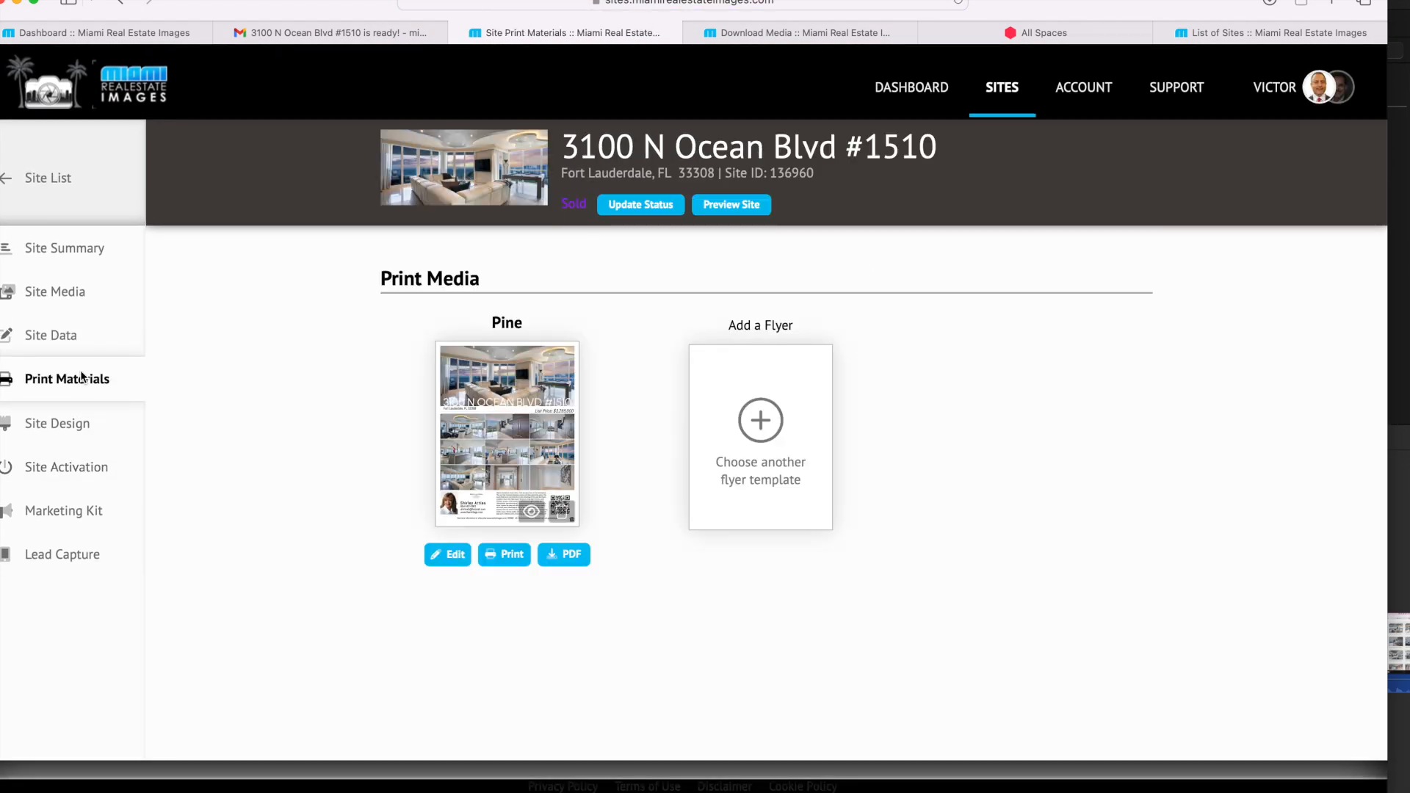
click(70, 432)
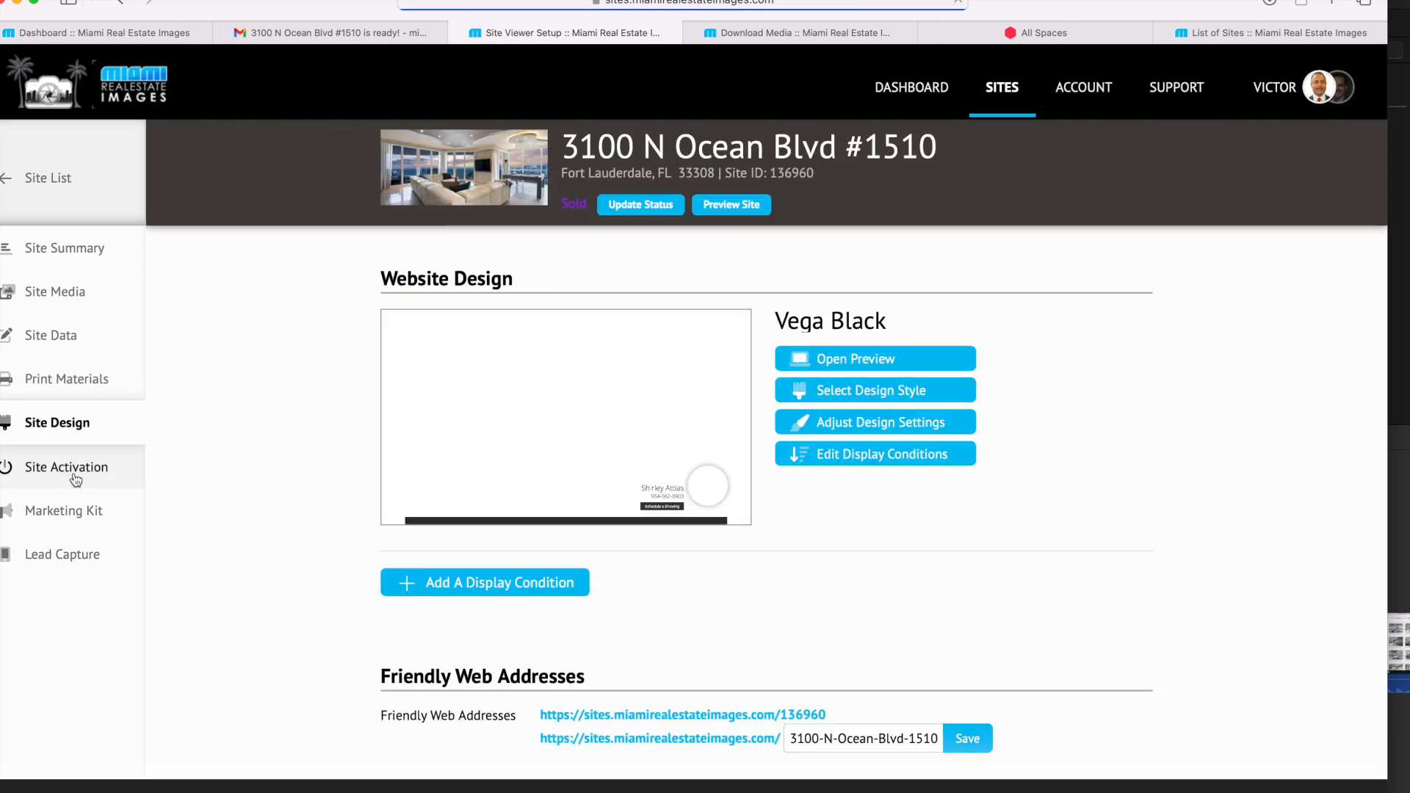
Examine the site activation page's lifespan stages, property links and social media sharing options
click(73, 476)
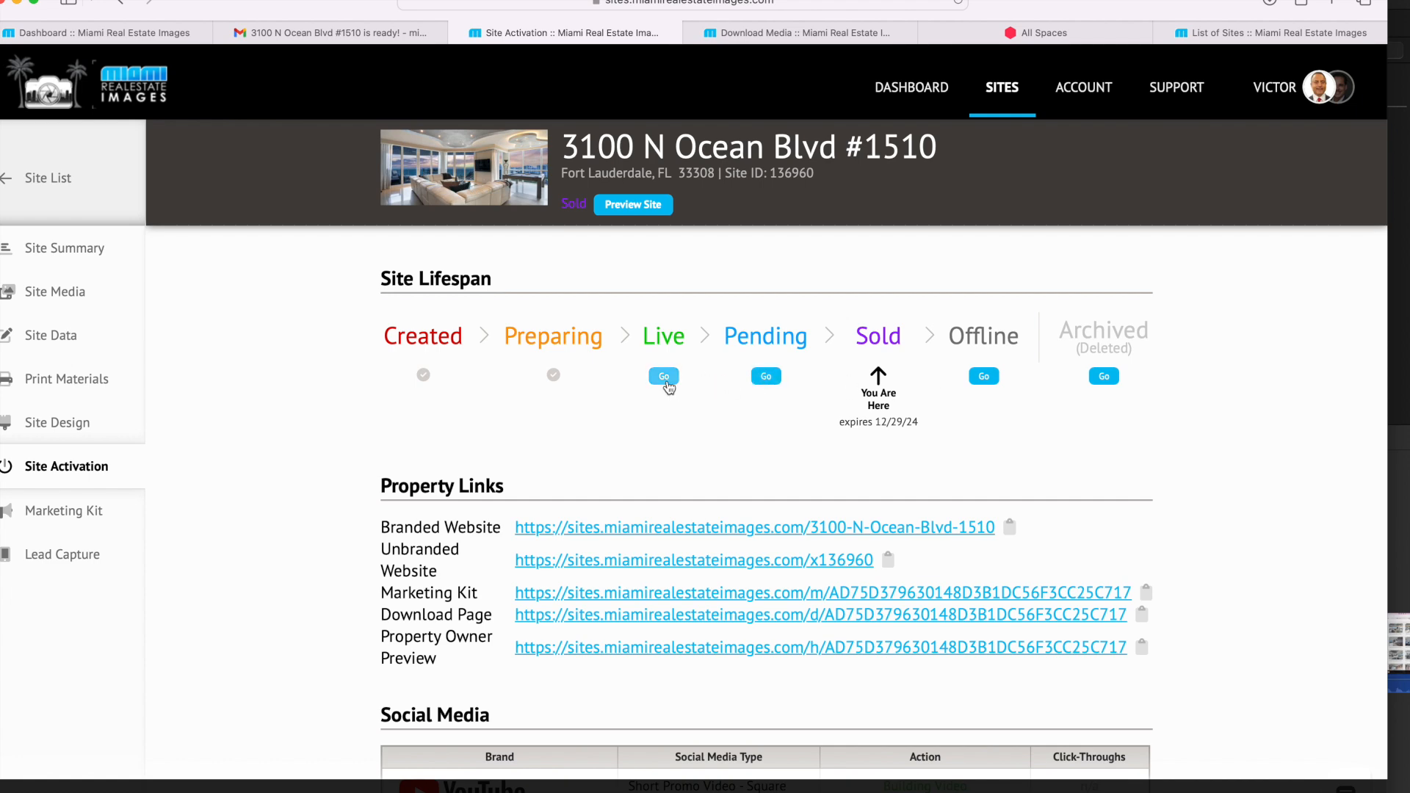
scroll(1013, 360, down, 5)
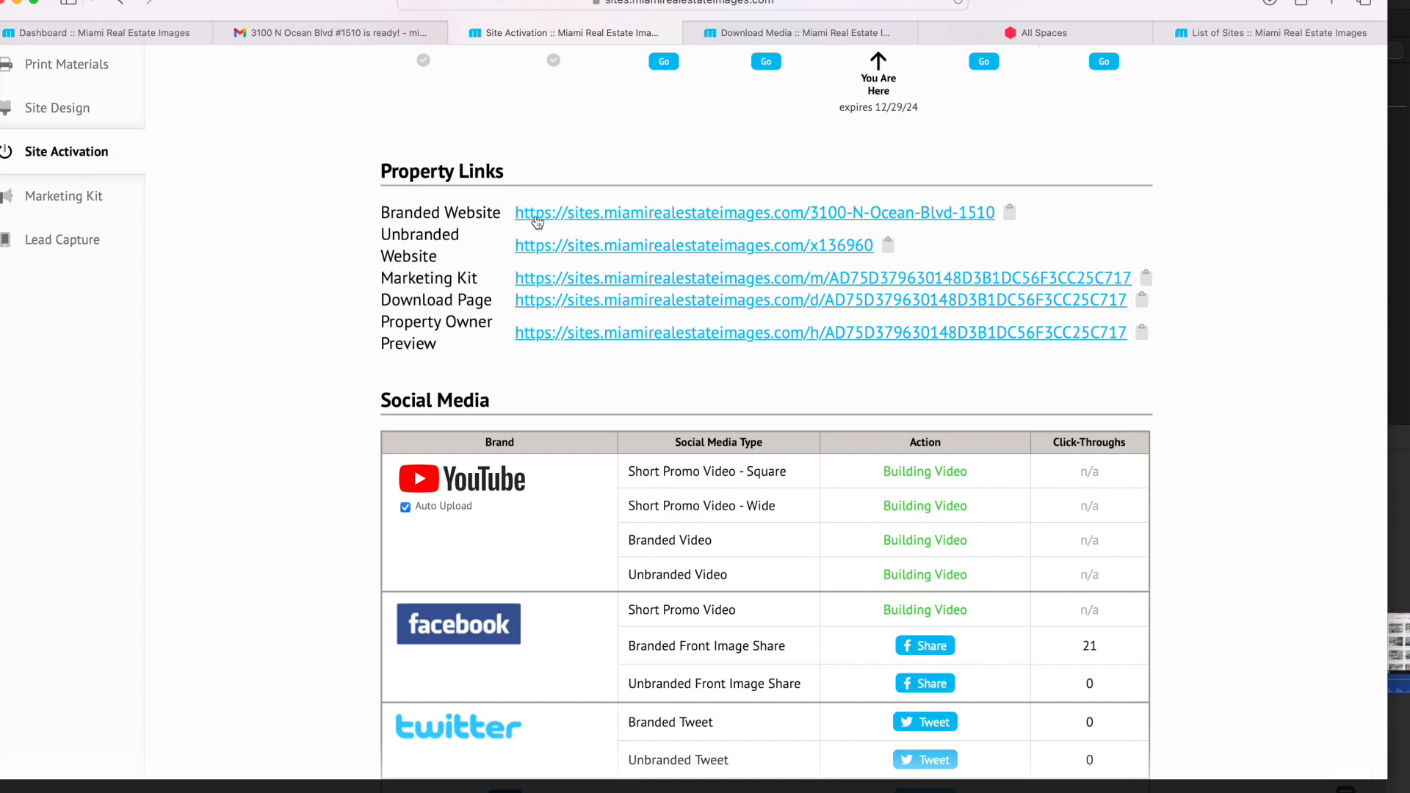
scroll(544, 264, down, 3)
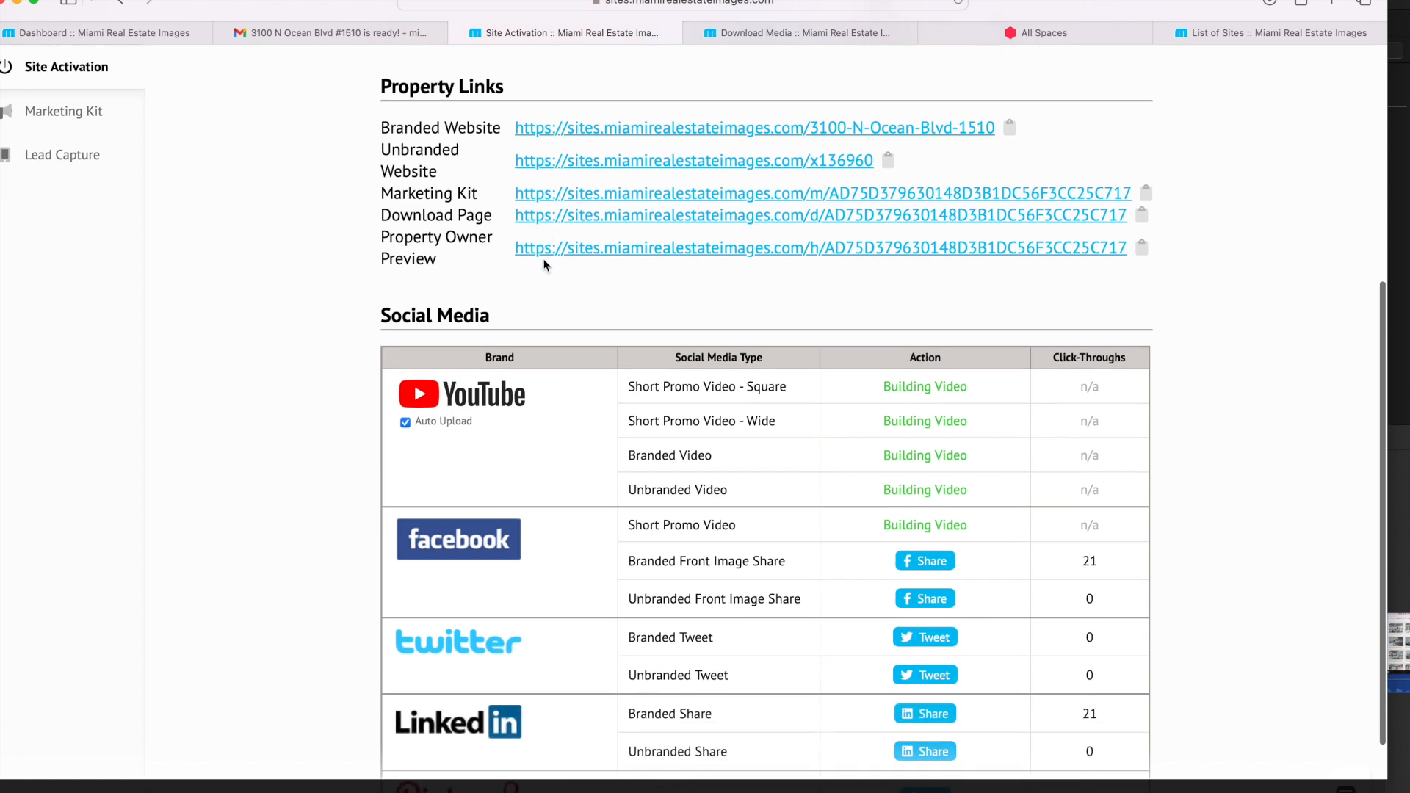
Return to the marketing kit and go to its branded and unbranded property site section
scroll(544, 264, up, 8)
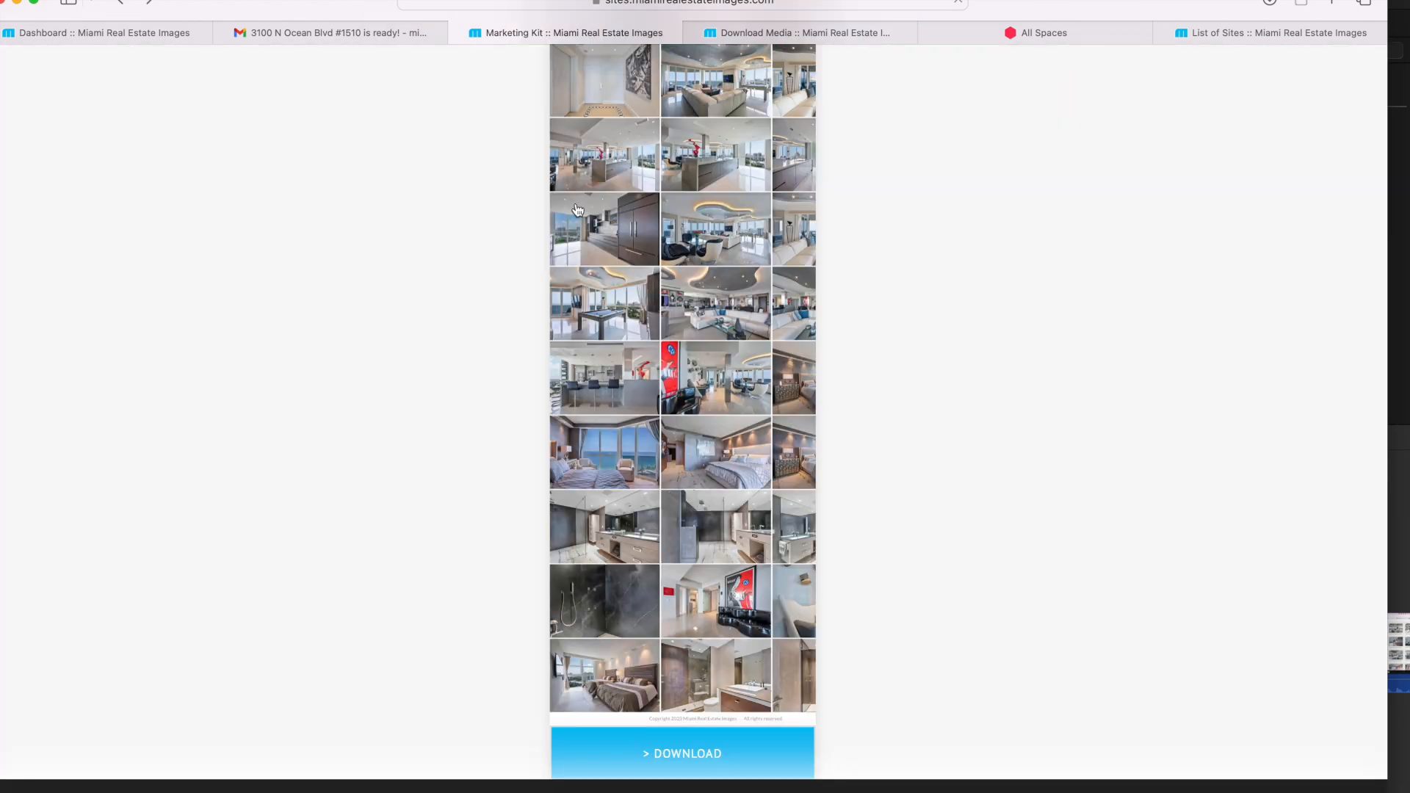
scroll(576, 203, up, 10)
scroll(576, 204, down, 3)
scroll(576, 203, up, 5)
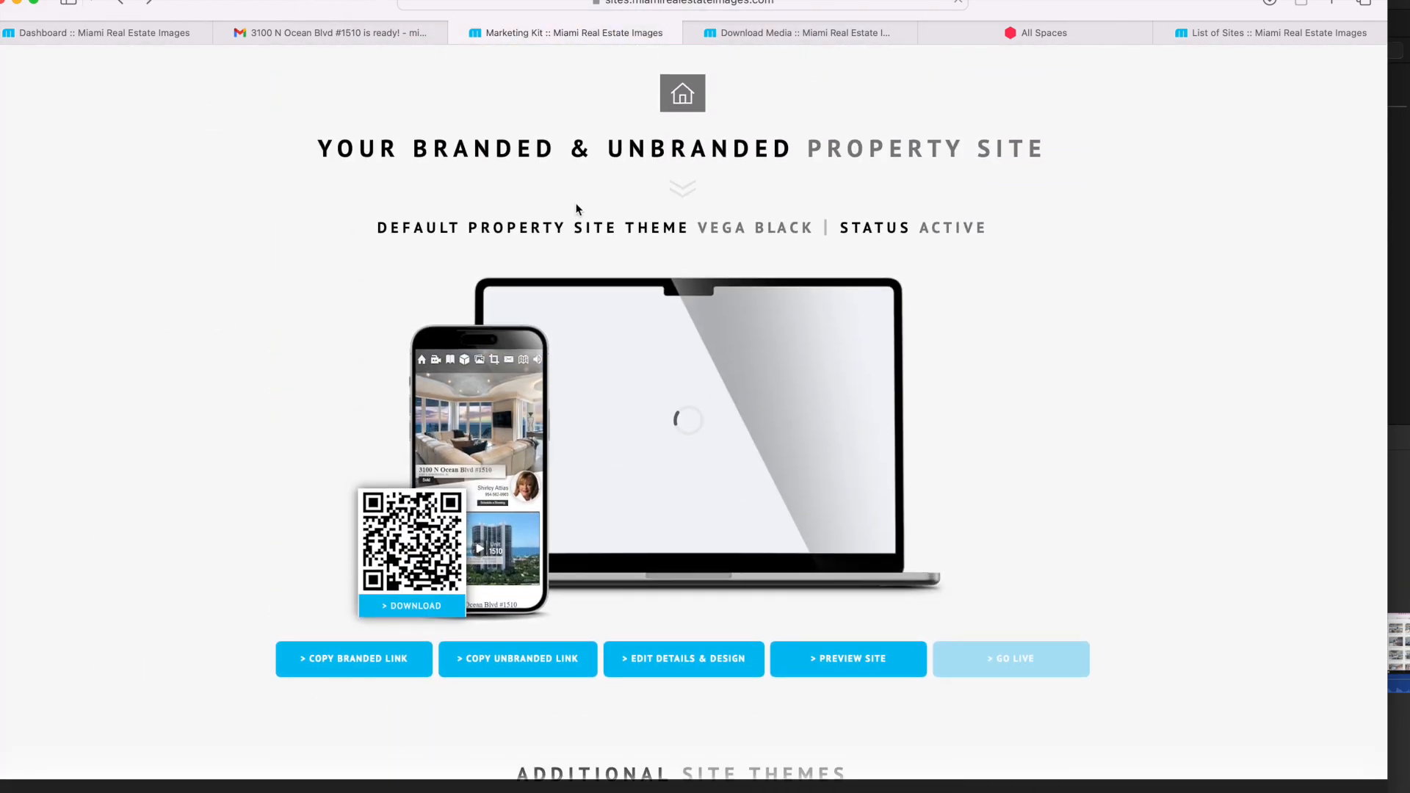
Open print-ready Flyer #1 for editing and replace its main photo with another living-room photo of the property
scroll(576, 205, down, 3)
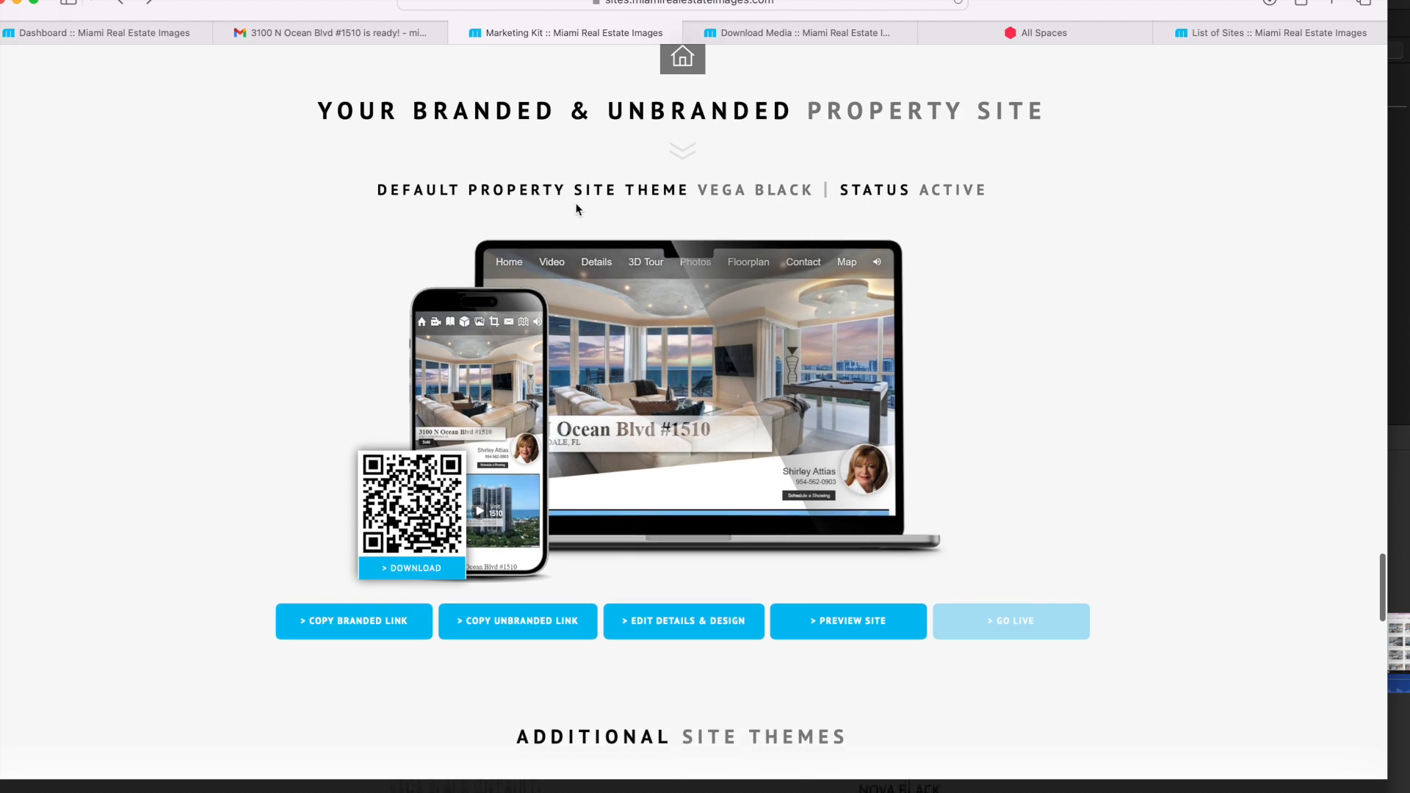
scroll(576, 203, down, 15)
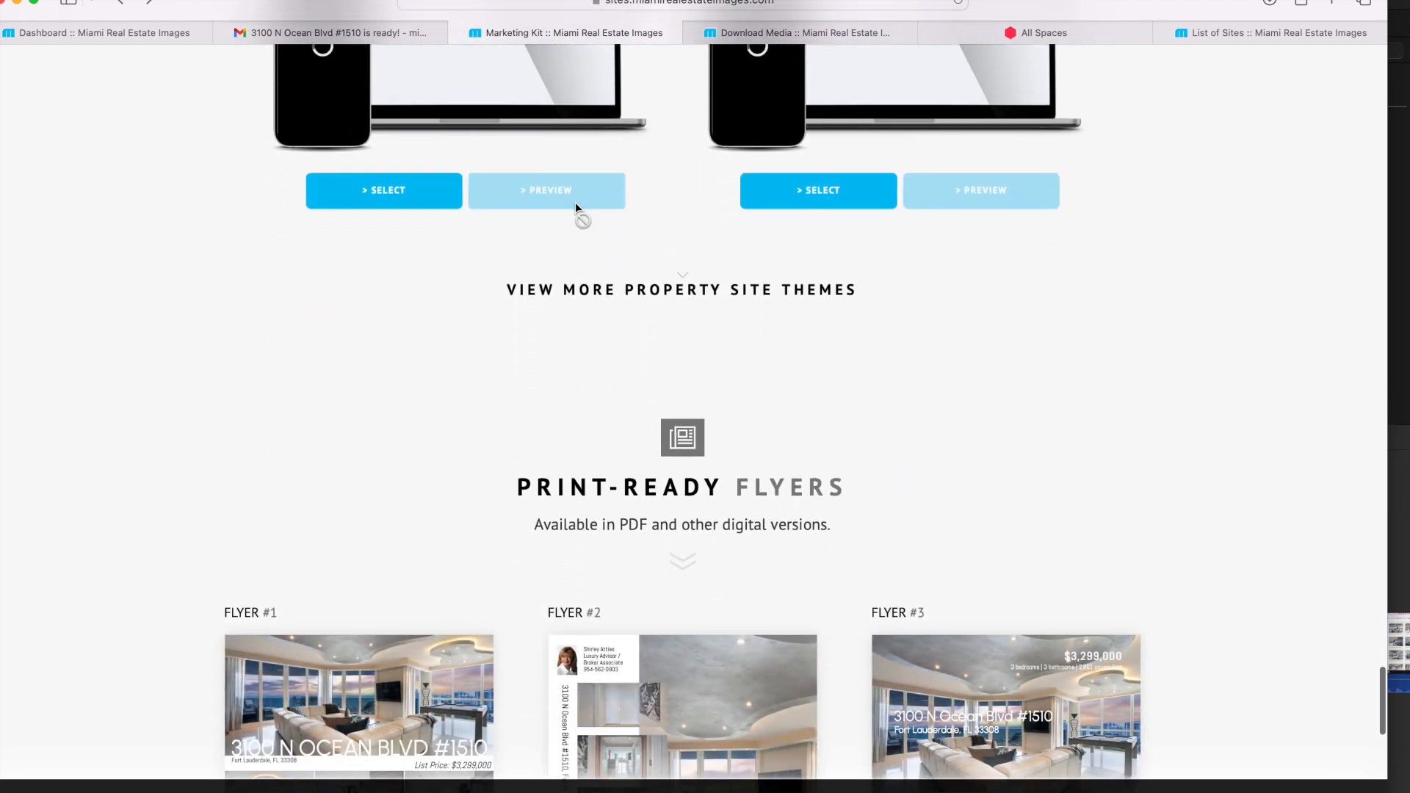
scroll(575, 202, down, 8)
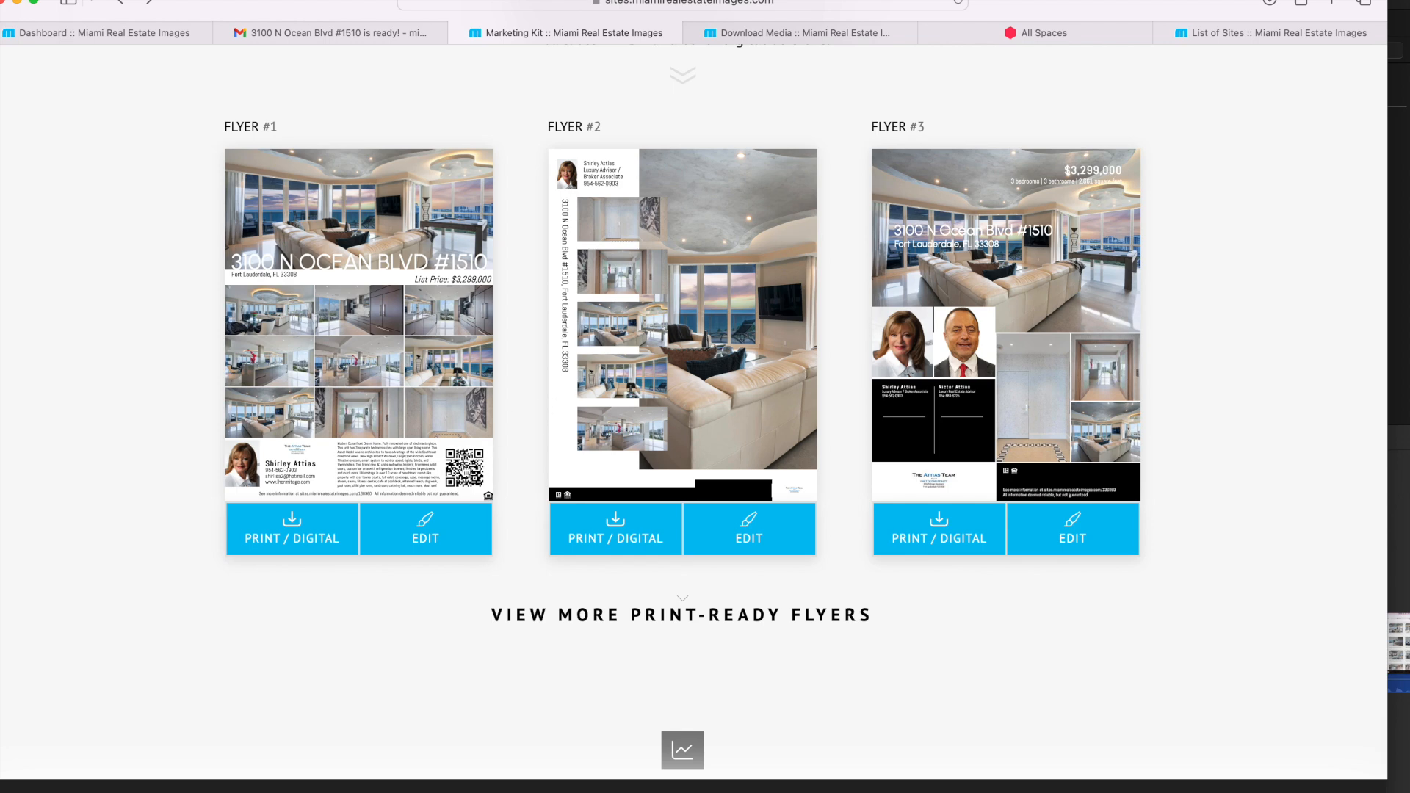
scroll(441, 441, down, 2)
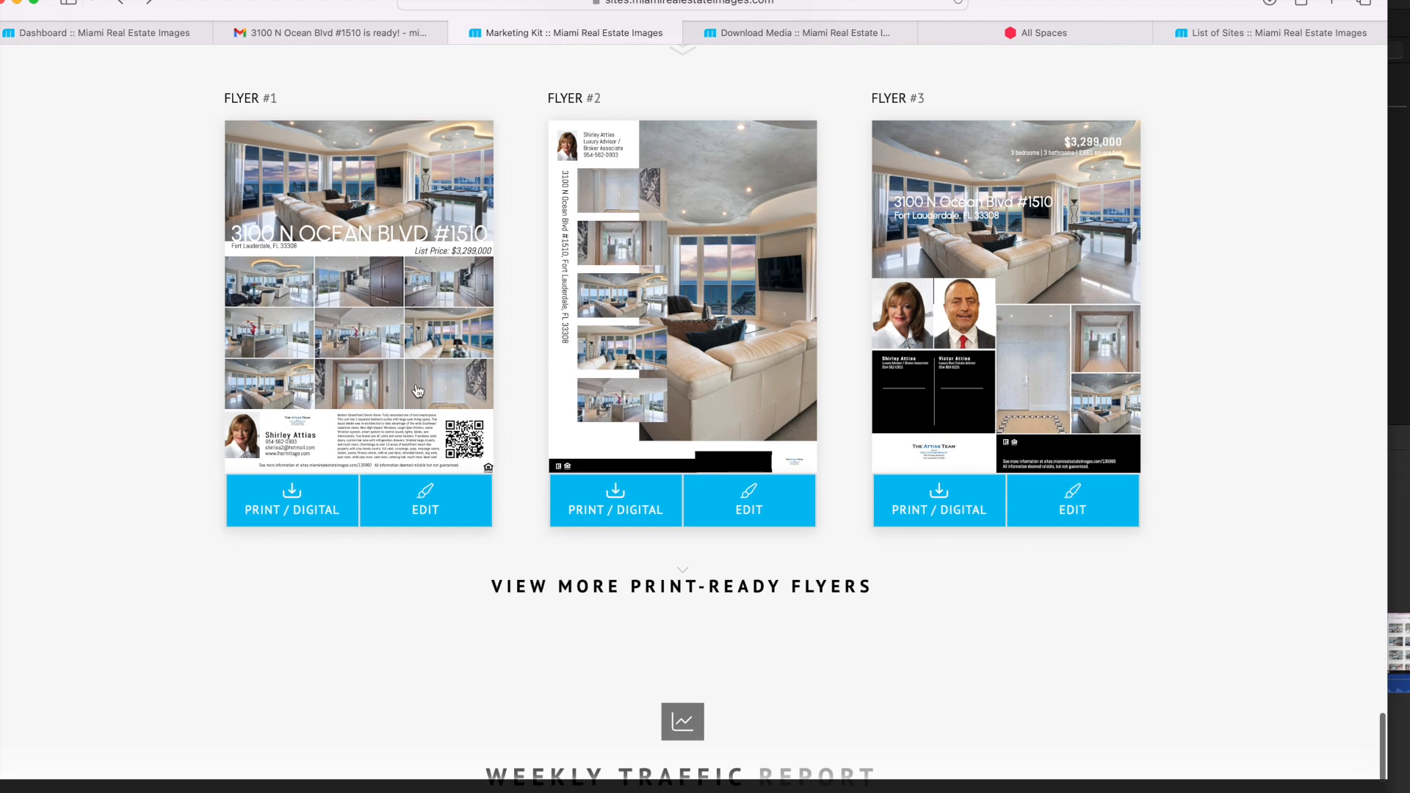
scroll(390, 426, down, 2)
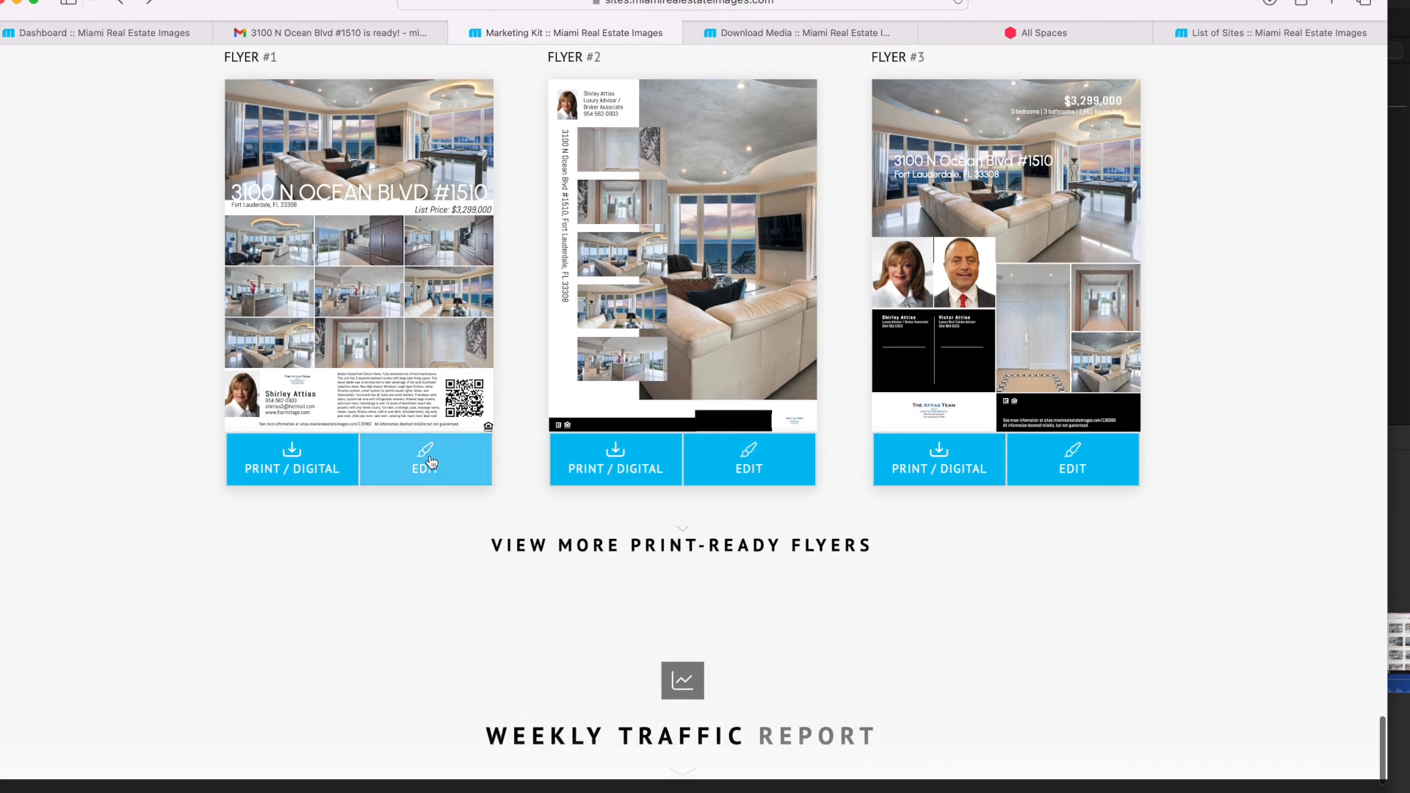
click(430, 463)
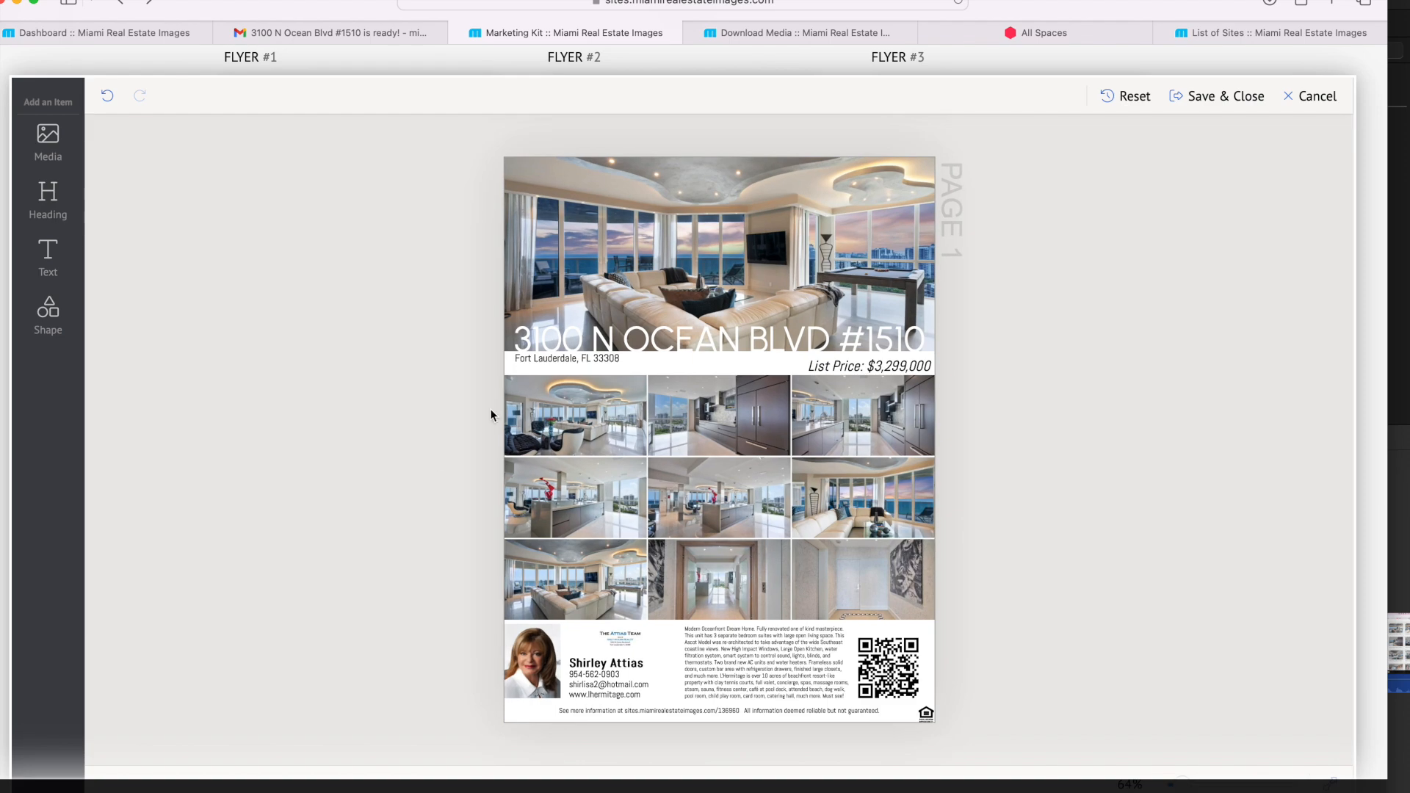
click(756, 247)
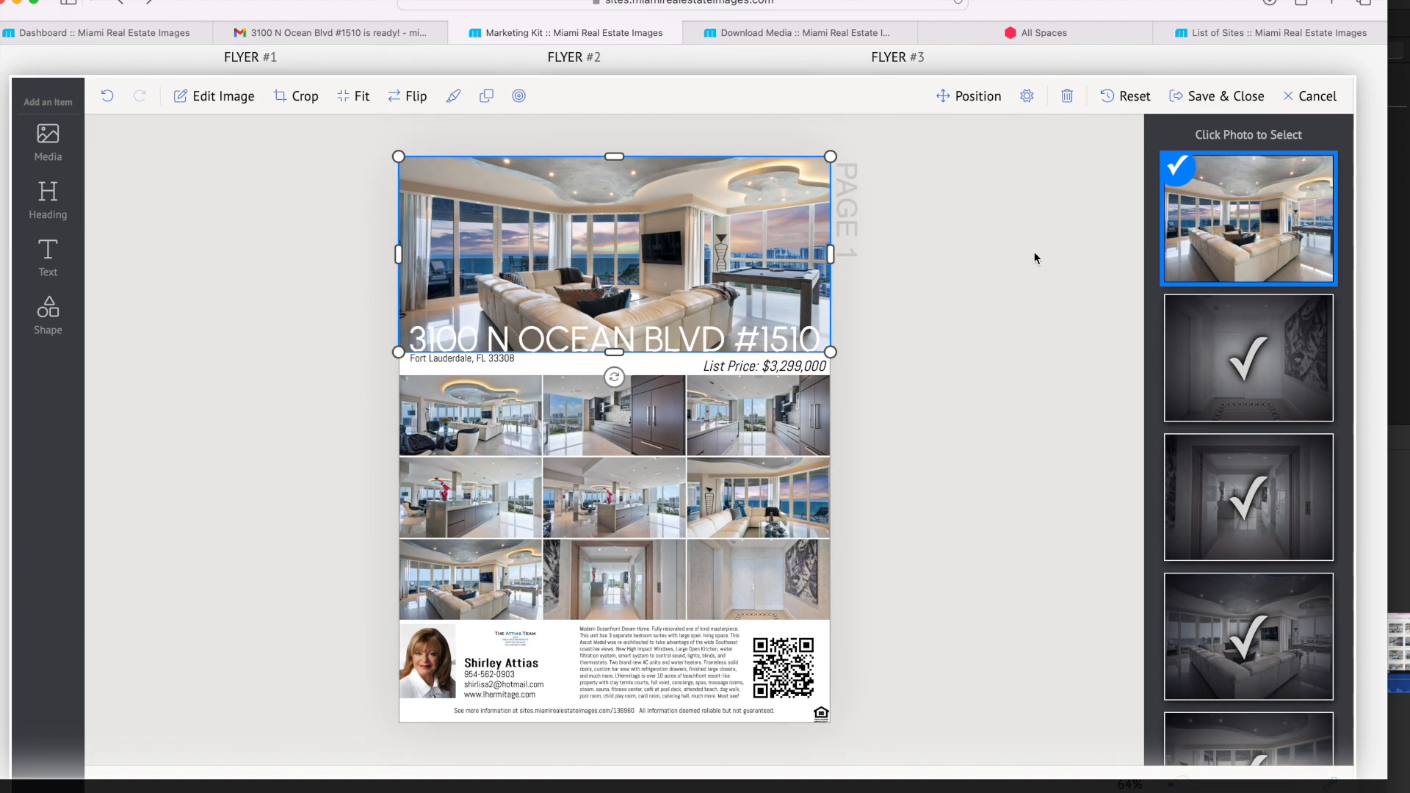
scroll(1221, 294, down, 3)
scroll(1221, 294, down, 3)
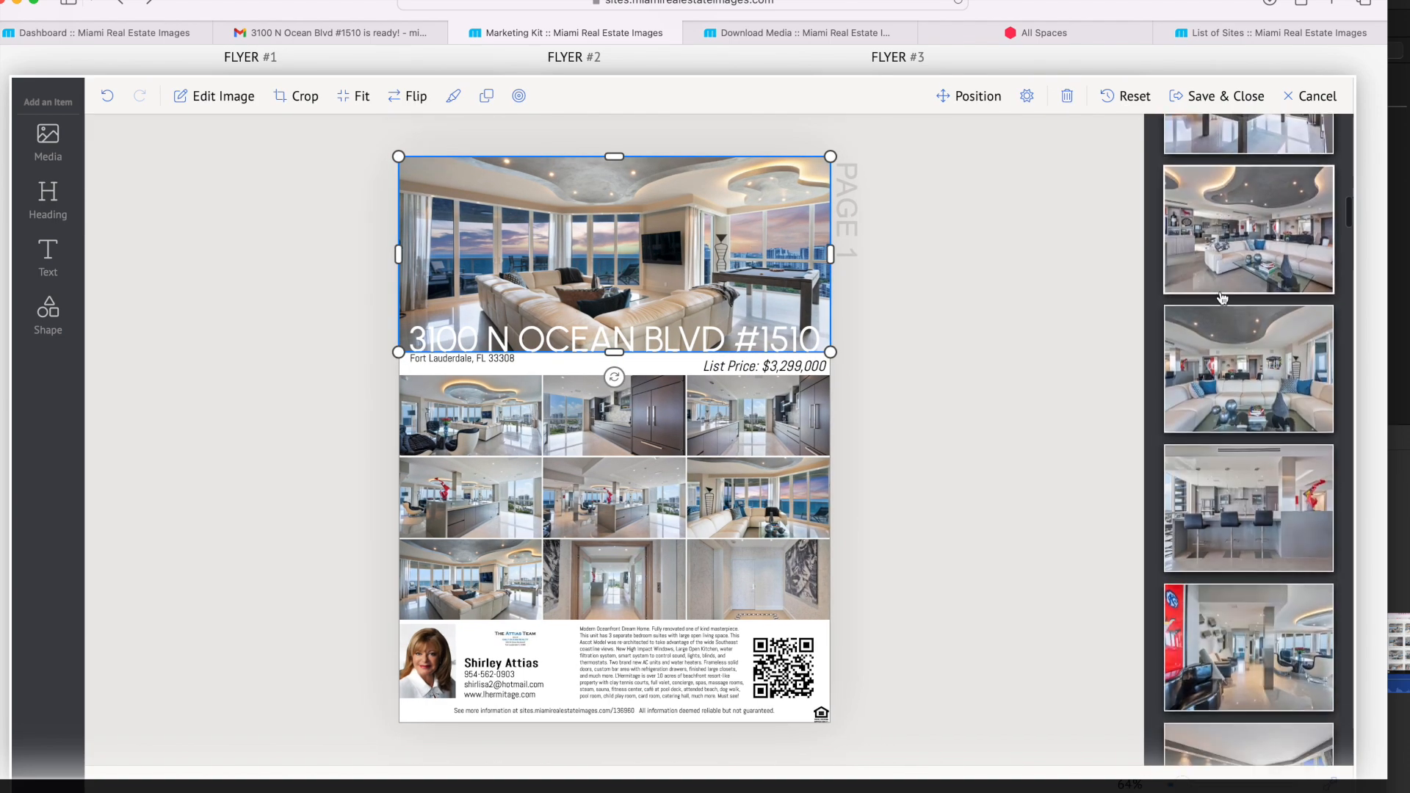
click(1237, 356)
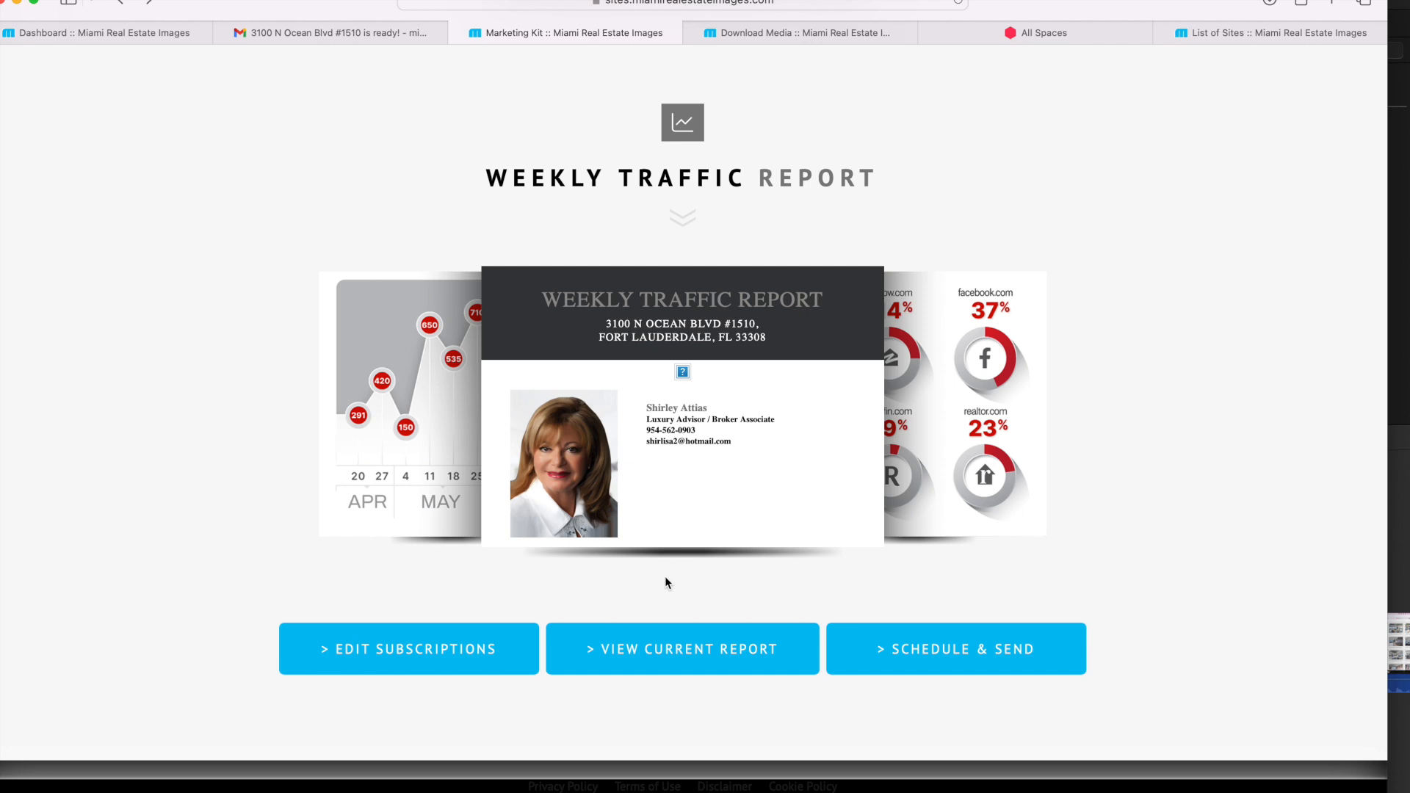
Review the current weekly traffic report from most viewed media to this week's visitors, close it, and return to the start of the marketing kit
click(649, 651)
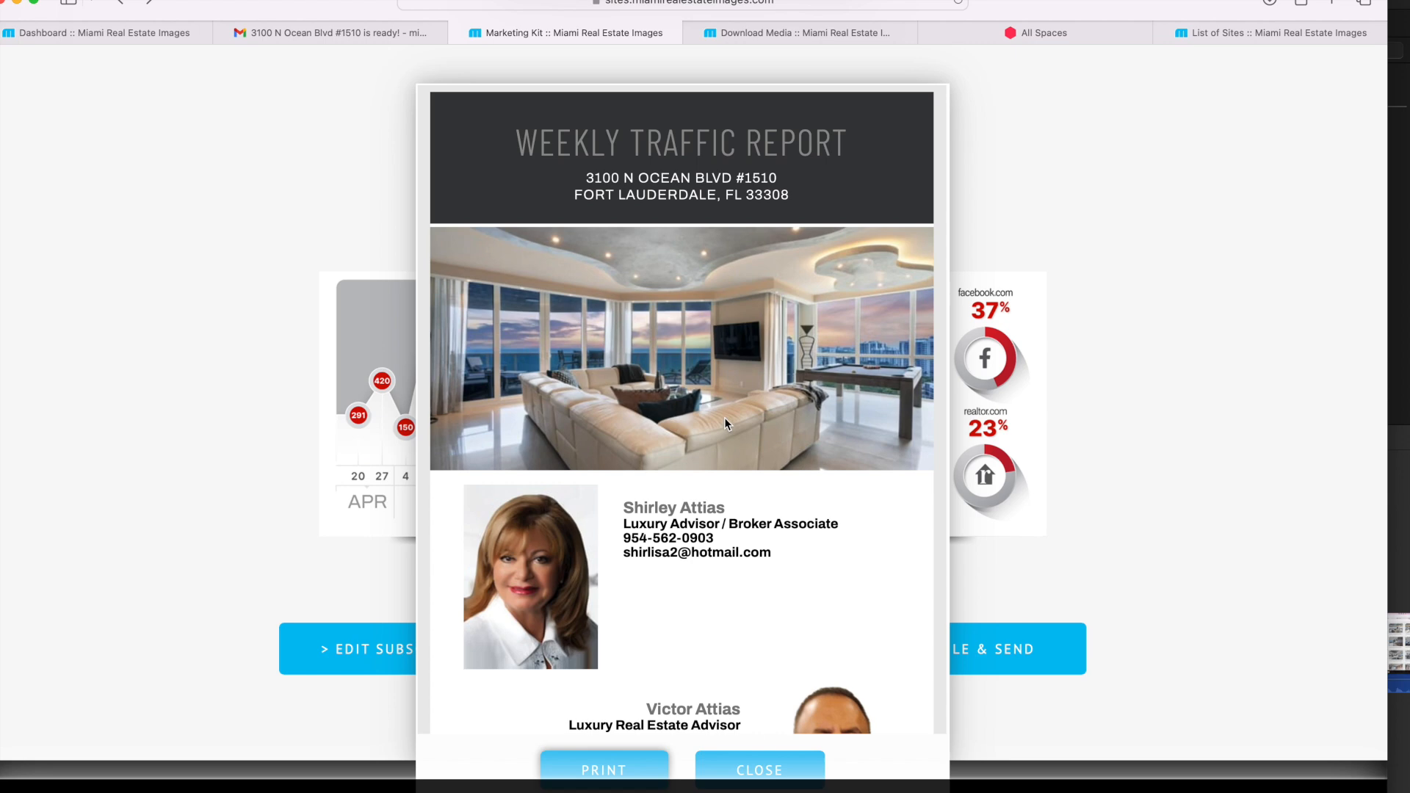
scroll(708, 323, down, 10)
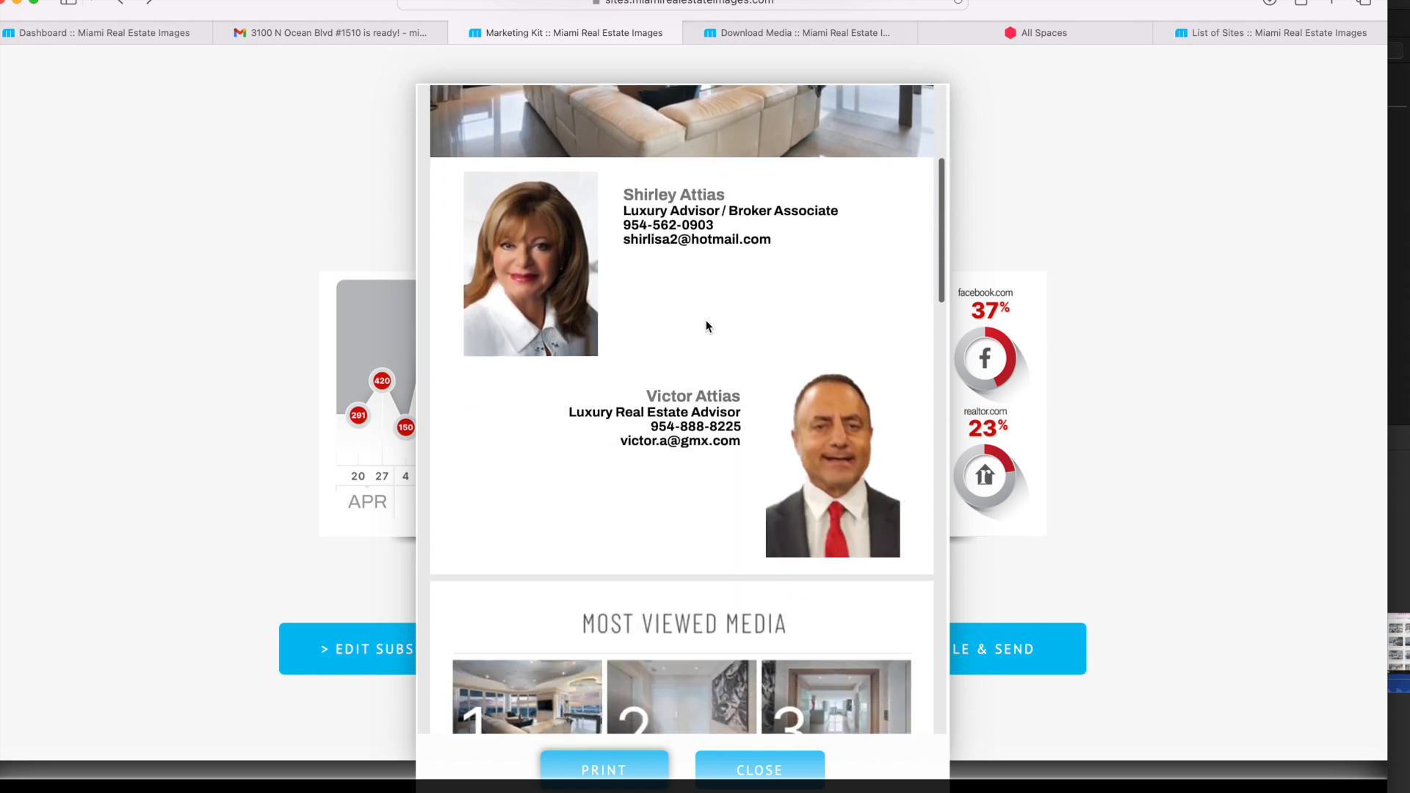
scroll(707, 326, down, 9)
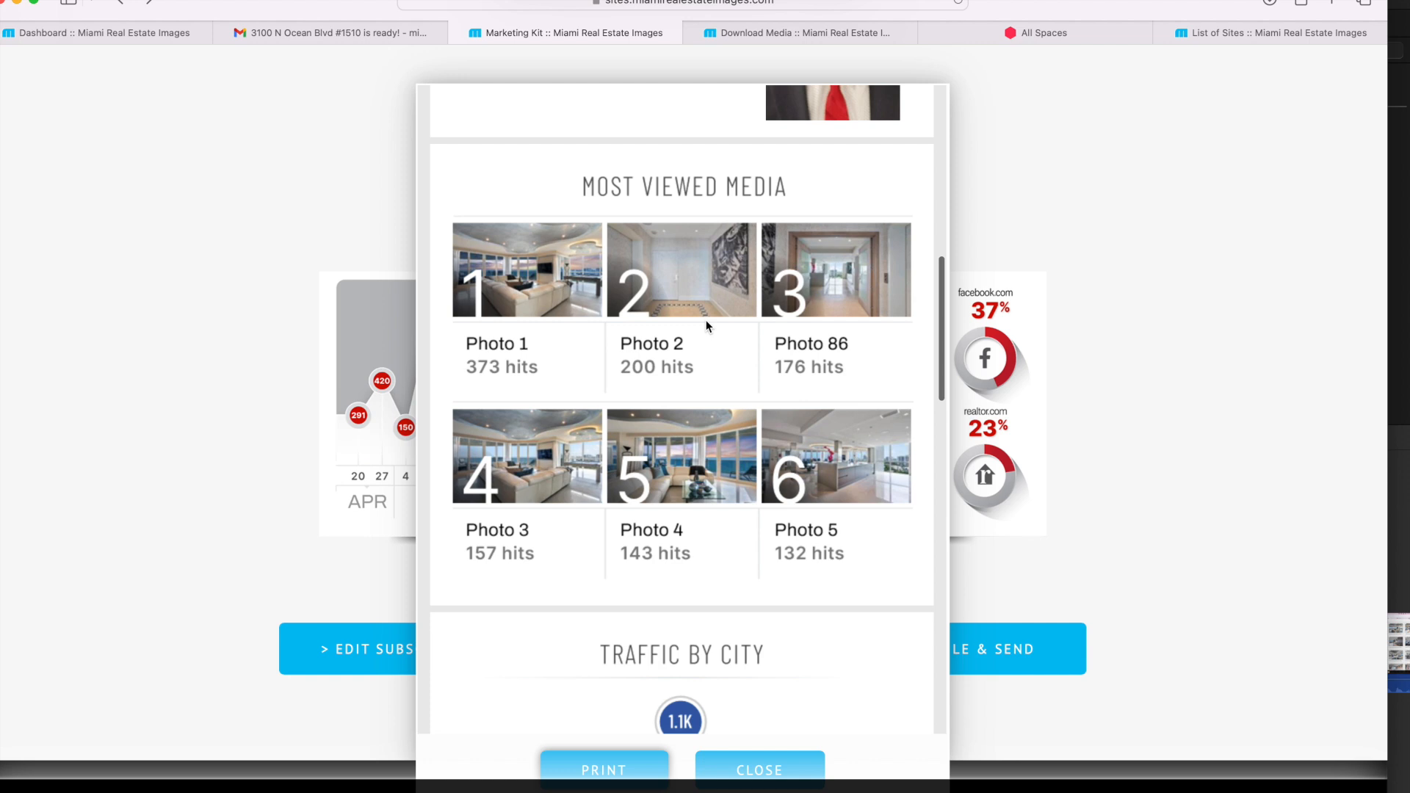
scroll(708, 325, down, 11)
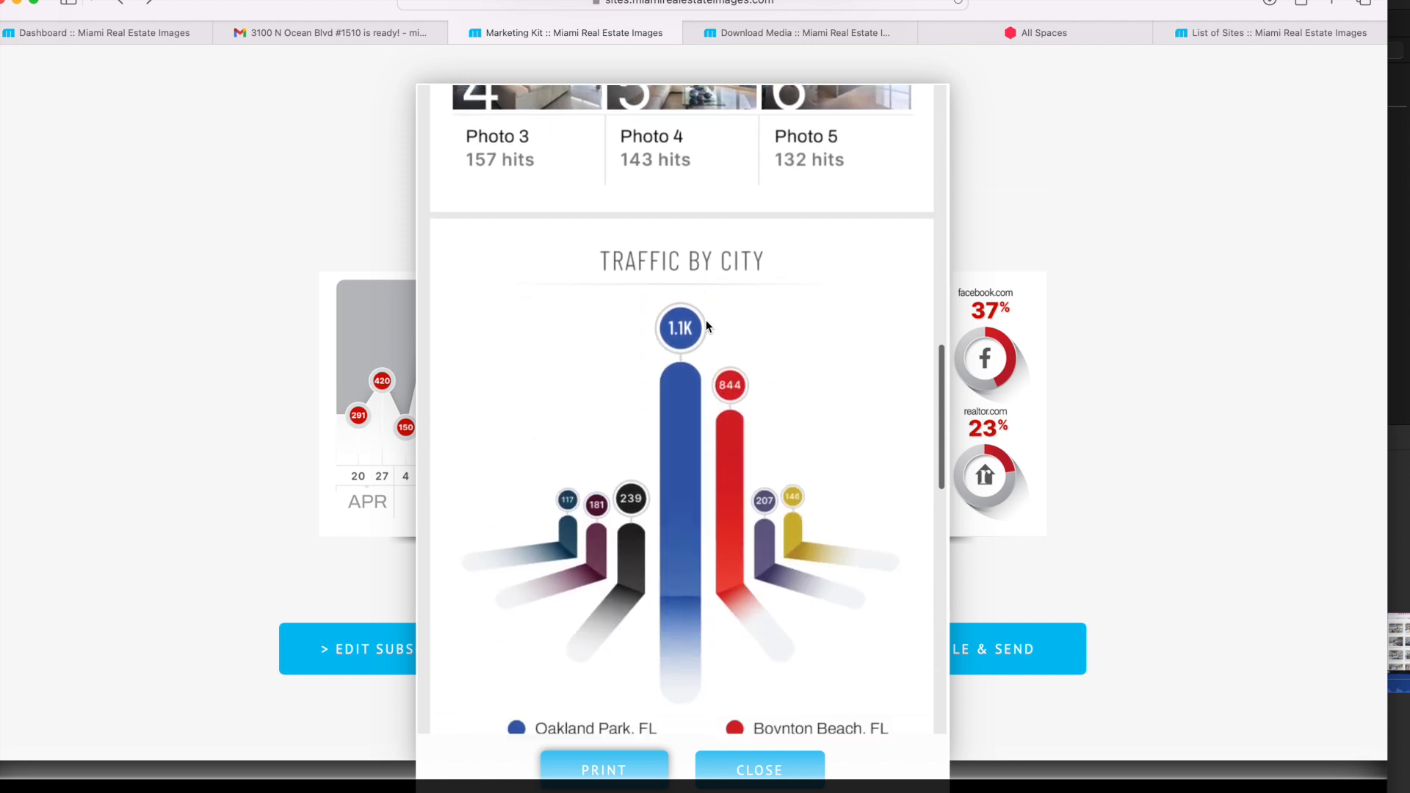
scroll(707, 326, down, 1)
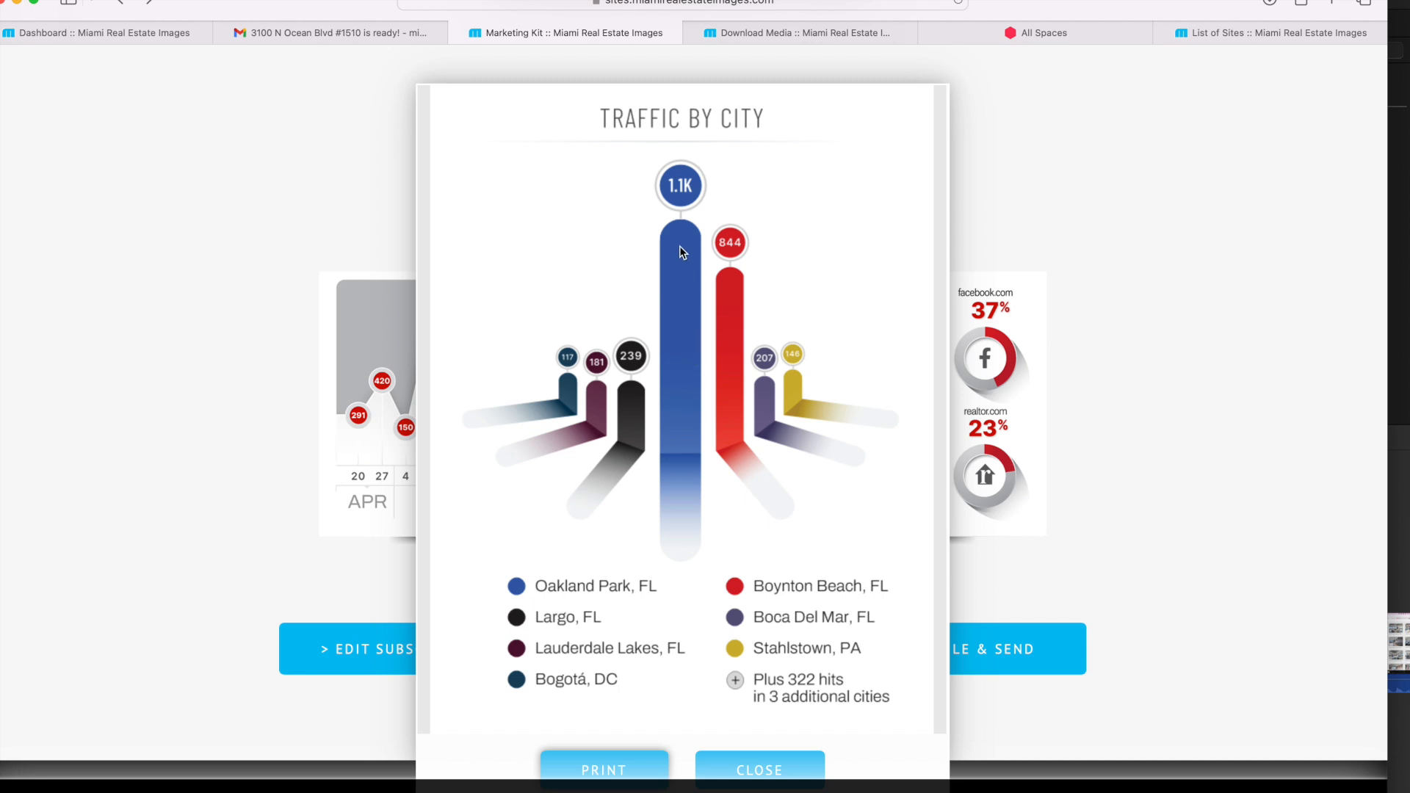
scroll(680, 252, down, 8)
scroll(680, 252, down, 5)
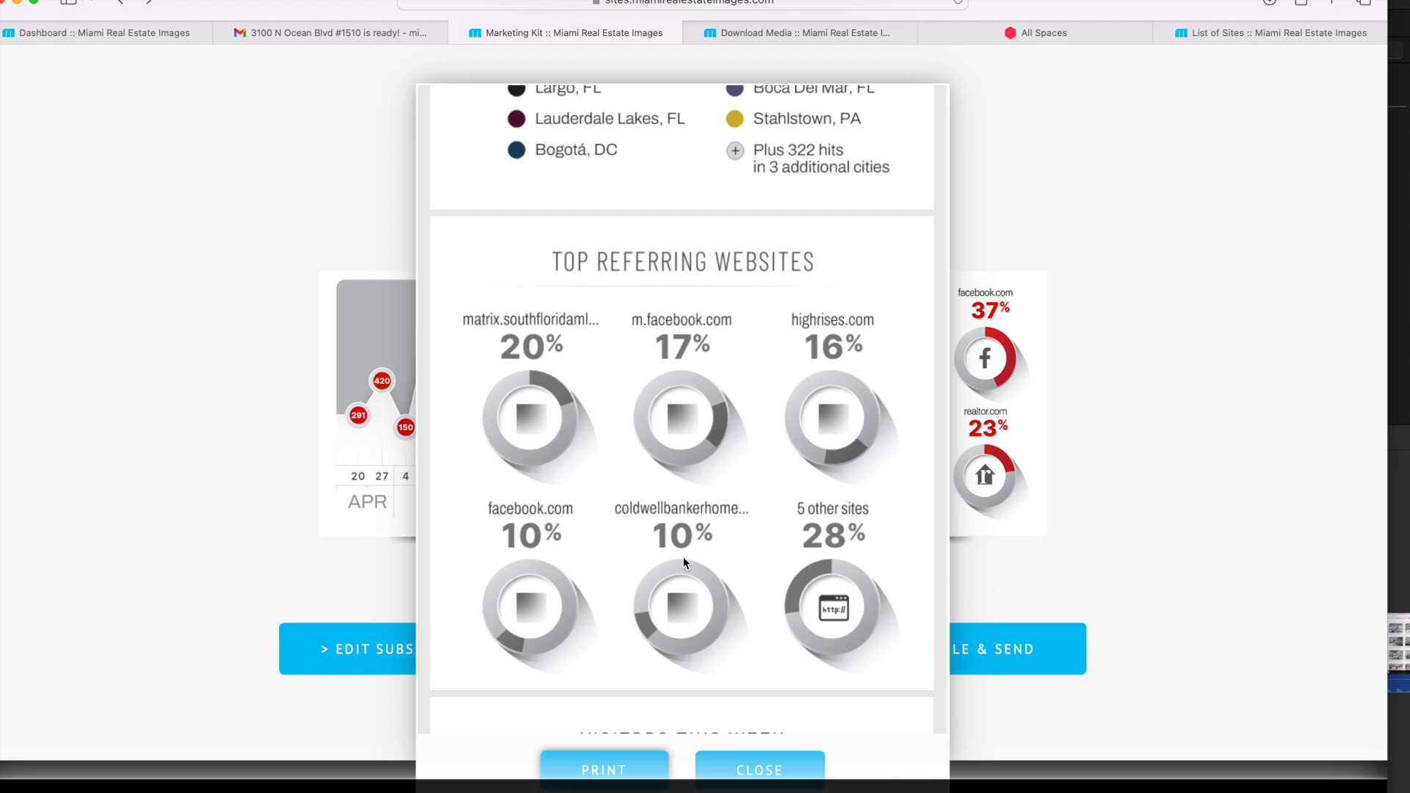
scroll(683, 563, down, 6)
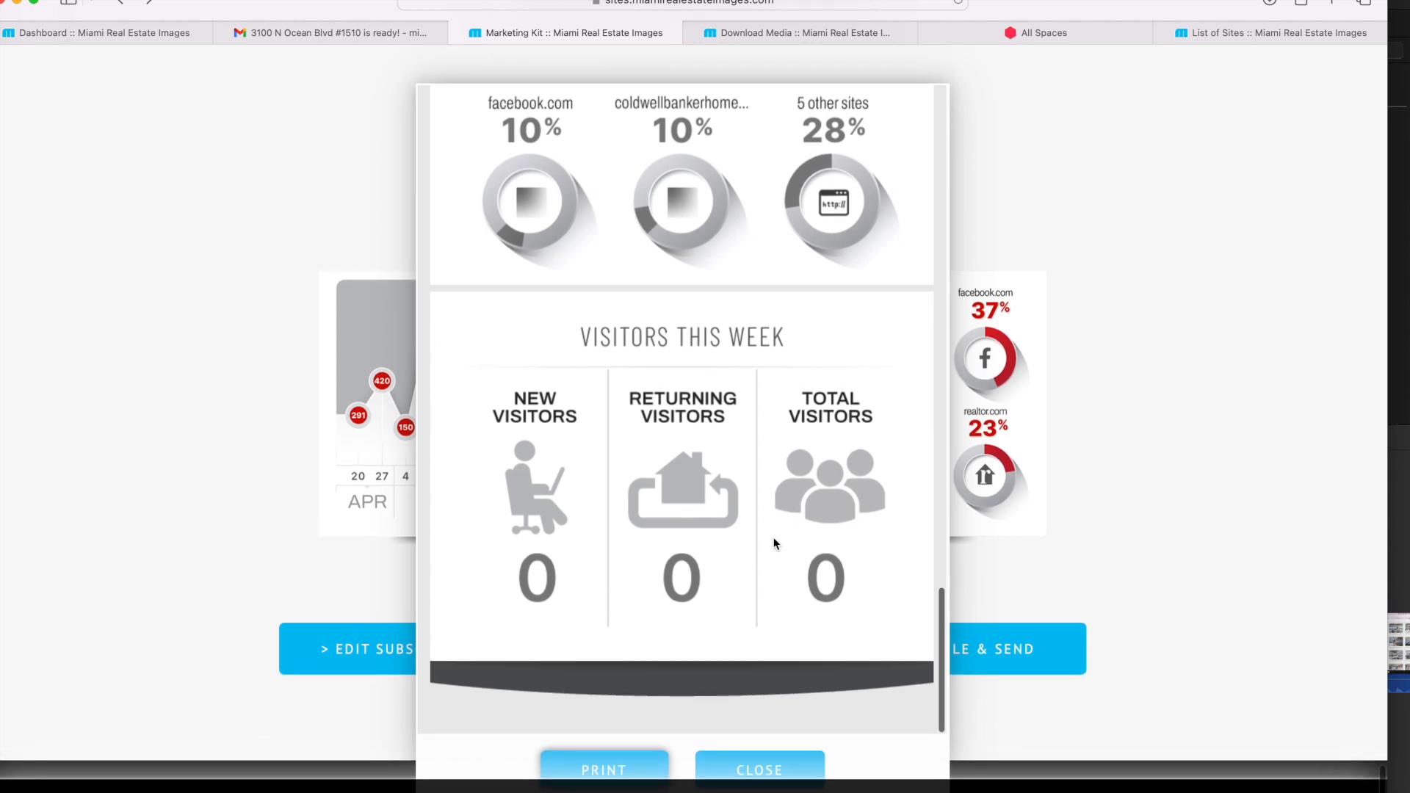
click(743, 766)
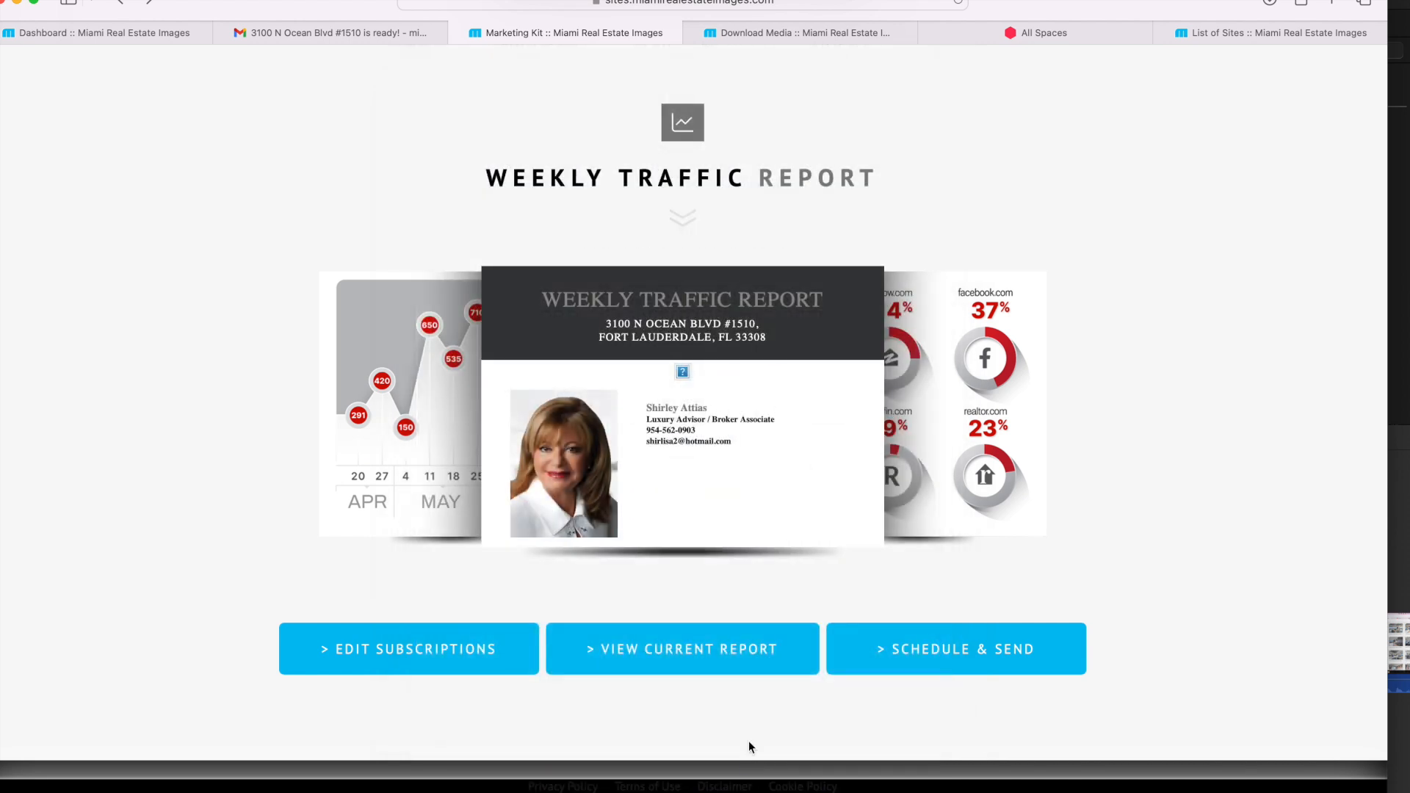
scroll(791, 454, up, 20)
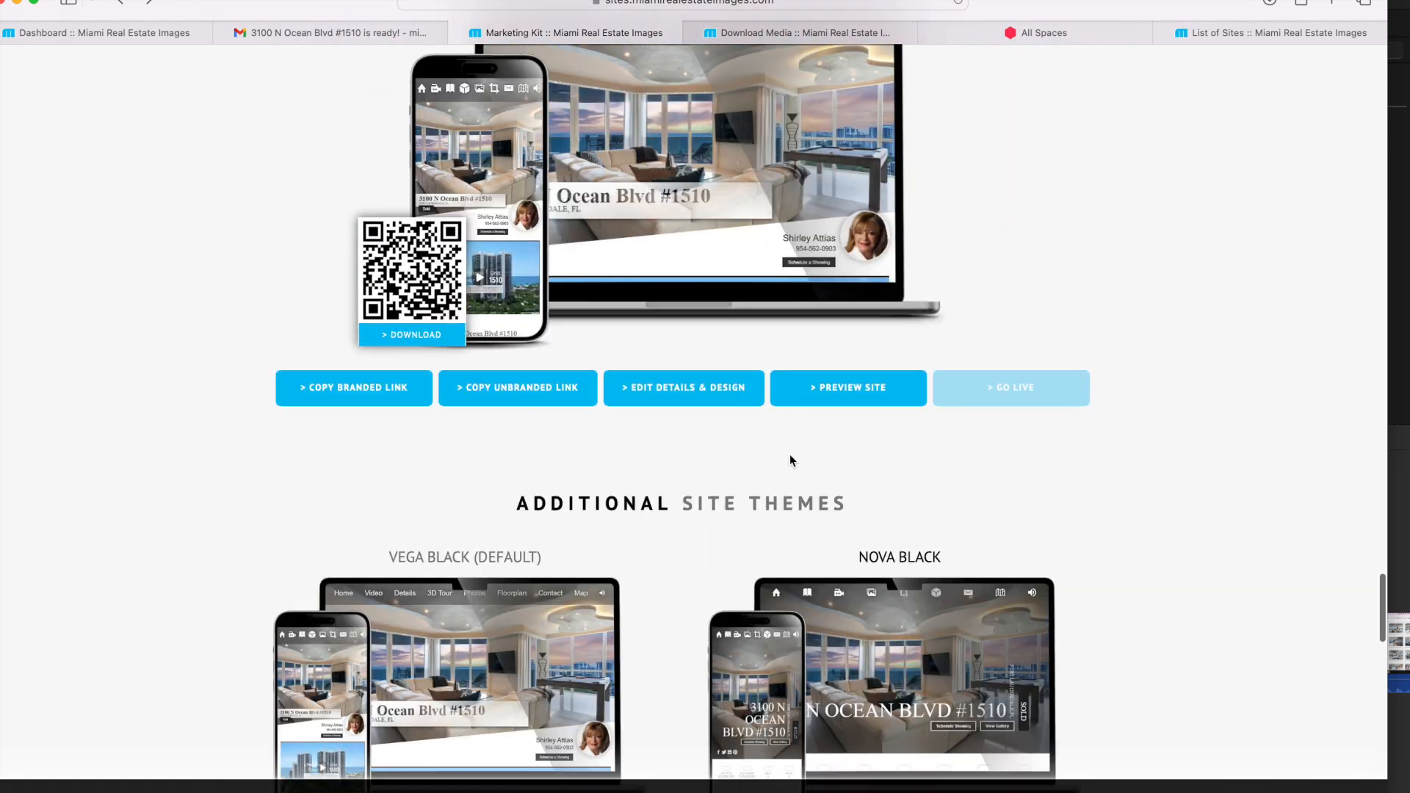
scroll(790, 454, up, 20)
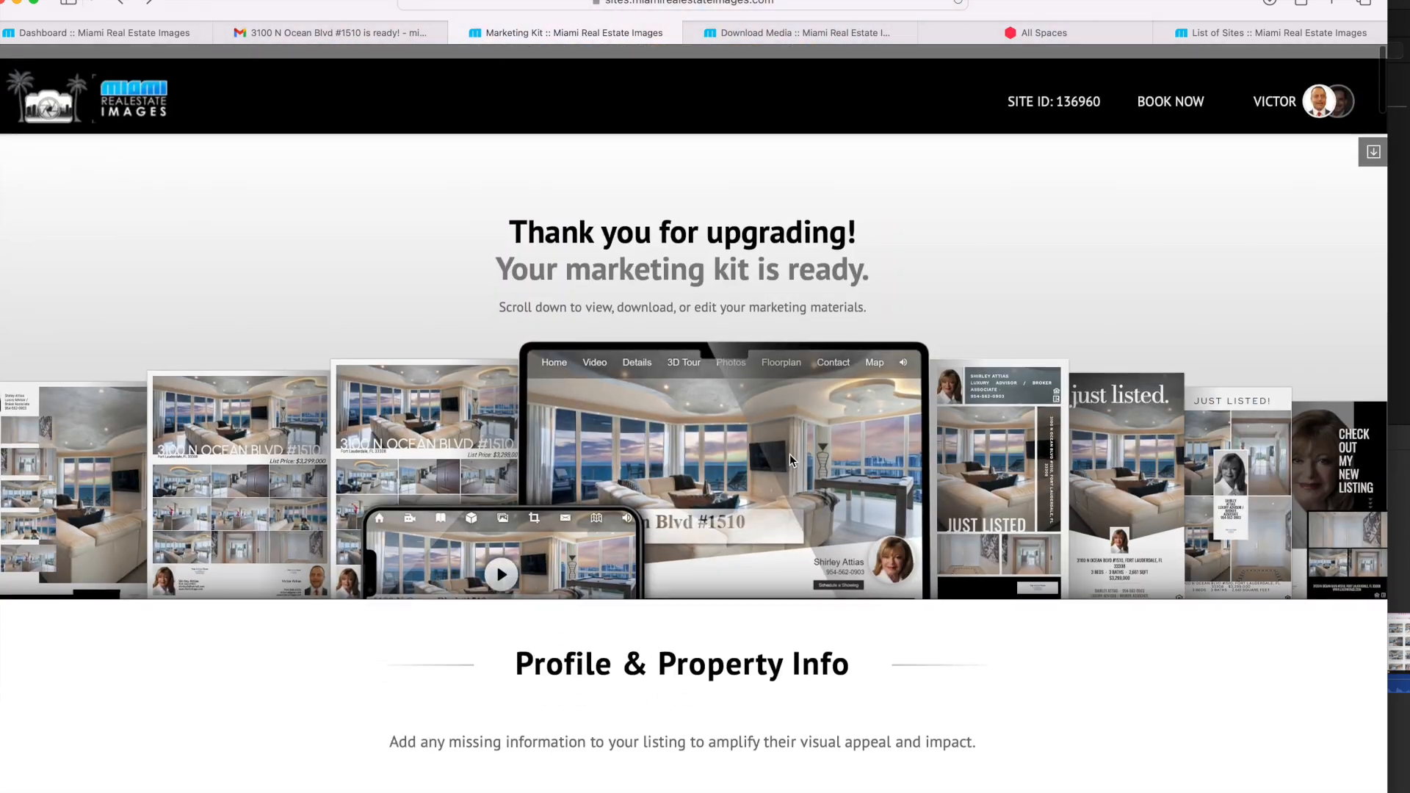